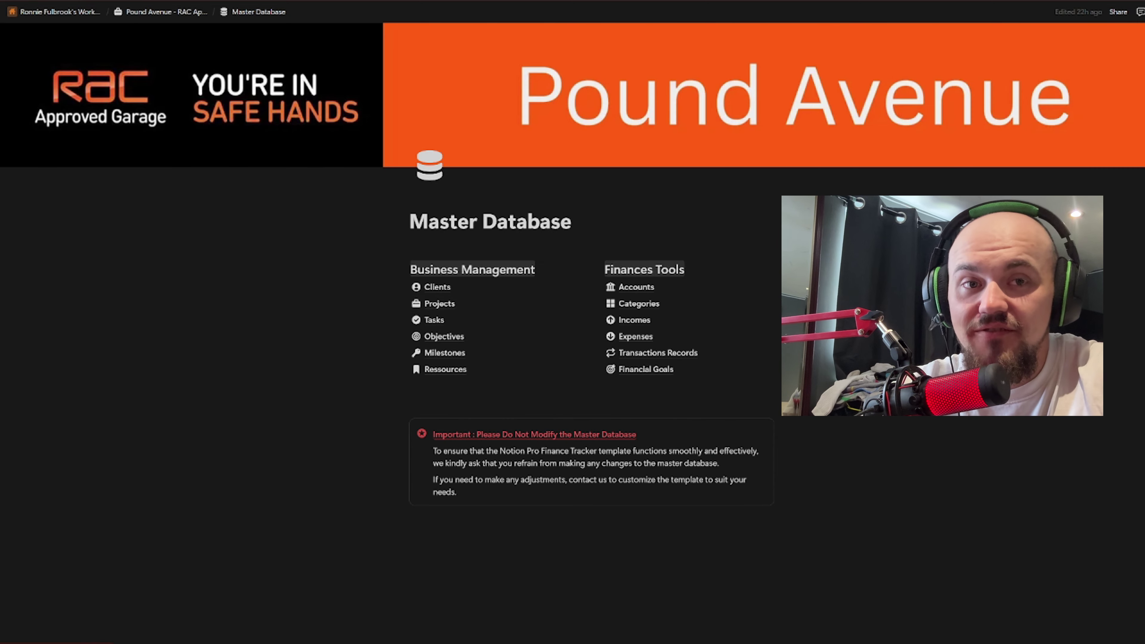
# Step: Open the Clients database from the Master Database page and scroll across its columns
pyautogui.moveTo(460, 293)
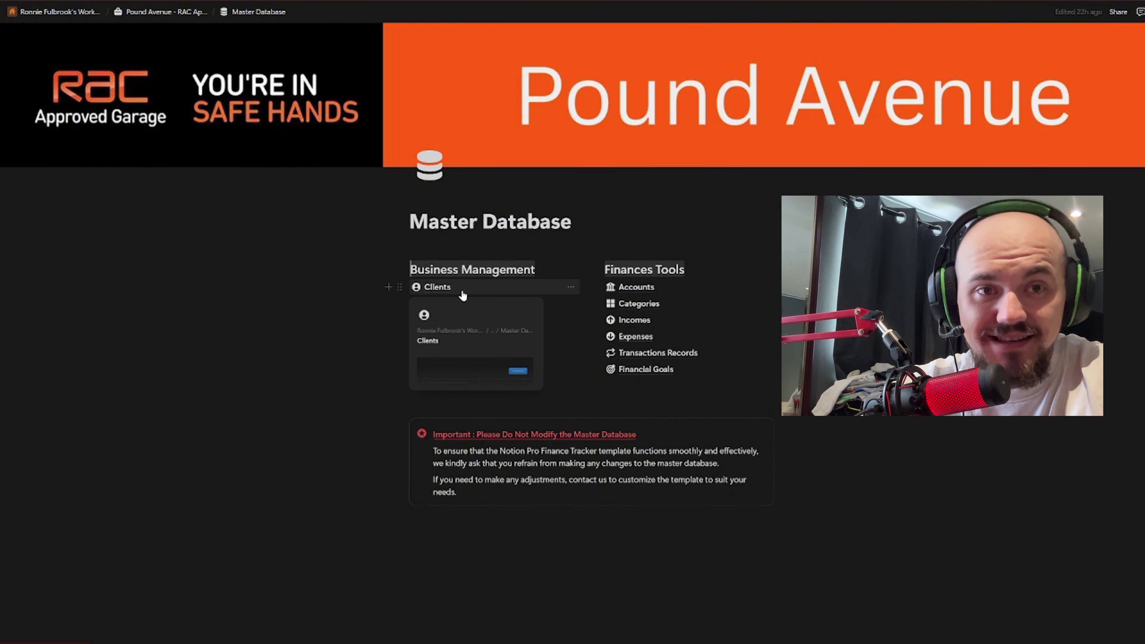
pyautogui.click(462, 293)
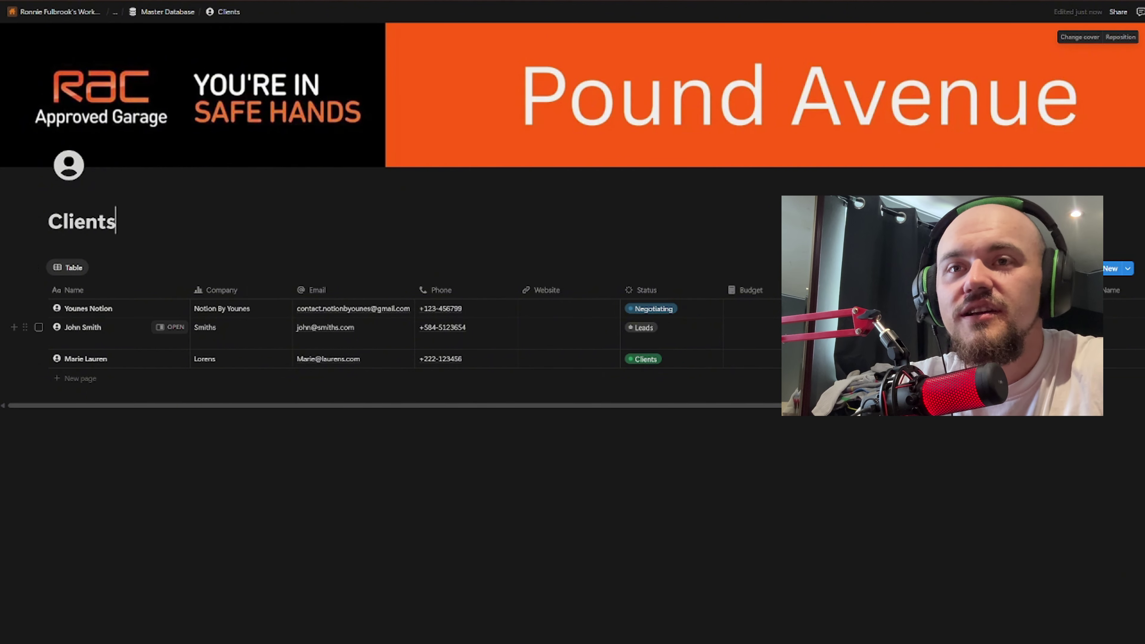
pyautogui.moveTo(615, 406); pyautogui.dragTo(414, 400)
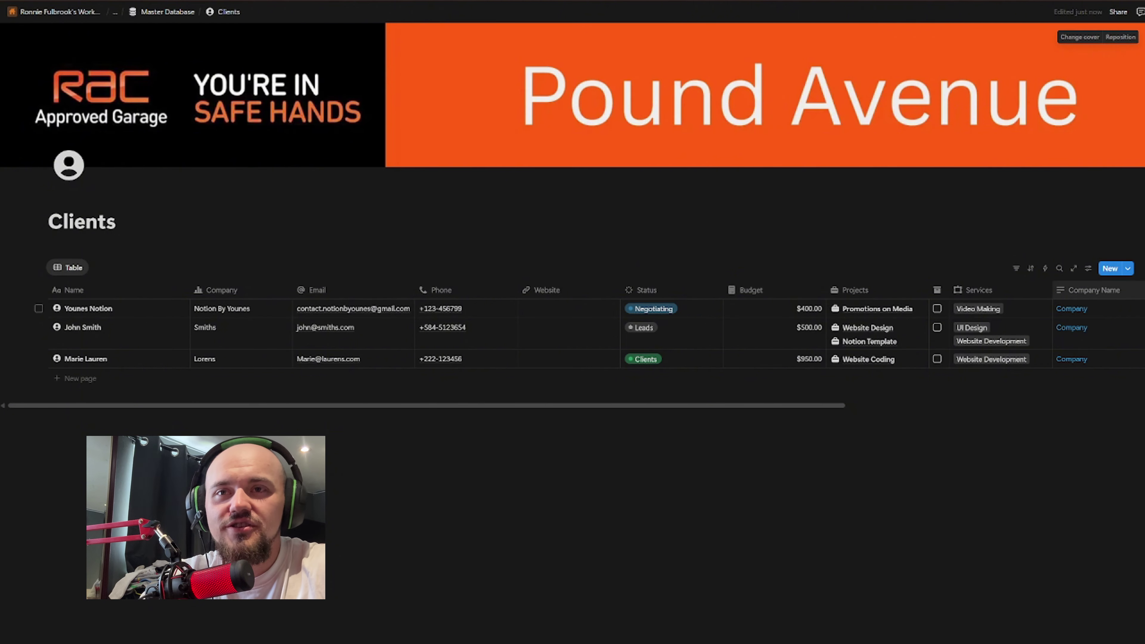
# Step: Create a new Leads client entry with the New button and open its page
pyautogui.click(1109, 272)
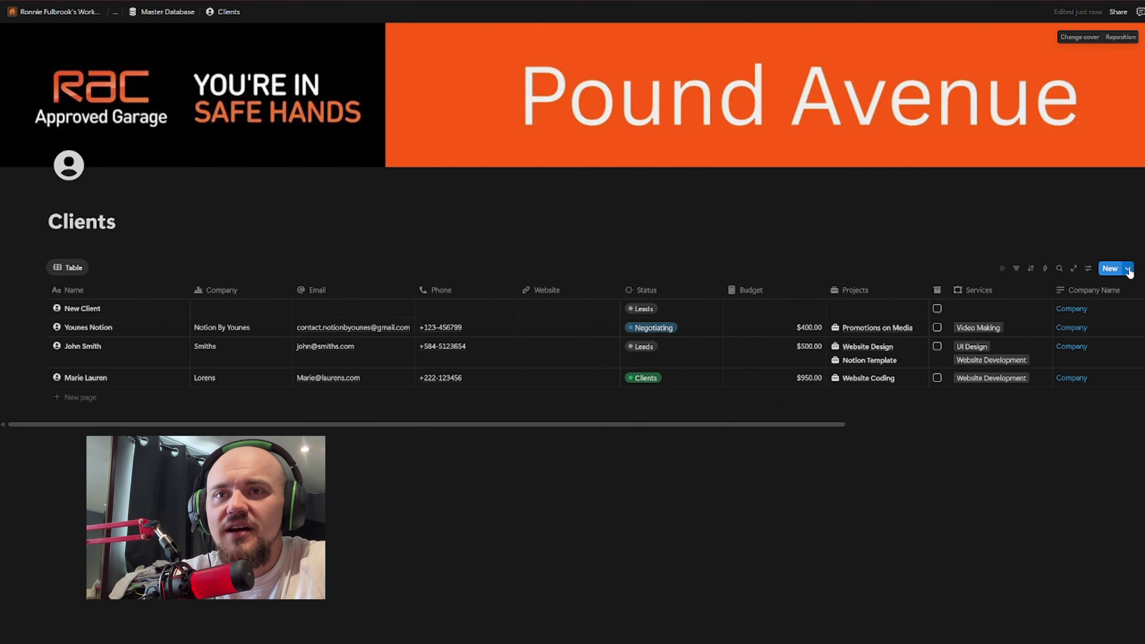
pyautogui.click(1130, 272)
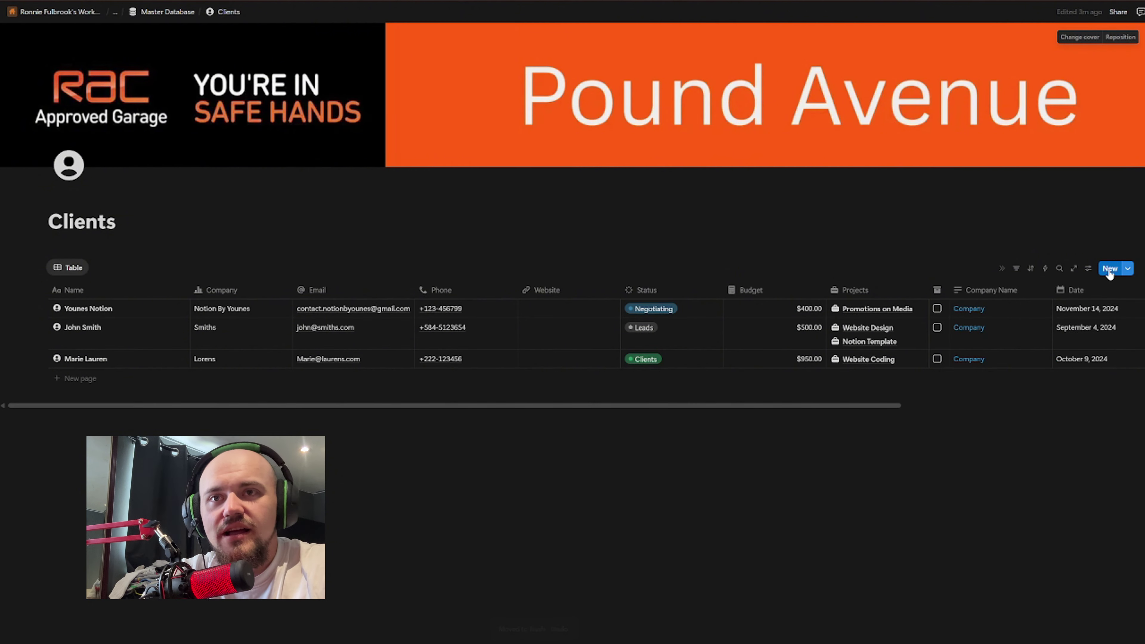
pyautogui.click(1109, 273)
# Step: Replace the placeholder title with the client's full name, leaving Company, Phone and Email empty
pyautogui.hotkey('shift', 'Left')
pyautogui.hotkey('shift', 'Left')
pyautogui.hotkey('shift', 'Left')
pyautogui.hotkey('shift', 'Left')
pyautogui.hotkey('shift', 'Left')
pyautogui.hotkey('shift', 'Left')
pyautogui.hotkey('shift', 'Left')
pyautogui.hotkey('shift', 'Left')
pyautogui.hotkey('shift', 'Left')
pyautogui.hotkey('shift', 'Left')
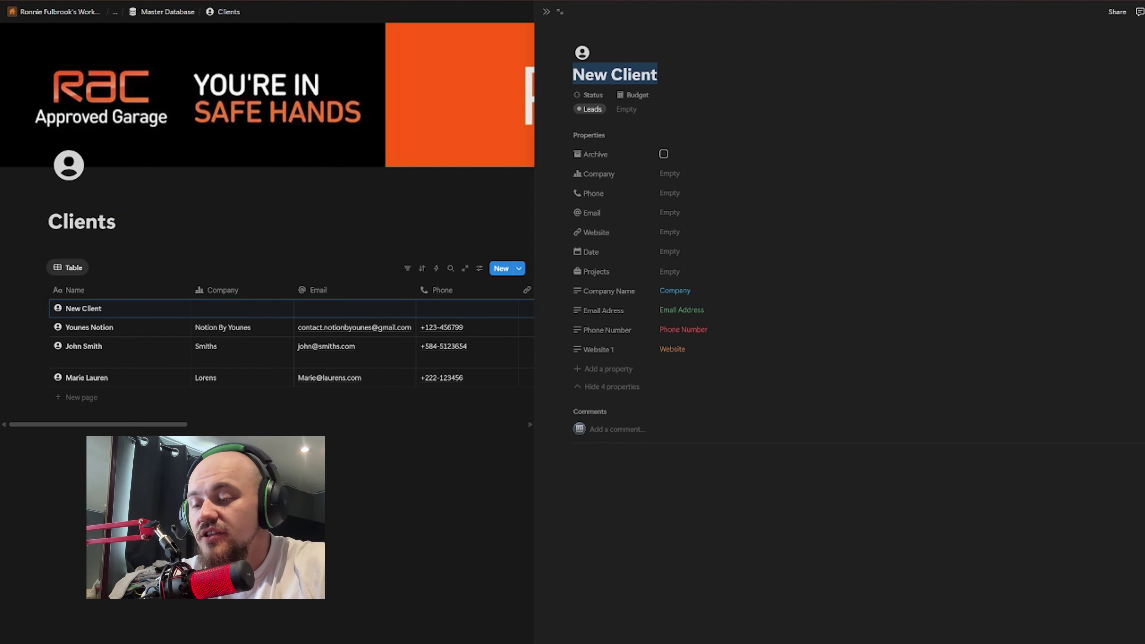
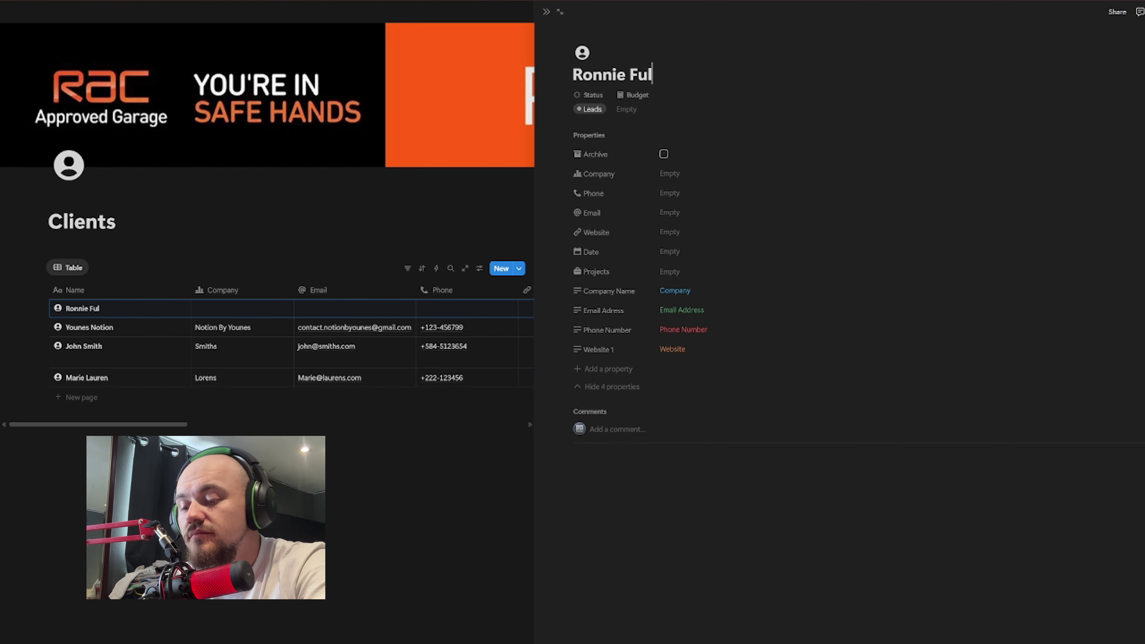
pyautogui.click(709, 177)
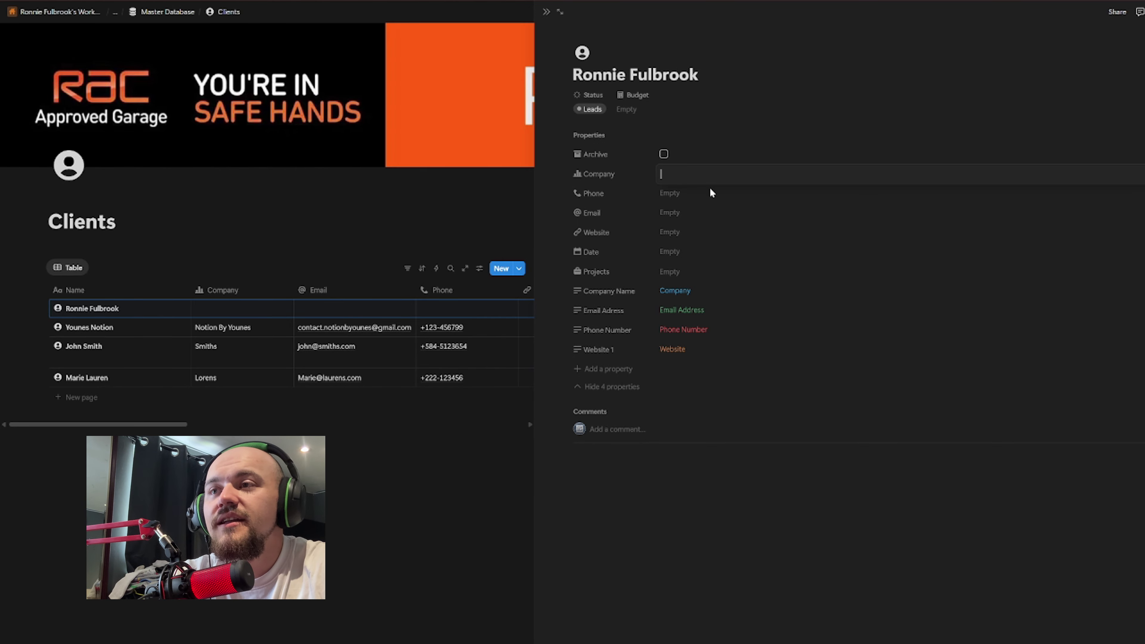
pyautogui.click(712, 194)
pyautogui.click(712, 213)
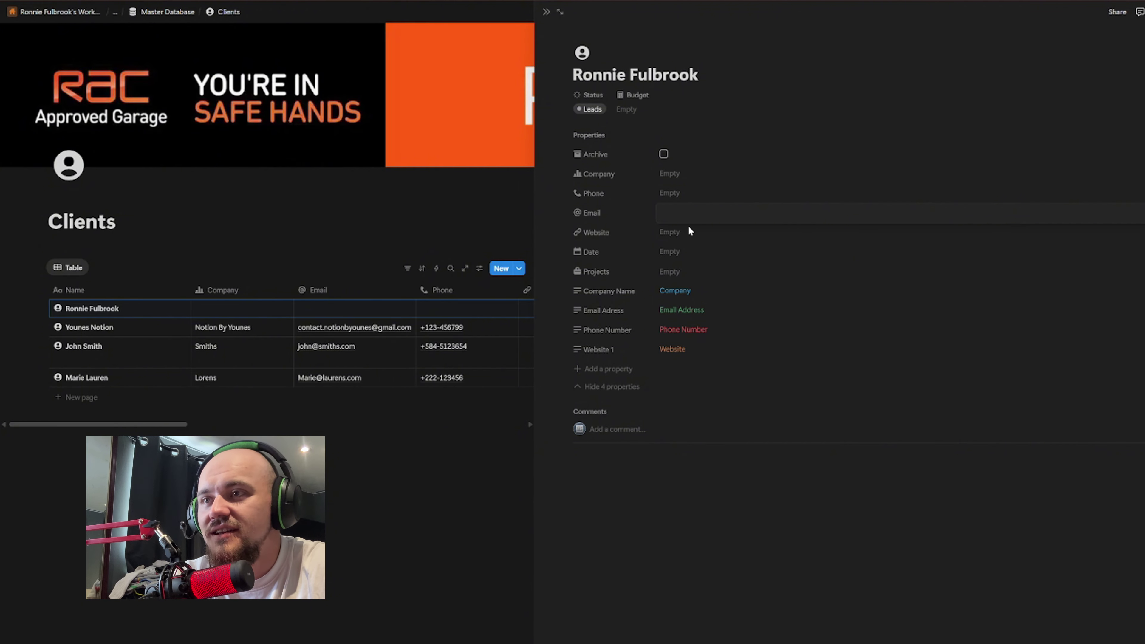
pyautogui.press('Escape')
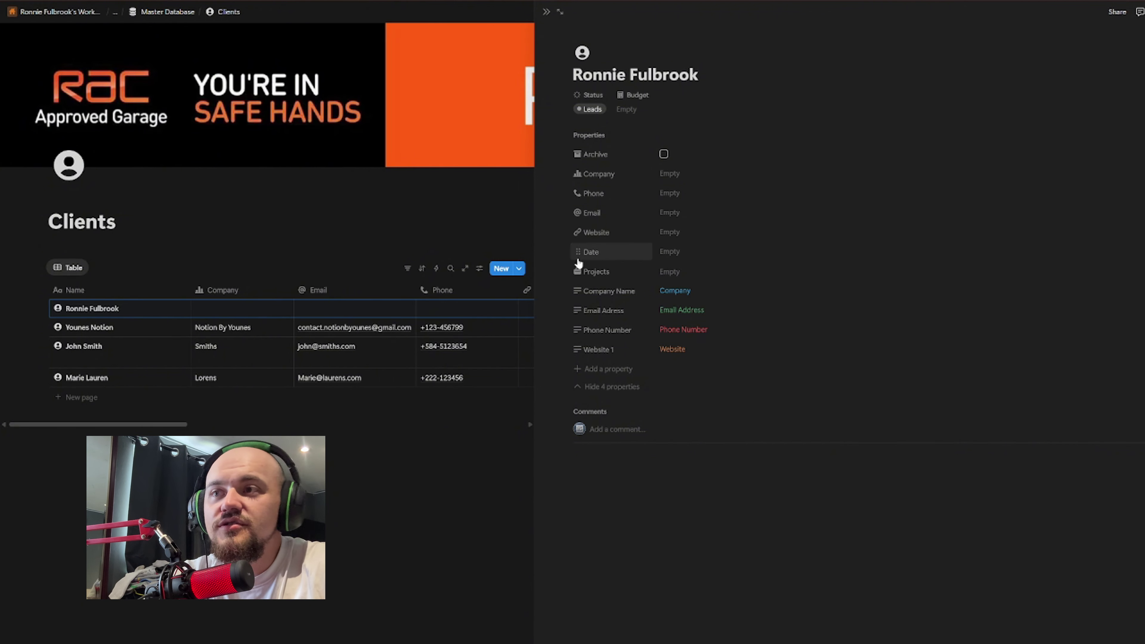
# Step: Set the Date property to July 31, 2025 with no time, then hide the four extra properties
pyautogui.click(682, 252)
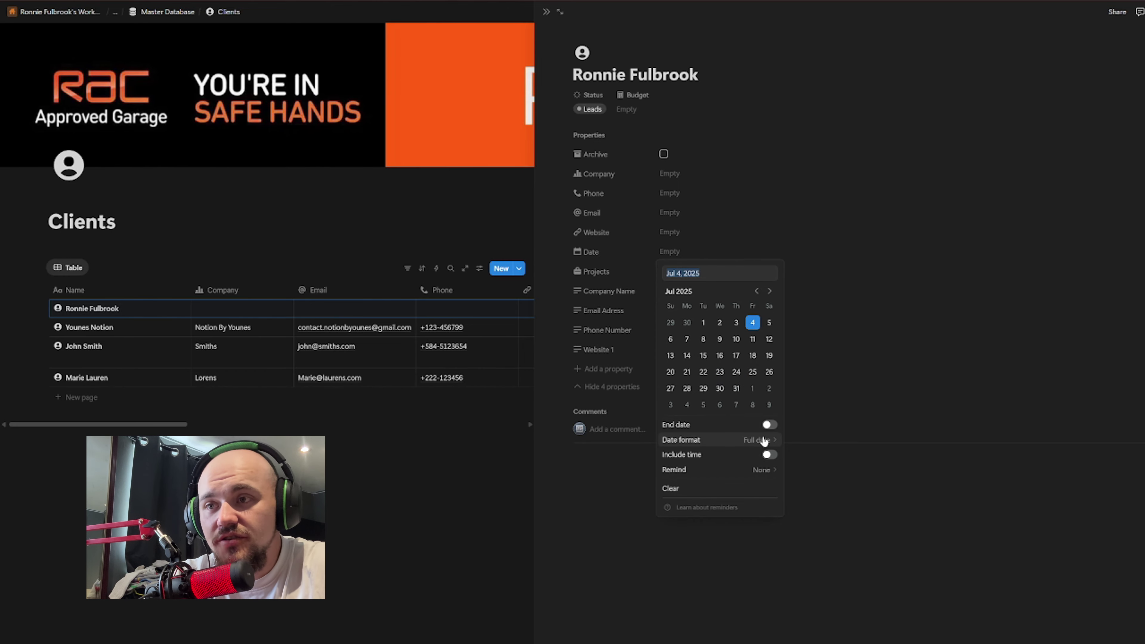
pyautogui.click(764, 441)
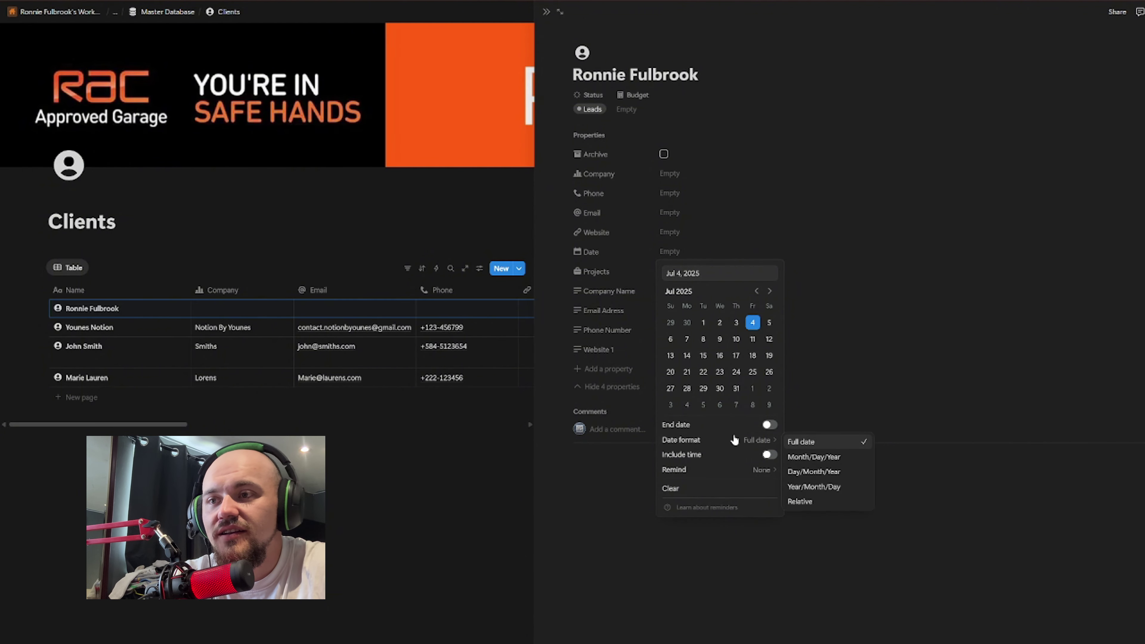
pyautogui.click(770, 424)
pyautogui.click(770, 424)
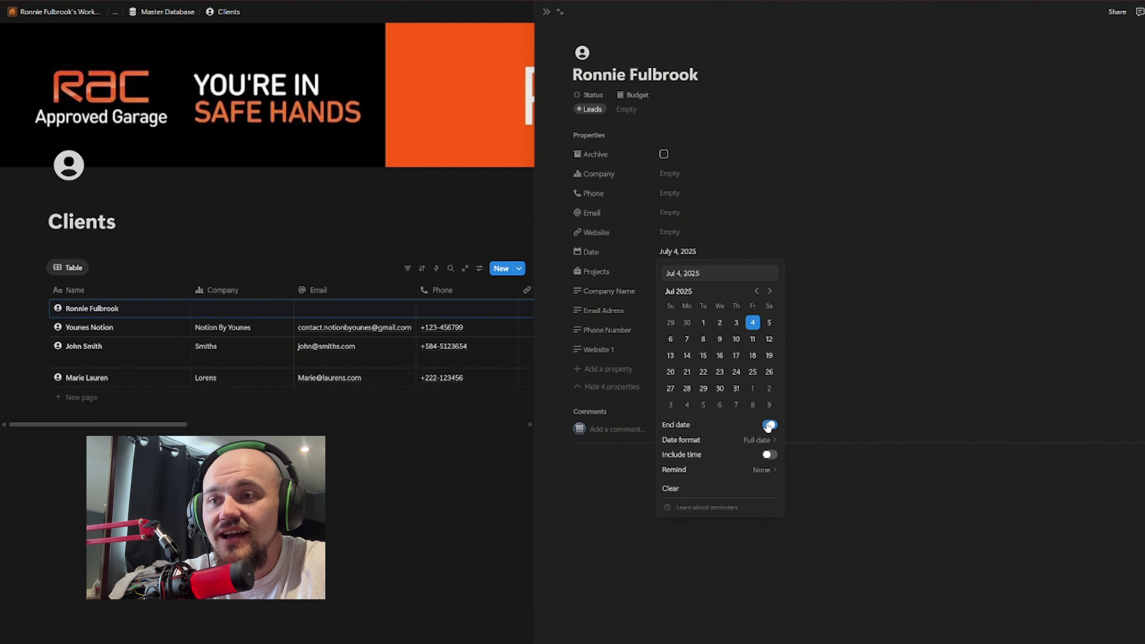
pyautogui.click(774, 454)
pyautogui.click(770, 454)
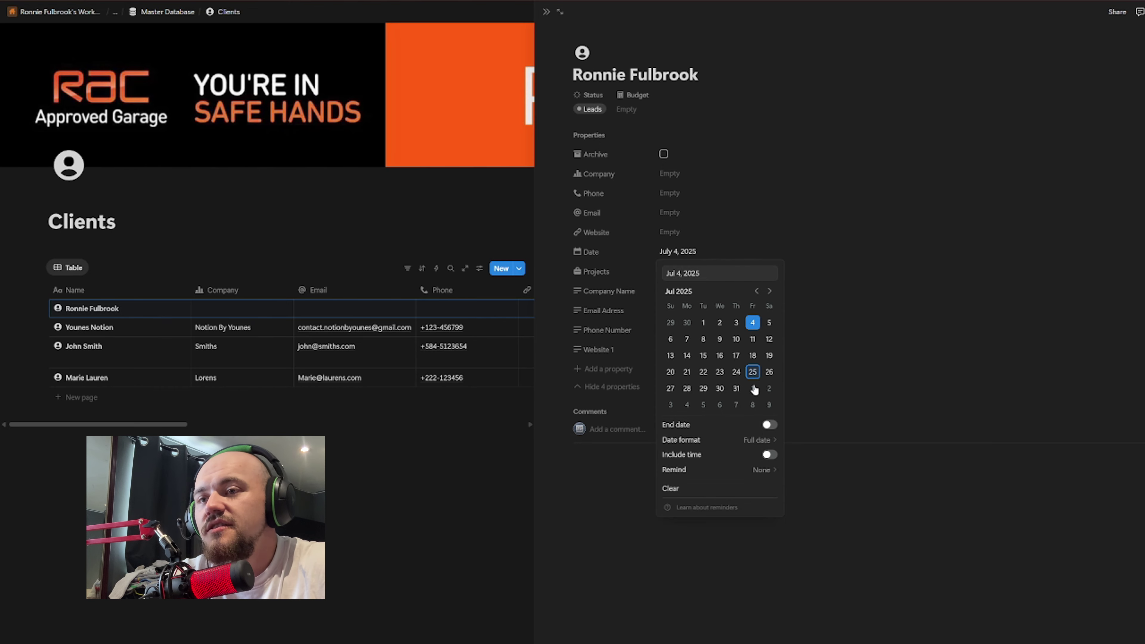
pyautogui.click(737, 389)
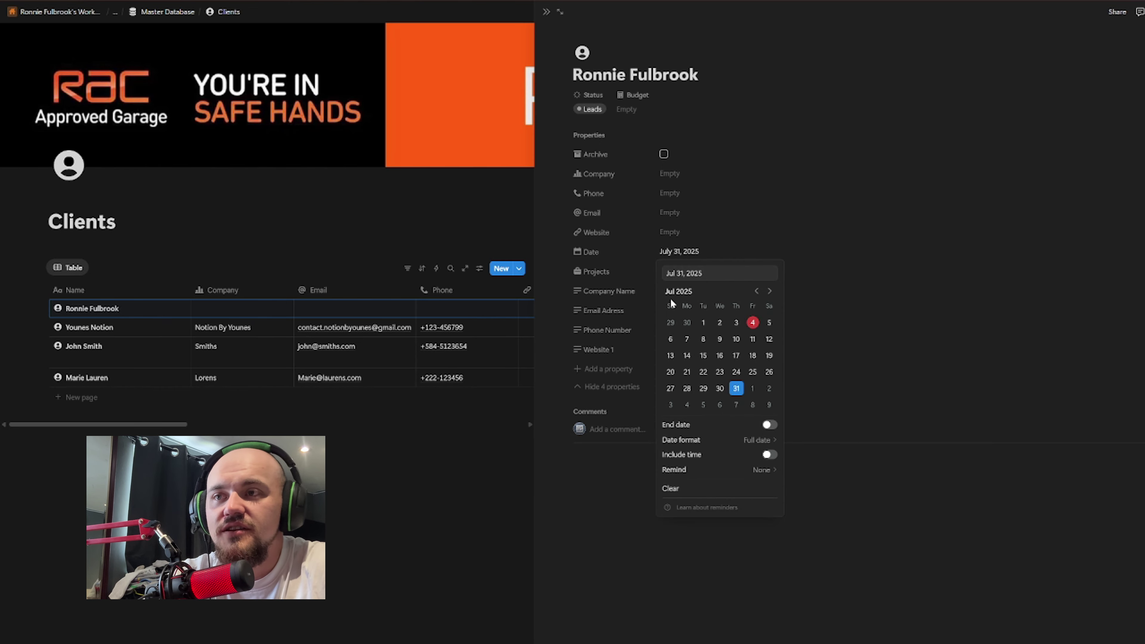
pyautogui.click(857, 477)
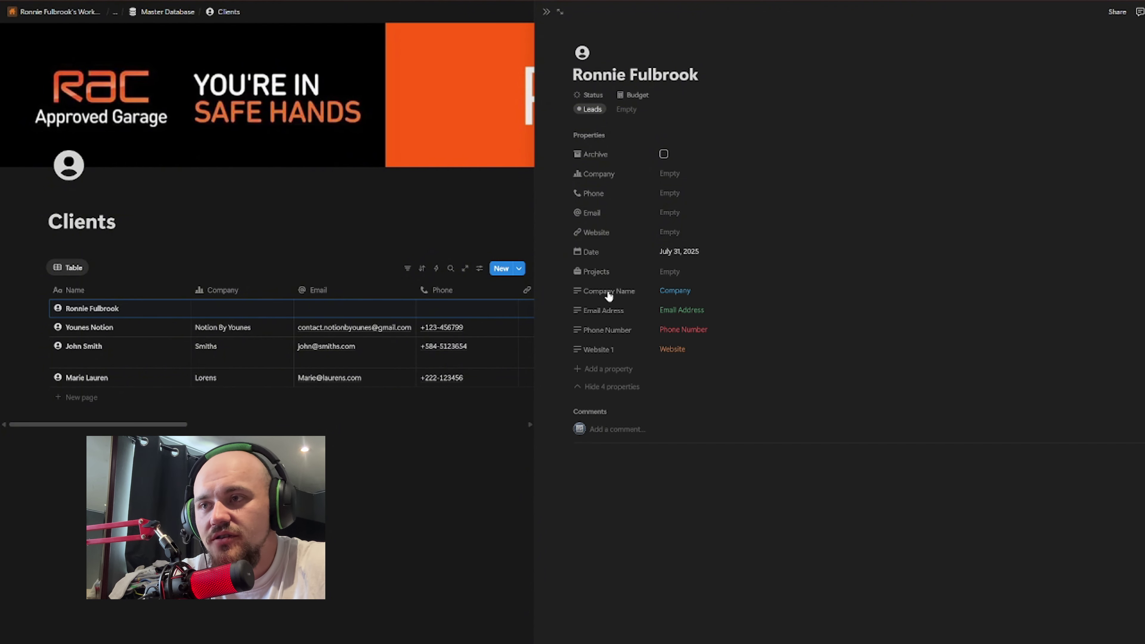
pyautogui.click(613, 386)
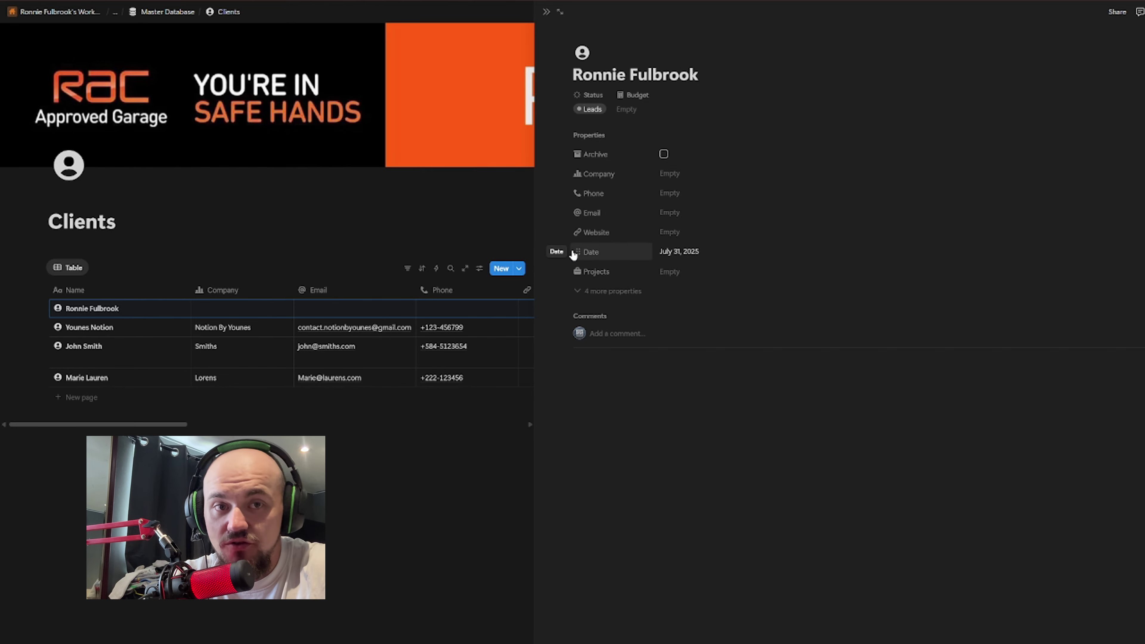
# Step: Close the client panel and browse Master Database, Clients and the Pound Avenue page via breadcrumbs
pyautogui.press('Escape')
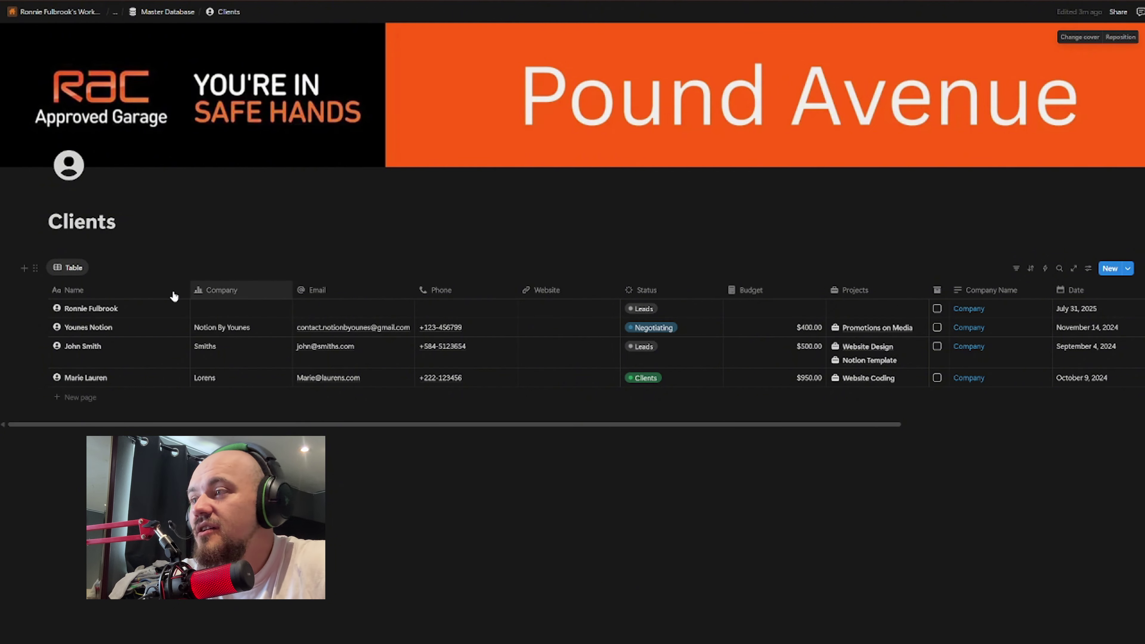
pyautogui.click(163, 14)
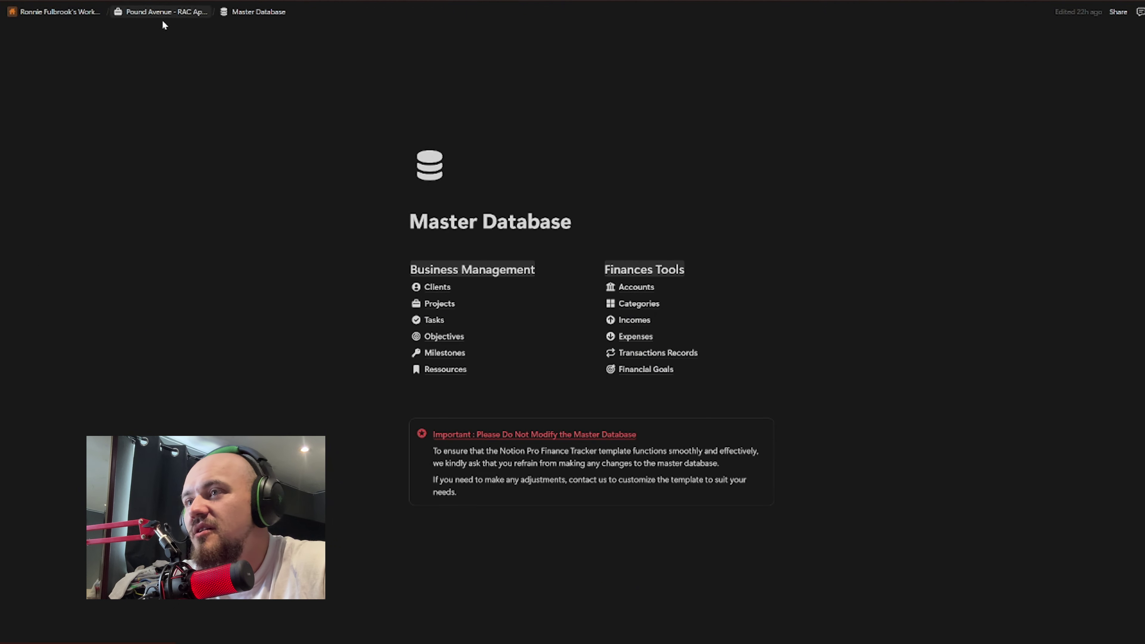
pyautogui.moveTo(458, 287)
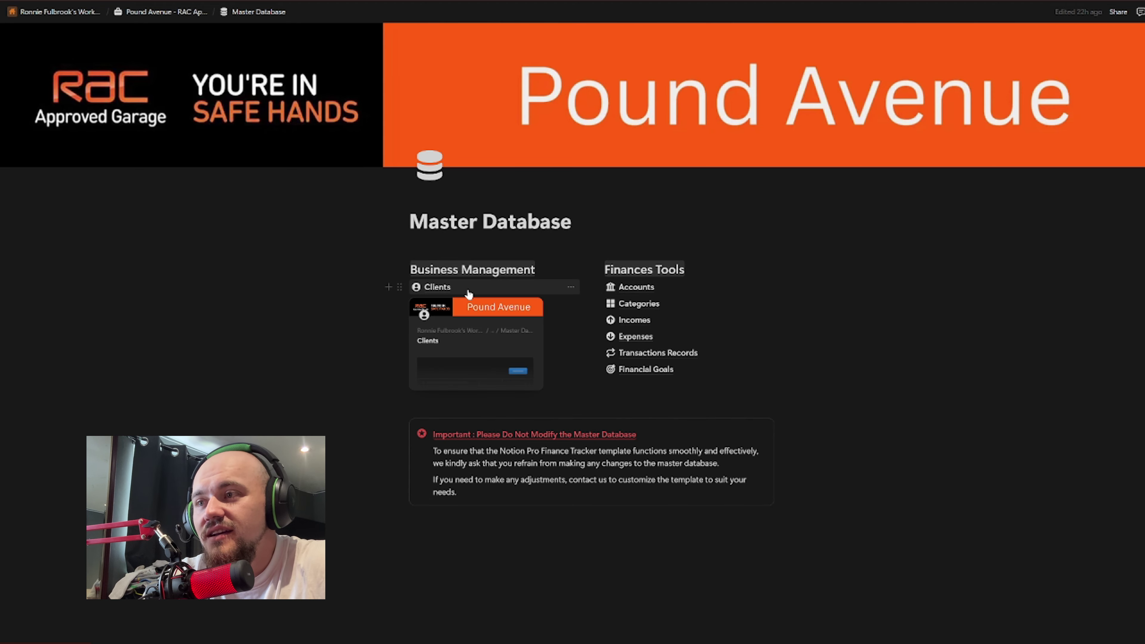
pyautogui.click(469, 293)
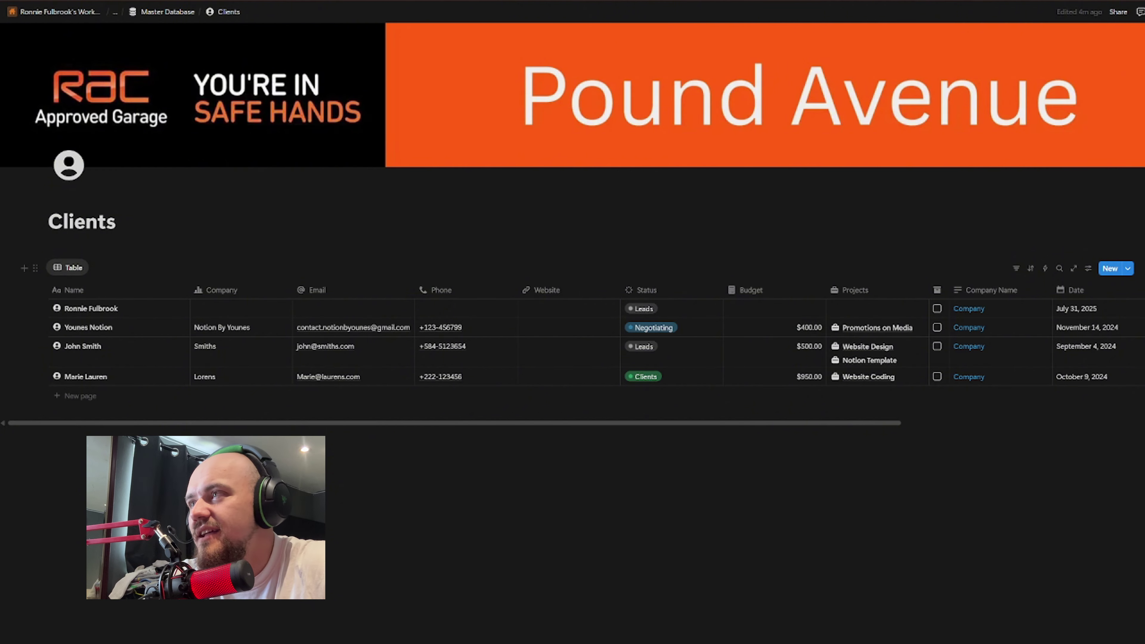
pyautogui.click(168, 18)
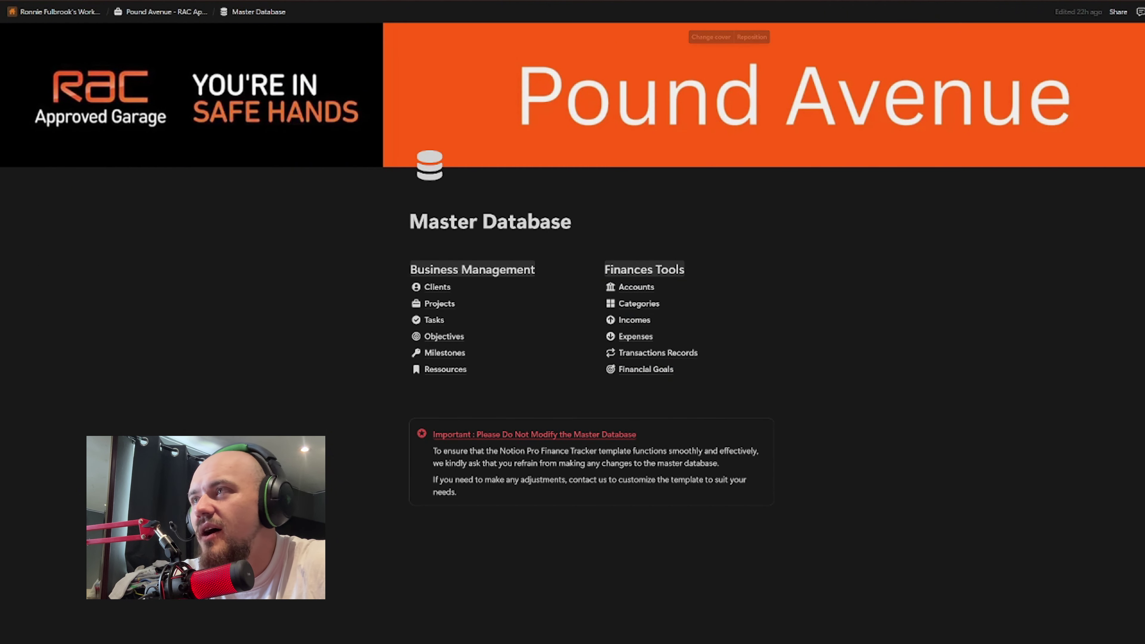
pyautogui.click(169, 12)
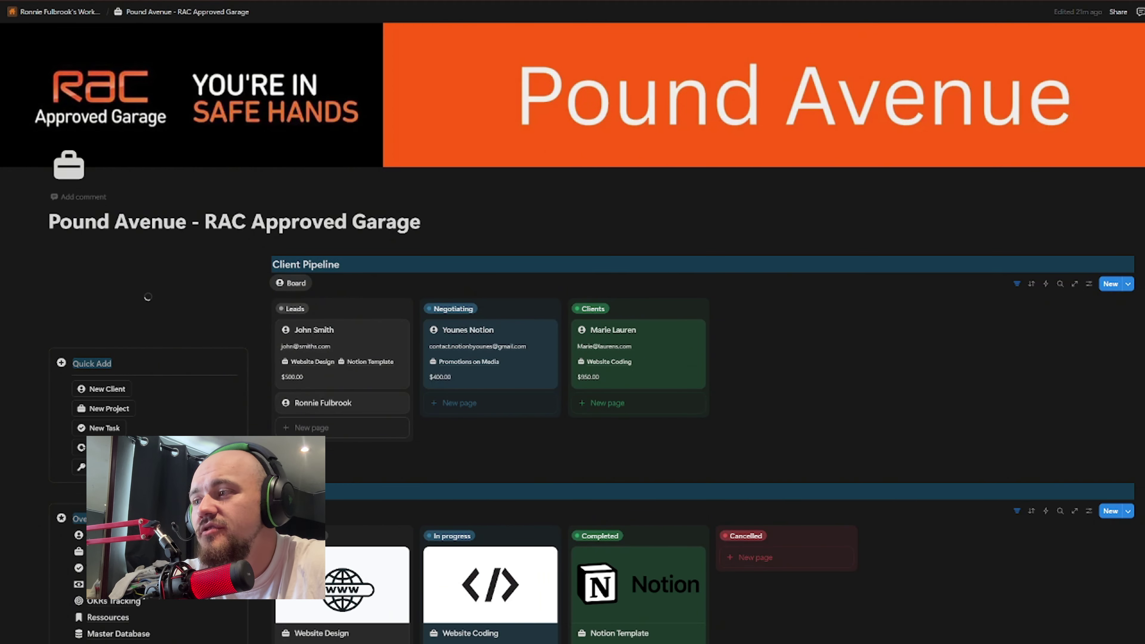
pyautogui.scroll(-2, 360, 225)
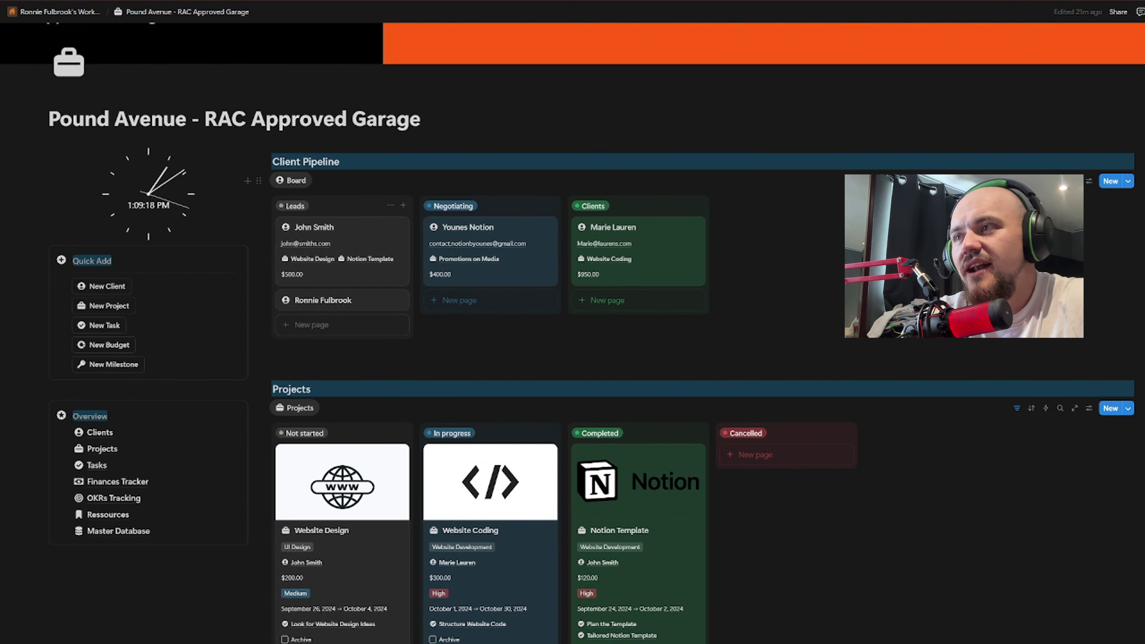
pyautogui.scroll(-2, 366, 203)
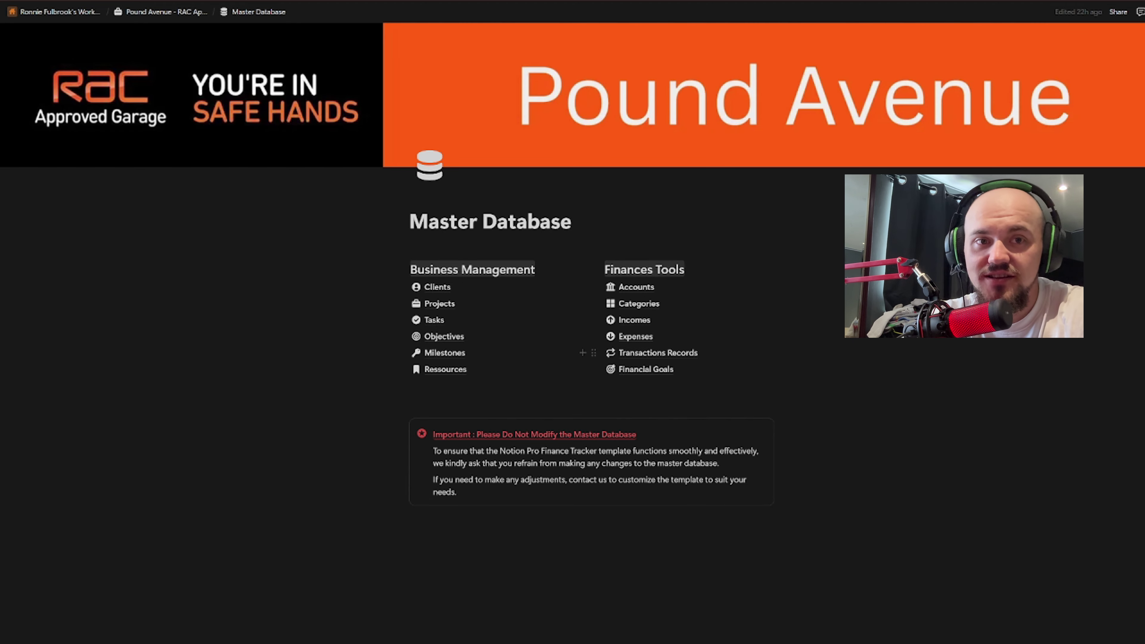
# Step: Open the Projects database and add a new project titled 'Buy 10 New Cars'
pyautogui.click(454, 307)
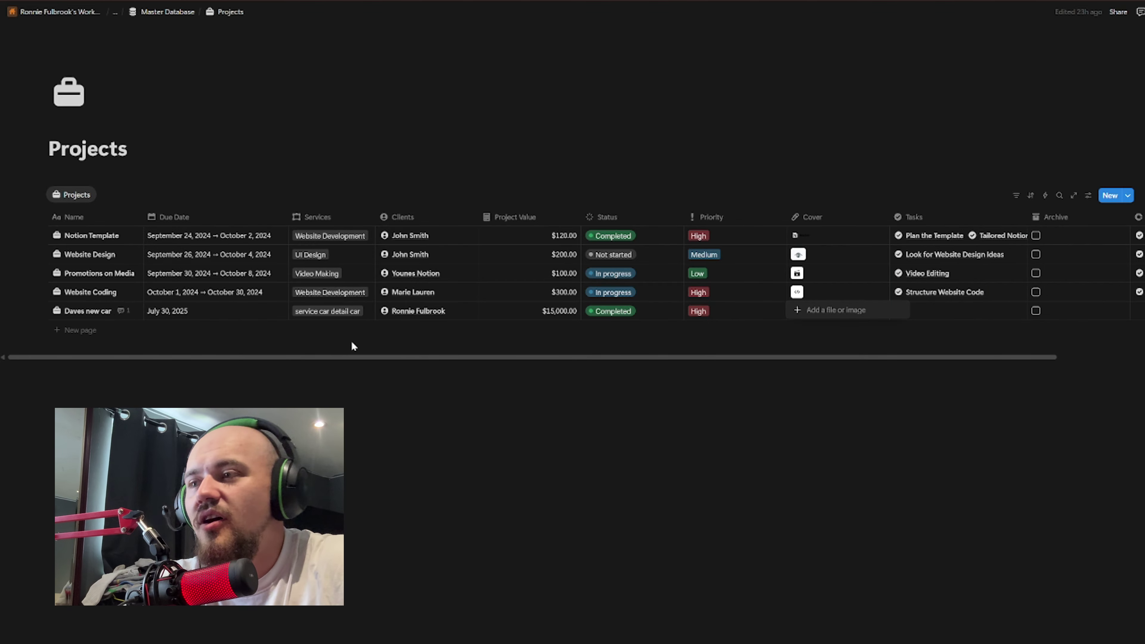
pyautogui.click(672, 360)
pyautogui.moveTo(673, 360); pyautogui.dragTo(410, 344)
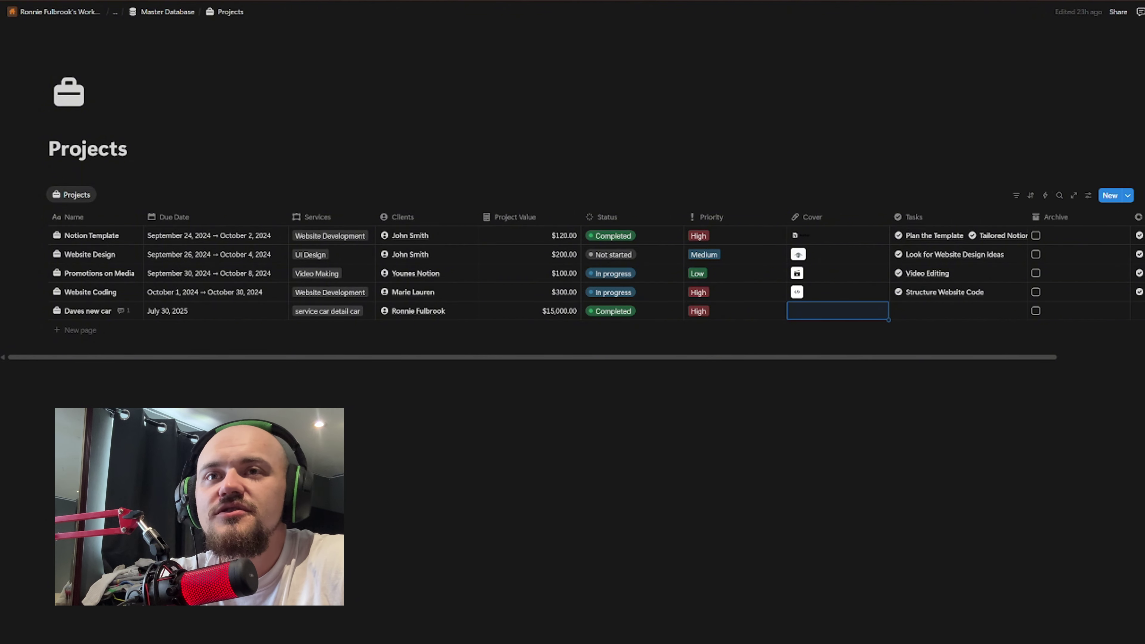
pyautogui.click(1111, 196)
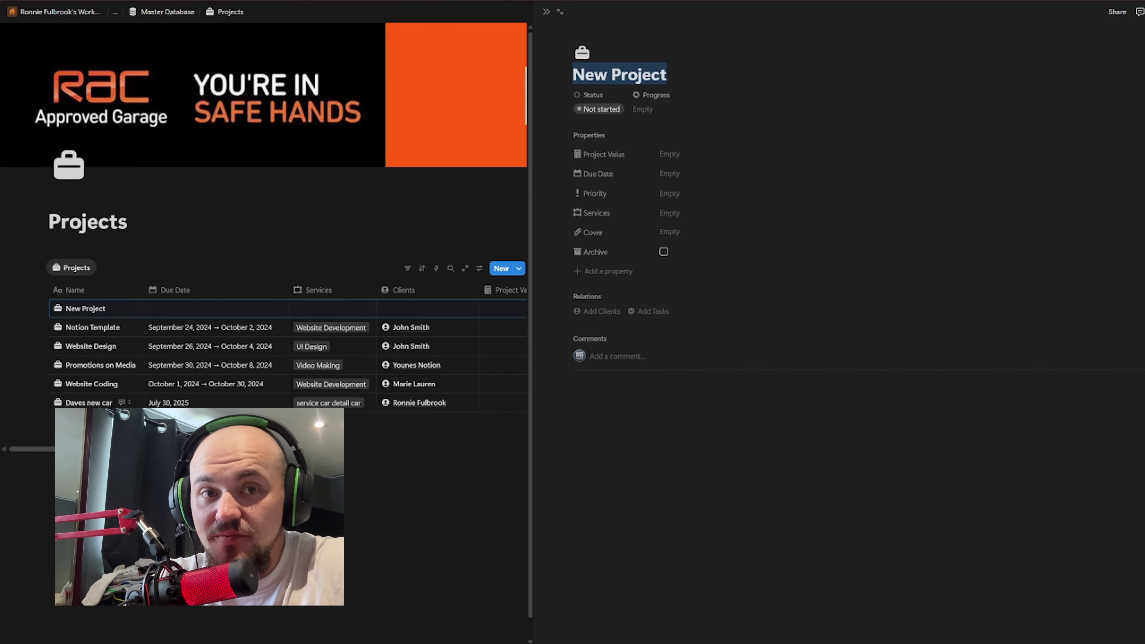
pyautogui.write('B')
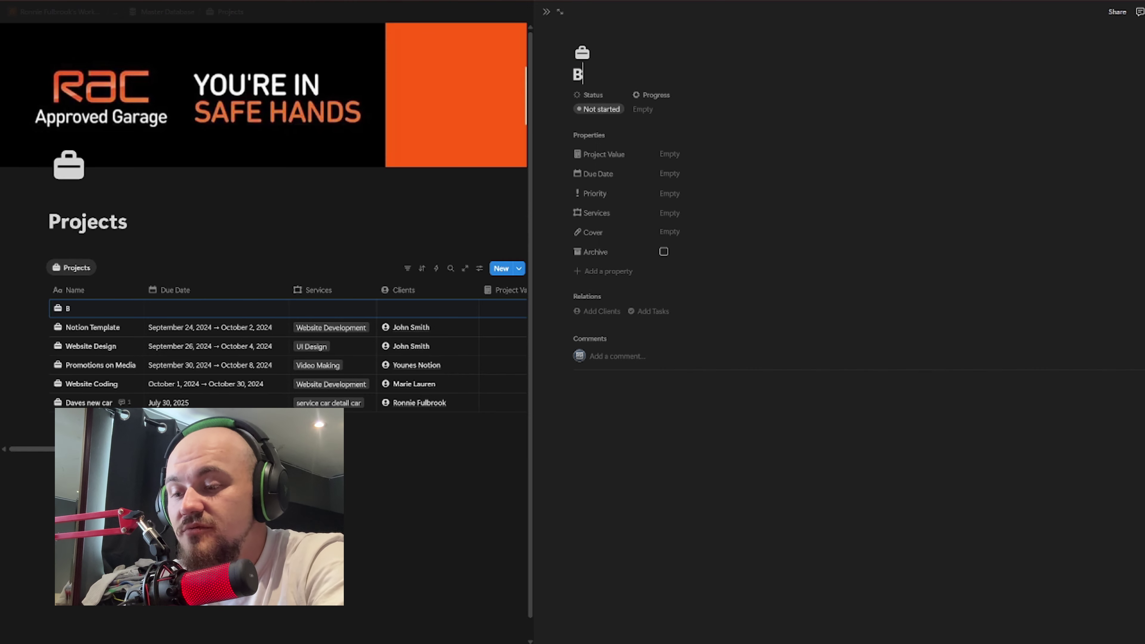
pyautogui.write('uy 110 new')
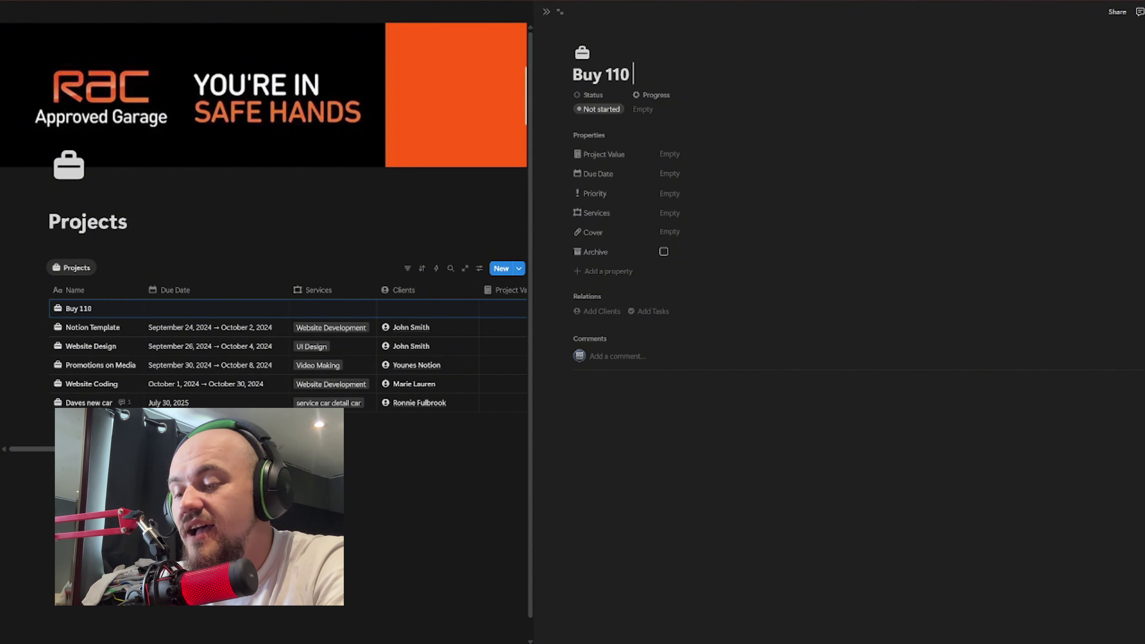
pyautogui.press('BackSpace')
pyautogui.press('BackSpace')
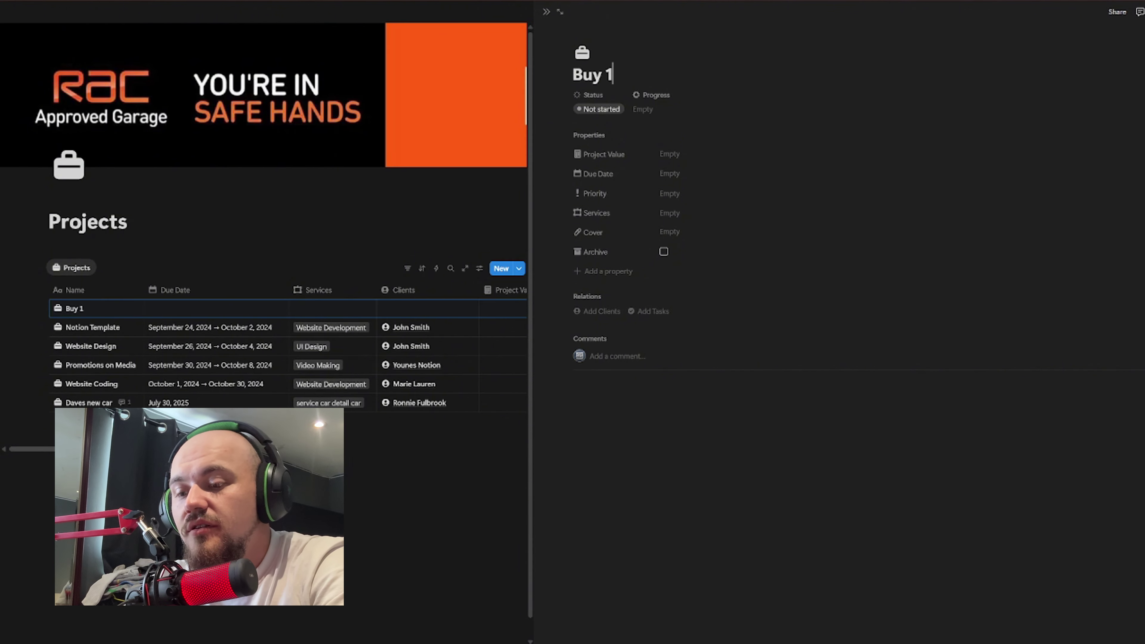
pyautogui.write('0 New Ca')
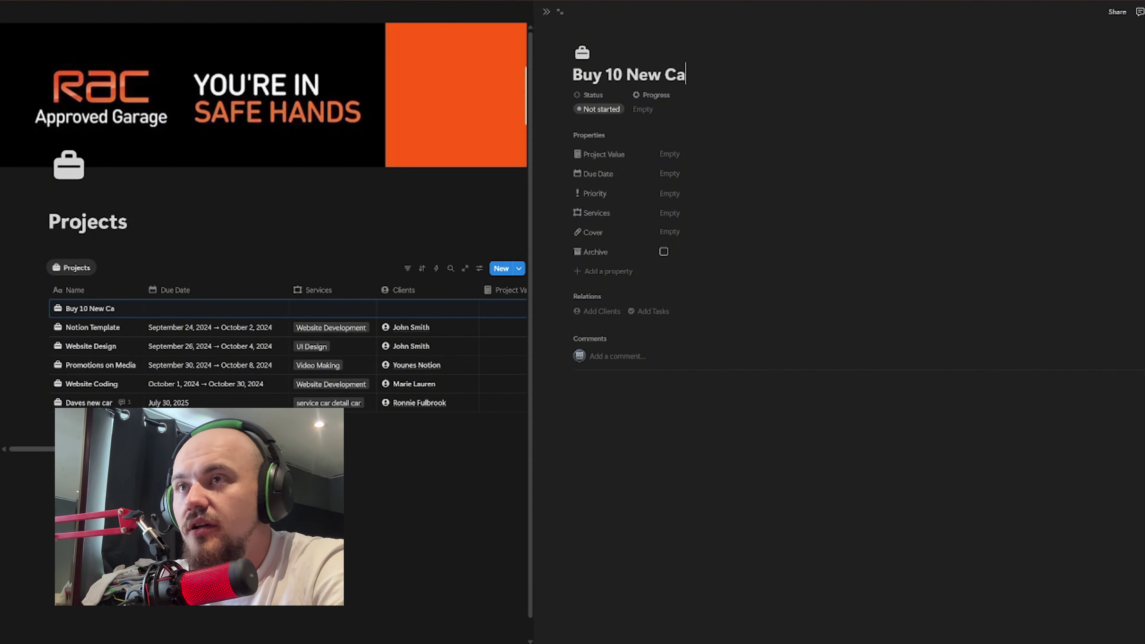
pyautogui.write('rs')
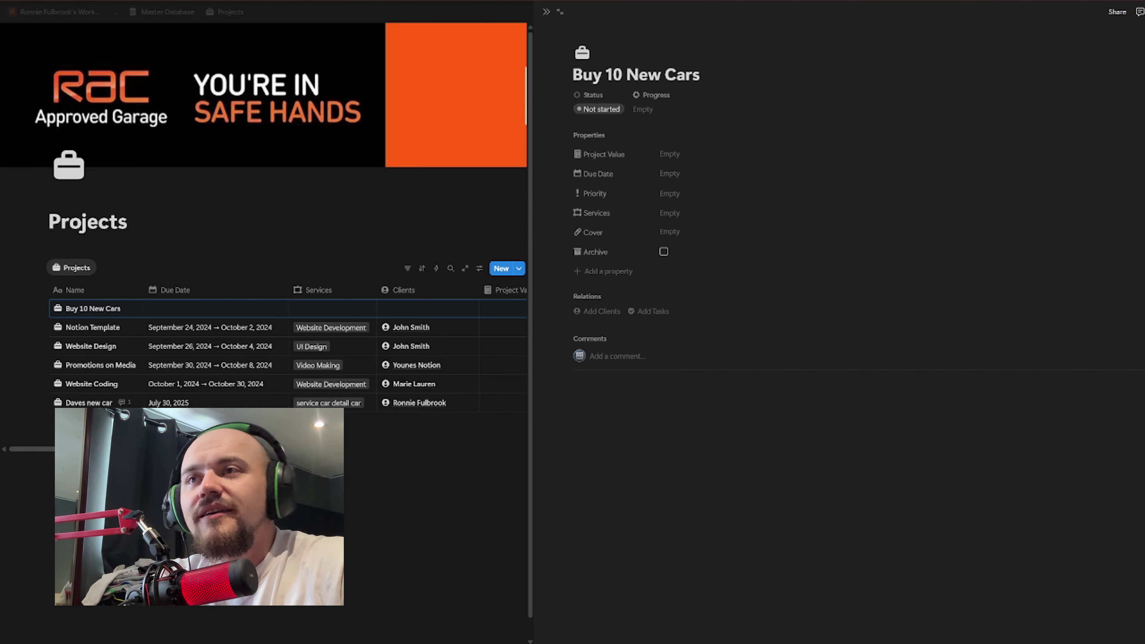
# Step: Give the project a Project Value of $150,000.00 and a Due Date of July 31, 2025
pyautogui.click(651, 96)
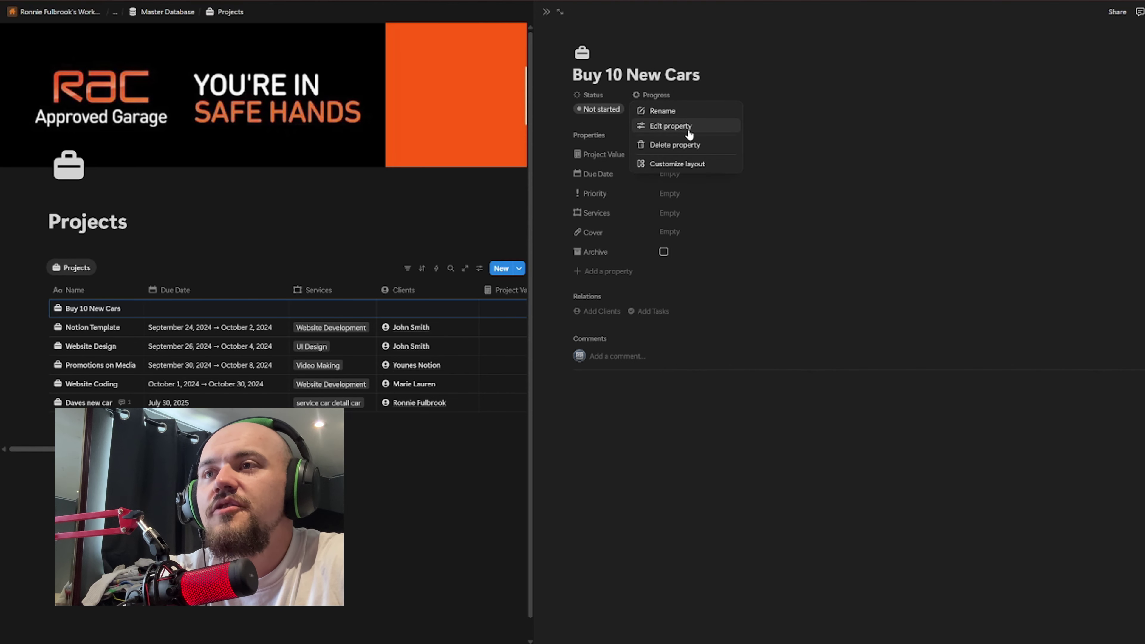
pyautogui.click(674, 95)
pyautogui.click(674, 95)
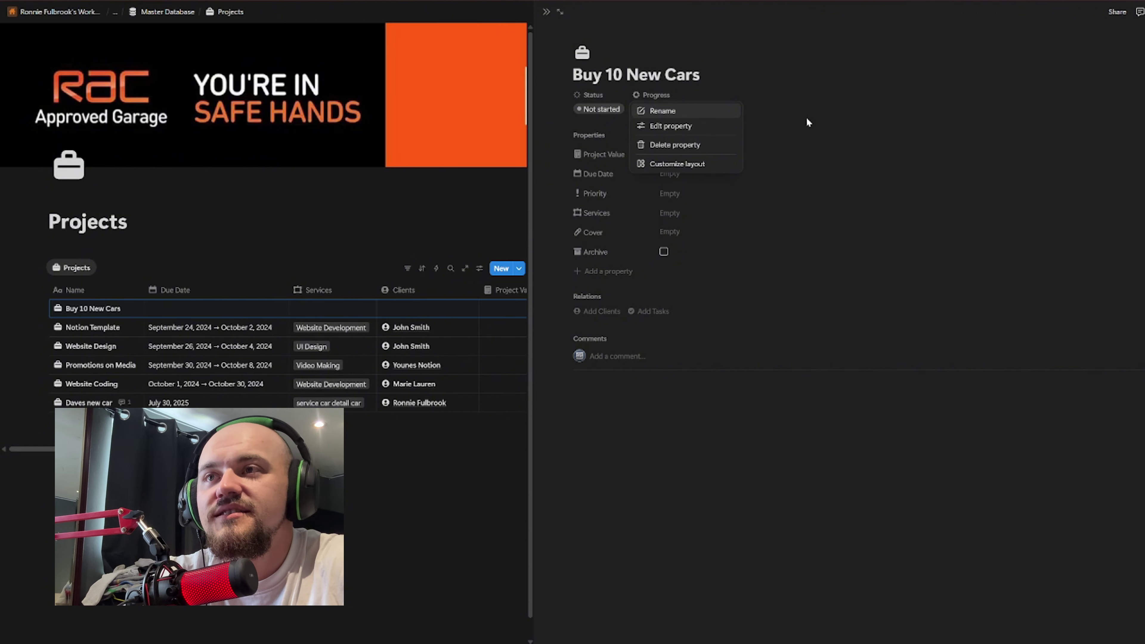
pyautogui.click(727, 163)
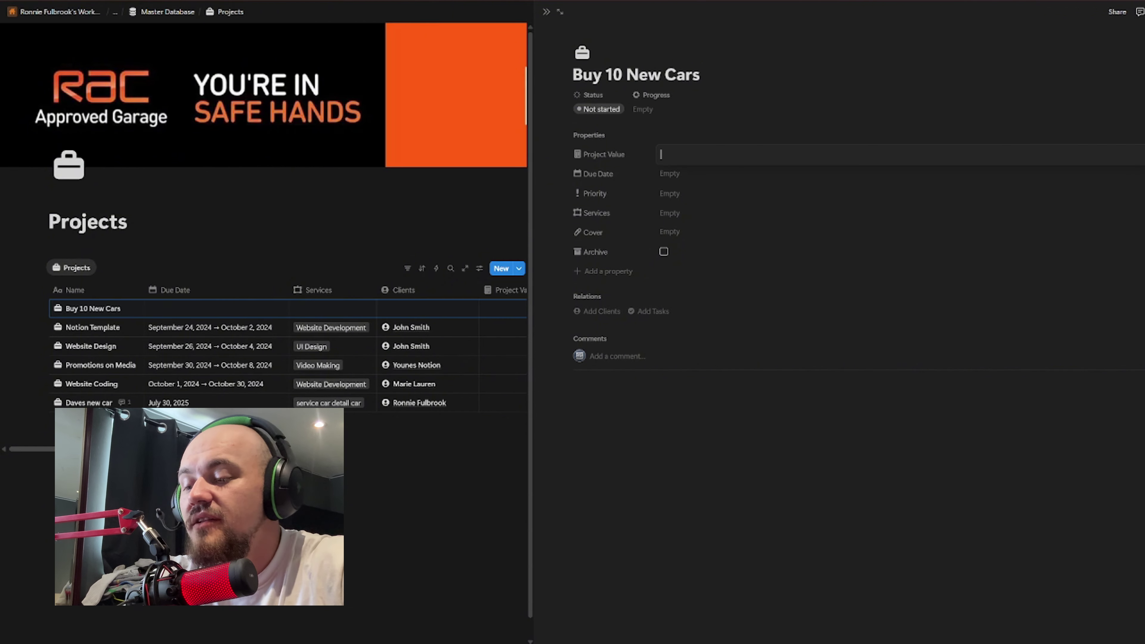
pyautogui.write('150,000')
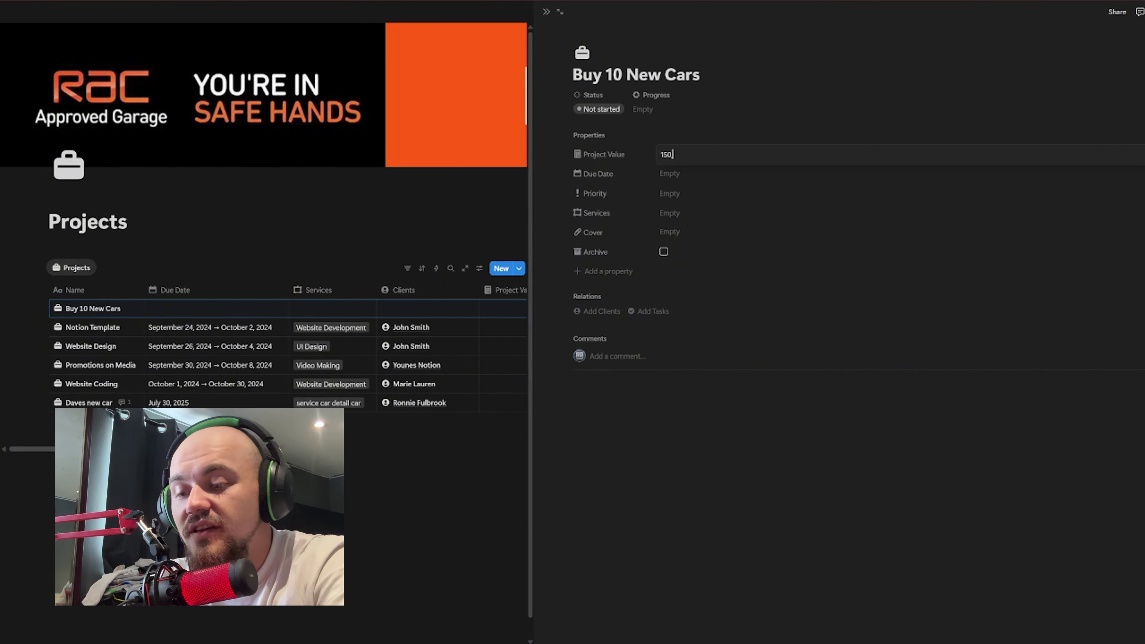
pyautogui.click(700, 174)
pyautogui.click(699, 174)
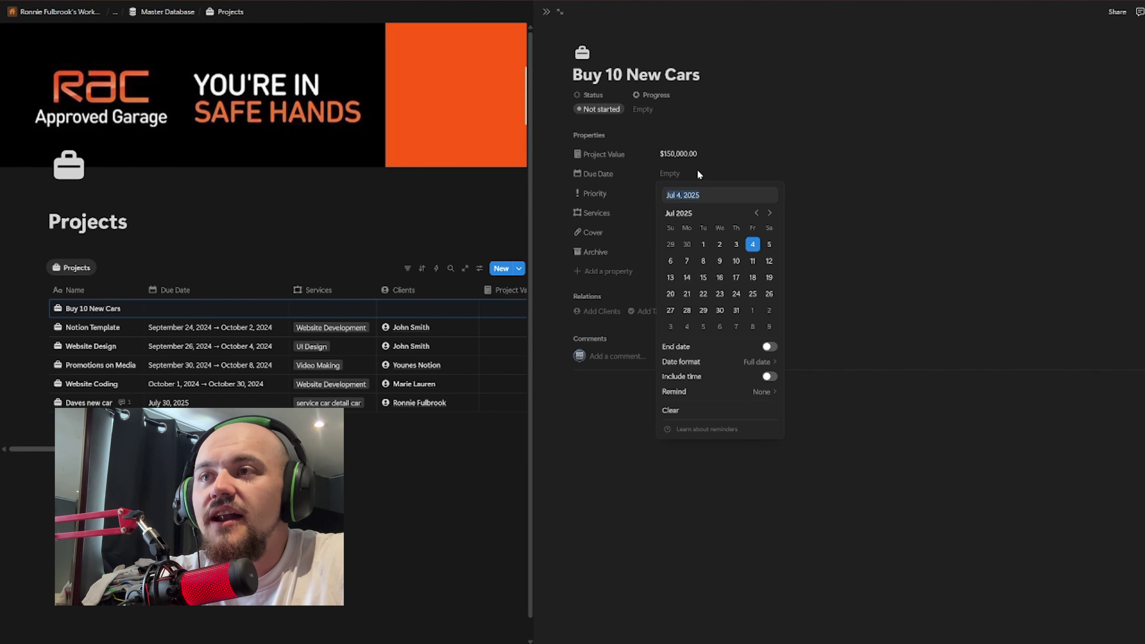
pyautogui.click(736, 310)
pyautogui.click(888, 353)
# Step: Set the project's Priority to High
pyautogui.click(681, 194)
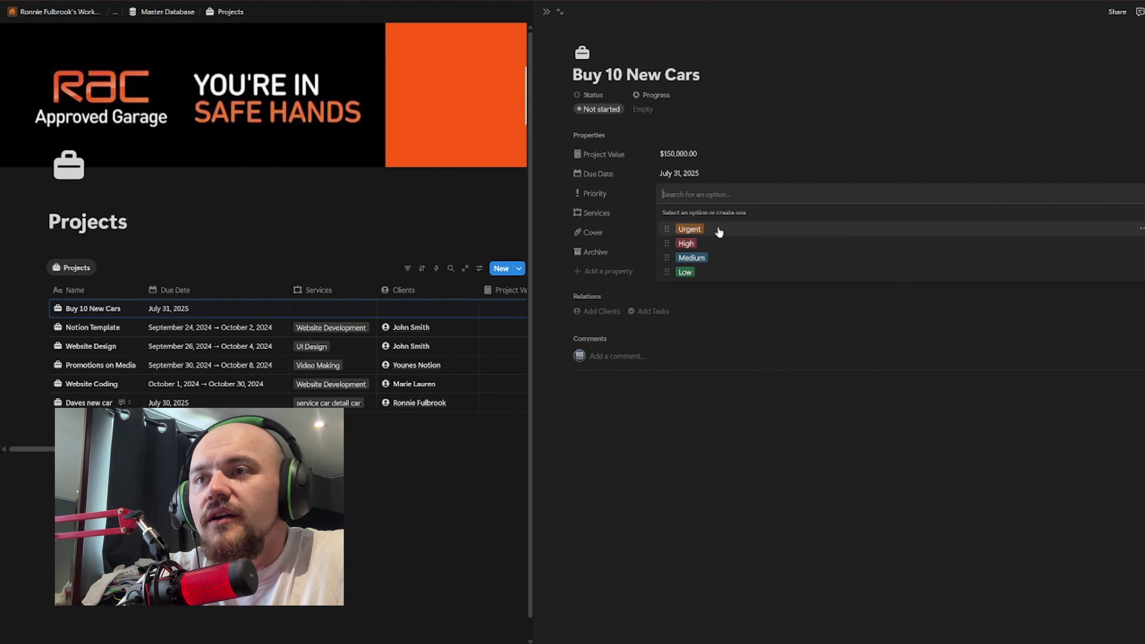
pyautogui.click(711, 248)
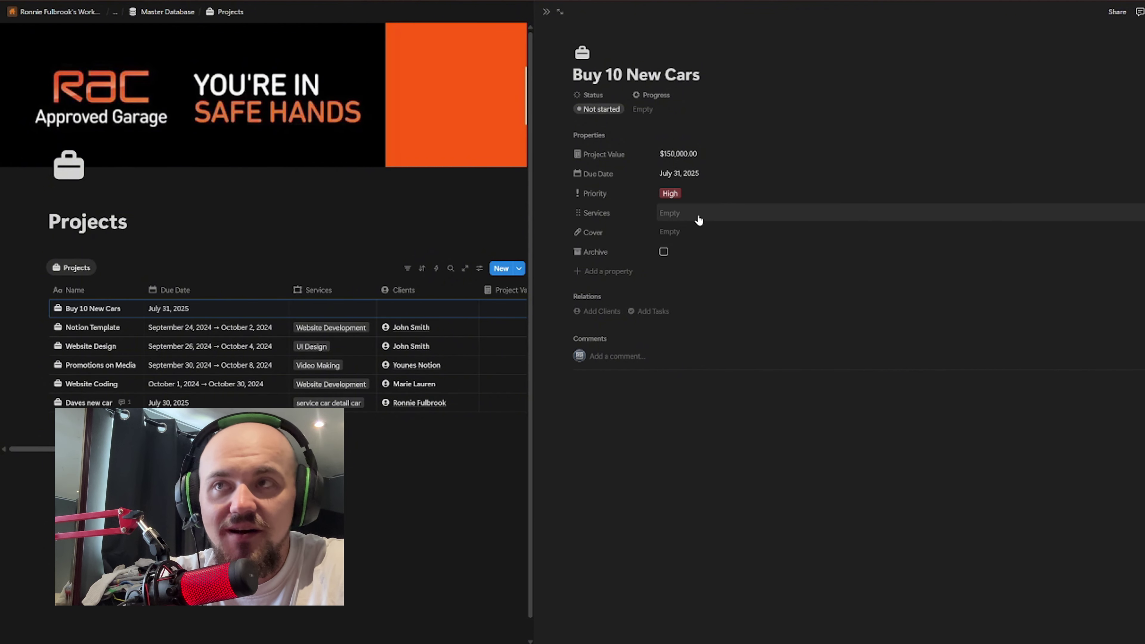
pyautogui.click(683, 216)
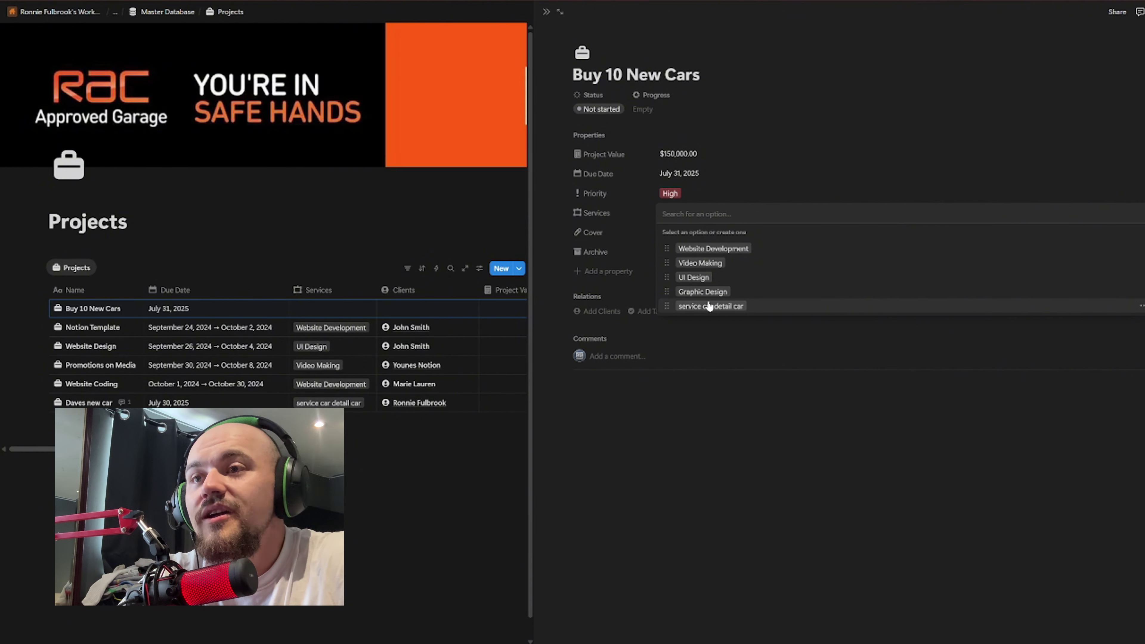
# Step: Rename the 'car detail car' service option to 'Urgent Purchase of new vehivcles'
pyautogui.click(1143, 306)
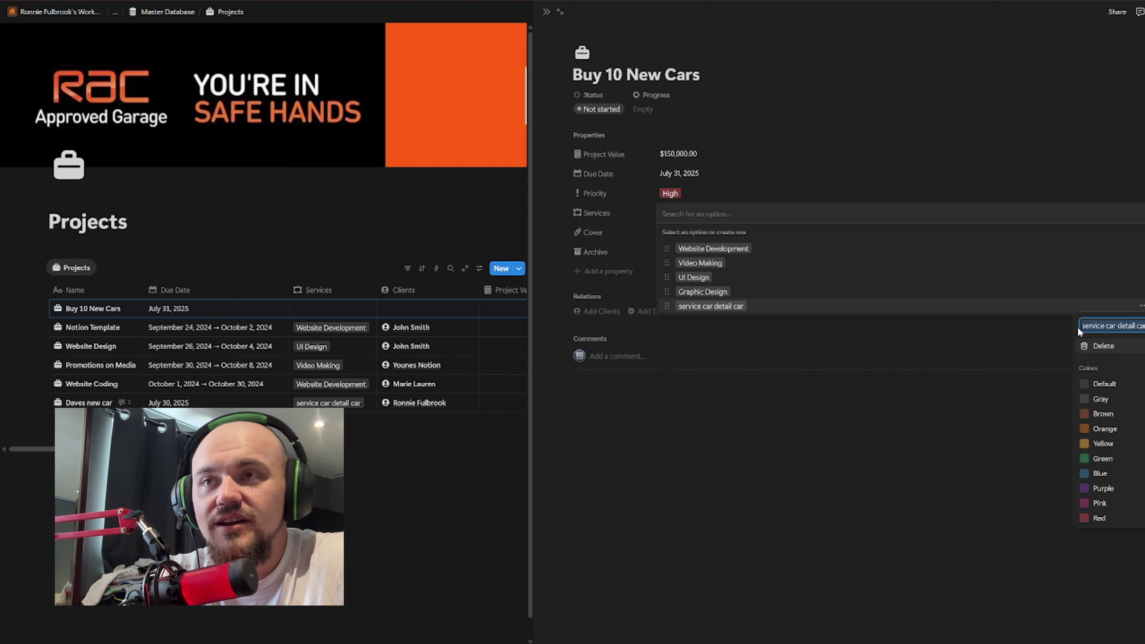
pyautogui.write('UI')
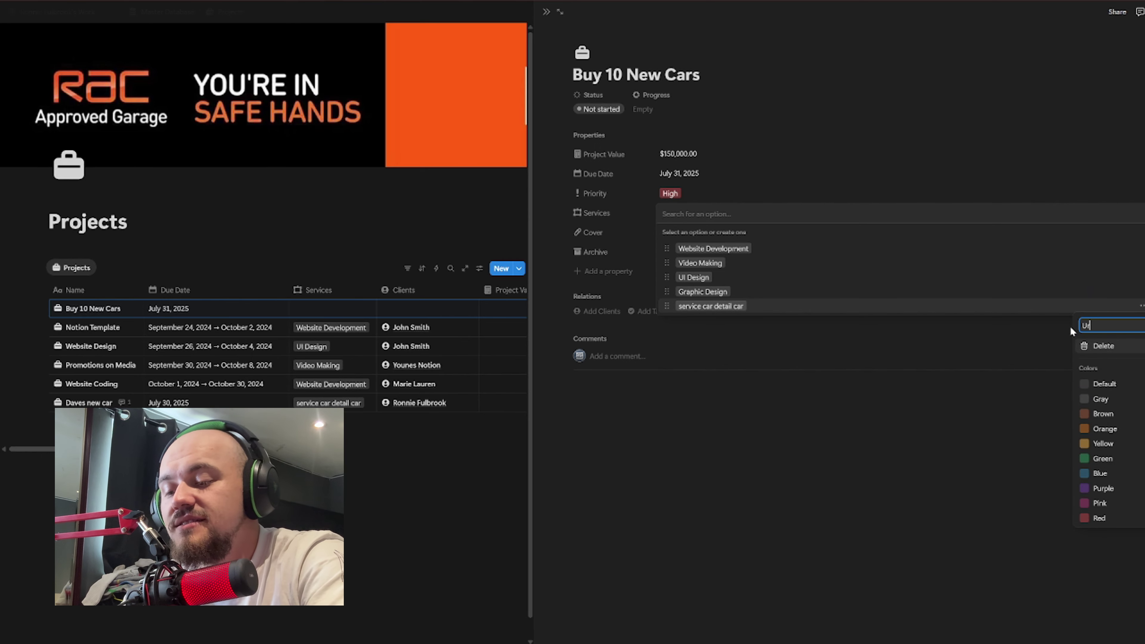
pyautogui.write('gen')
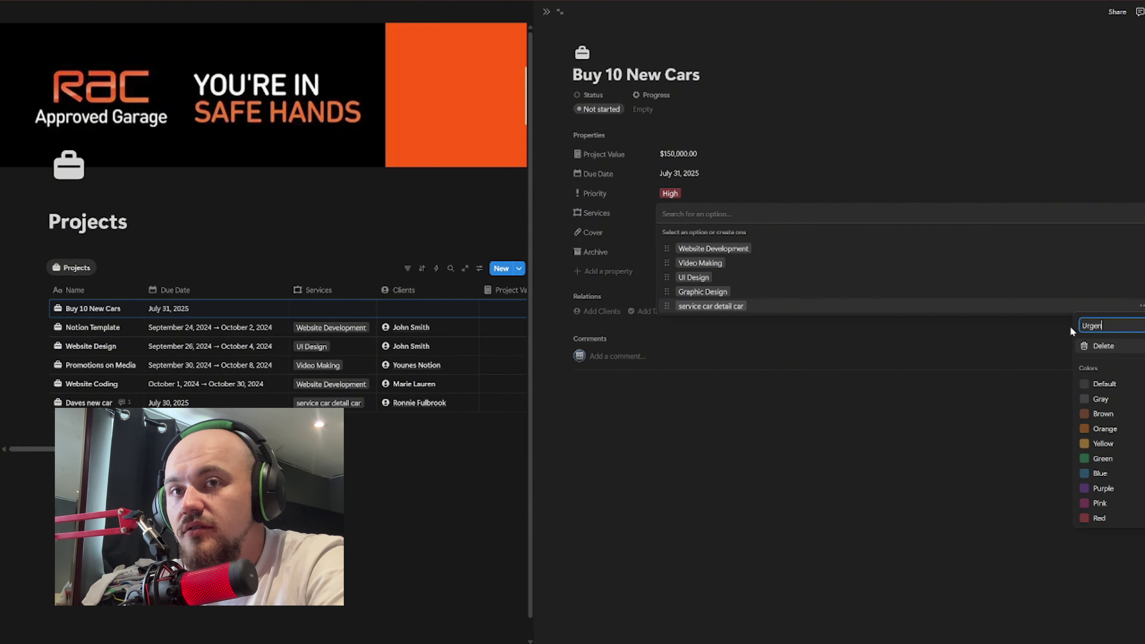
pyautogui.write('t t Purchase of')
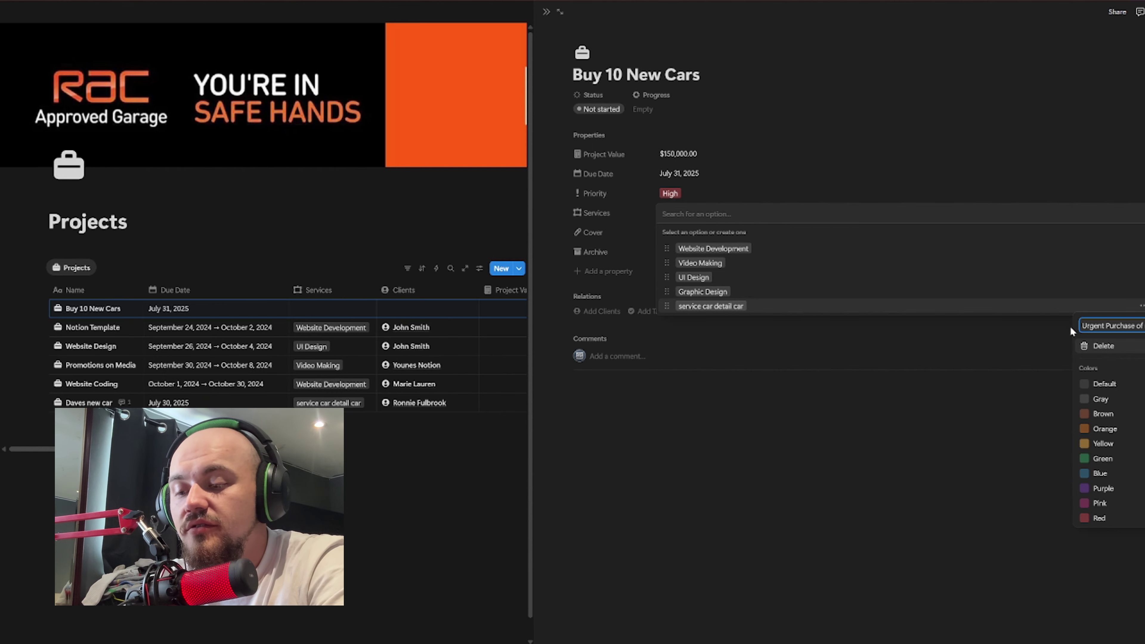
pyautogui.write(' new ve')
pyautogui.press('BackSpace')
pyautogui.press('BackSpace')
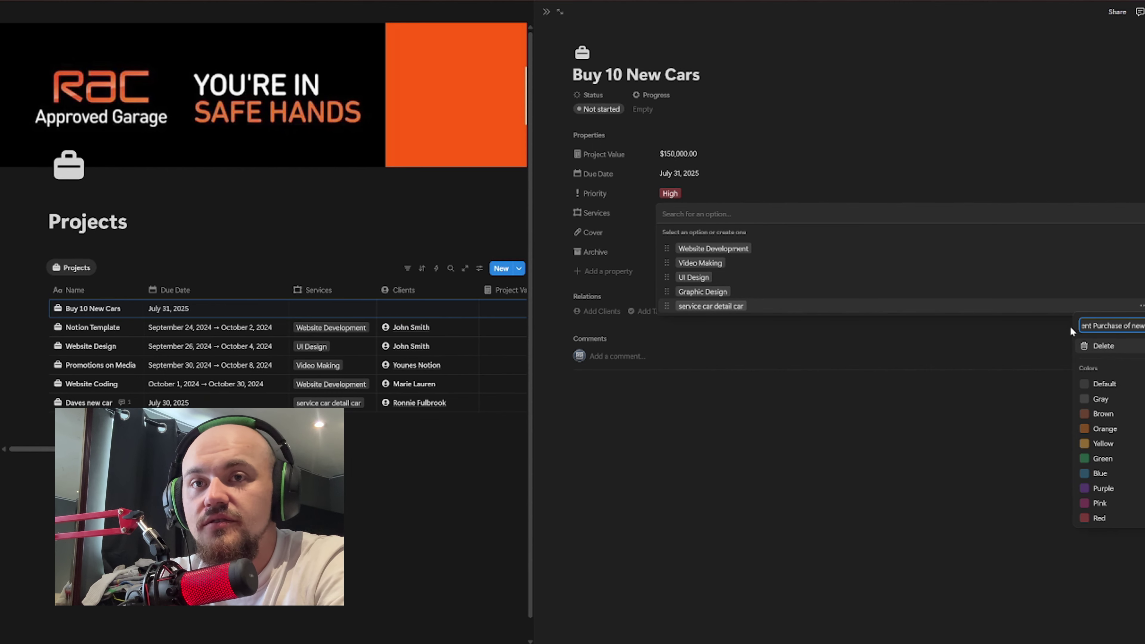
pyautogui.write('vehivcles')
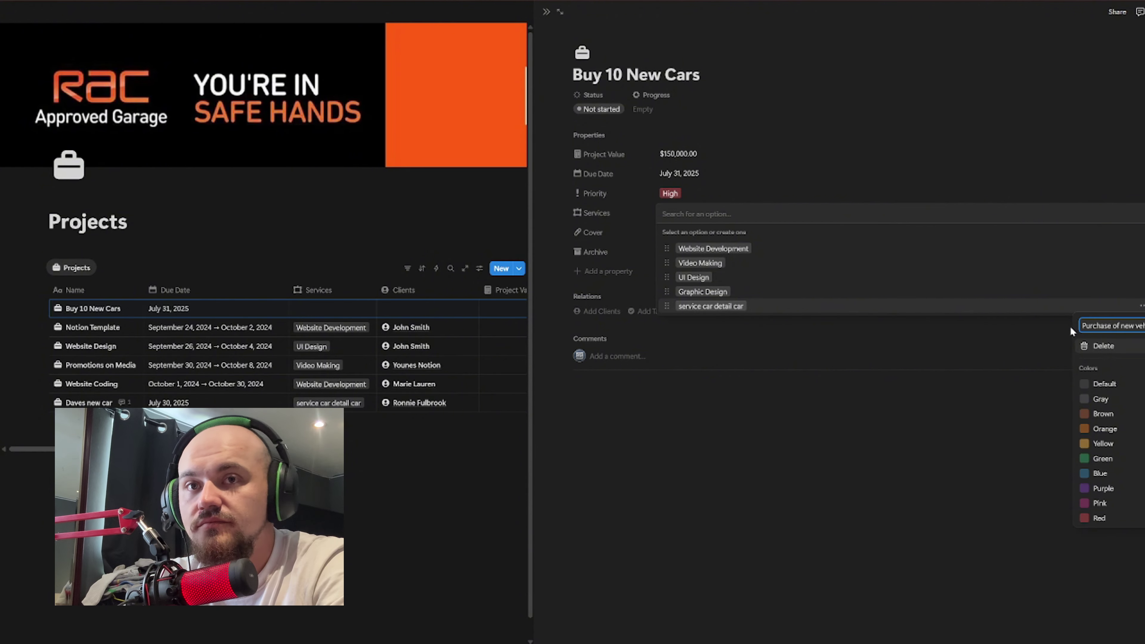
pyautogui.press('Escape')
pyautogui.press('Escape')
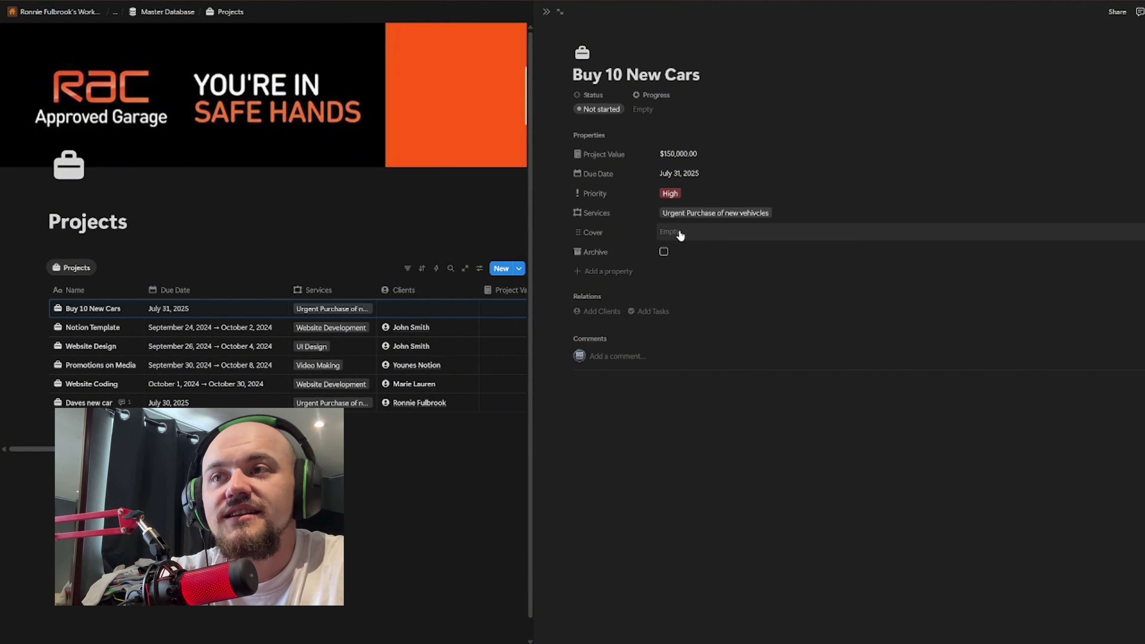
# Step: Link the project to a client, without adding a cover, and return to the Projects table
pyautogui.click(708, 233)
pyautogui.click(885, 253)
pyautogui.click(847, 252)
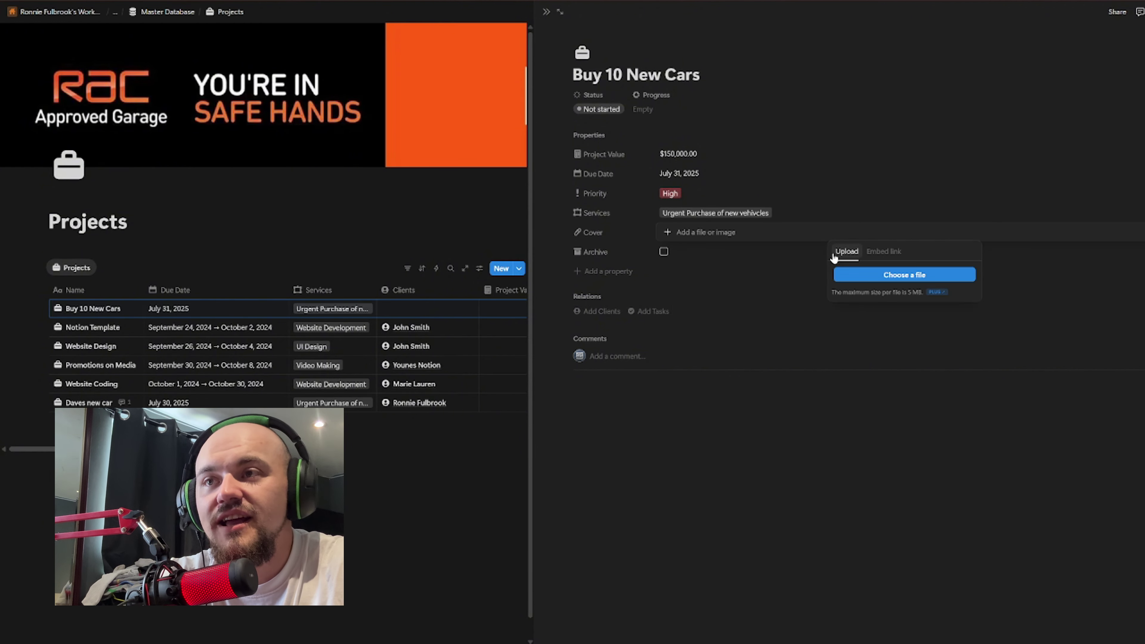
pyautogui.click(754, 430)
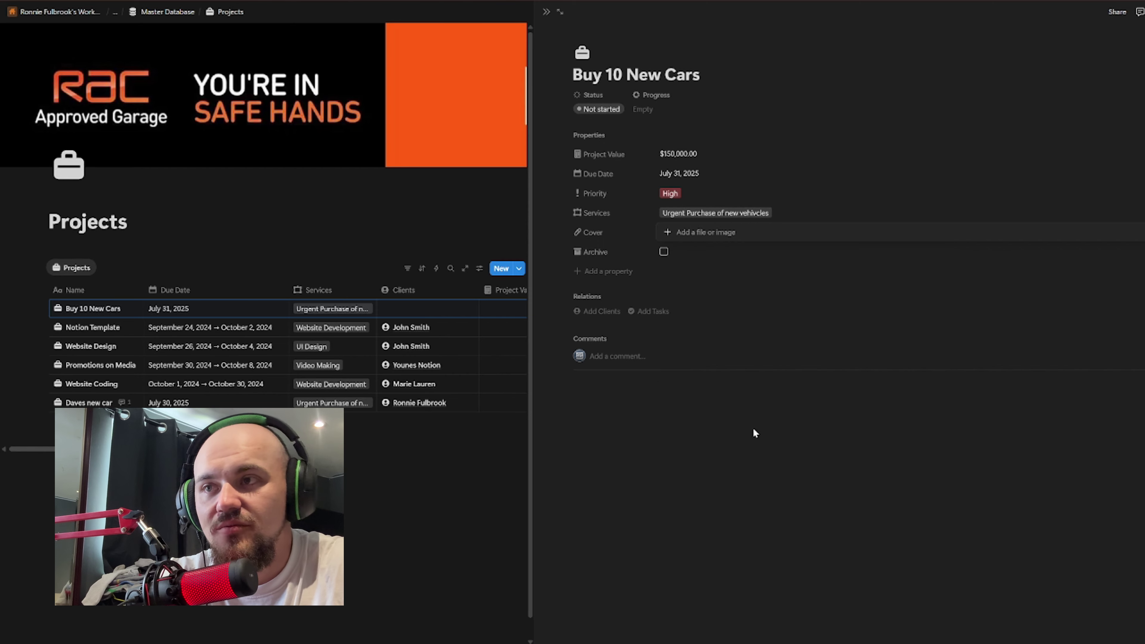
pyautogui.click(611, 310)
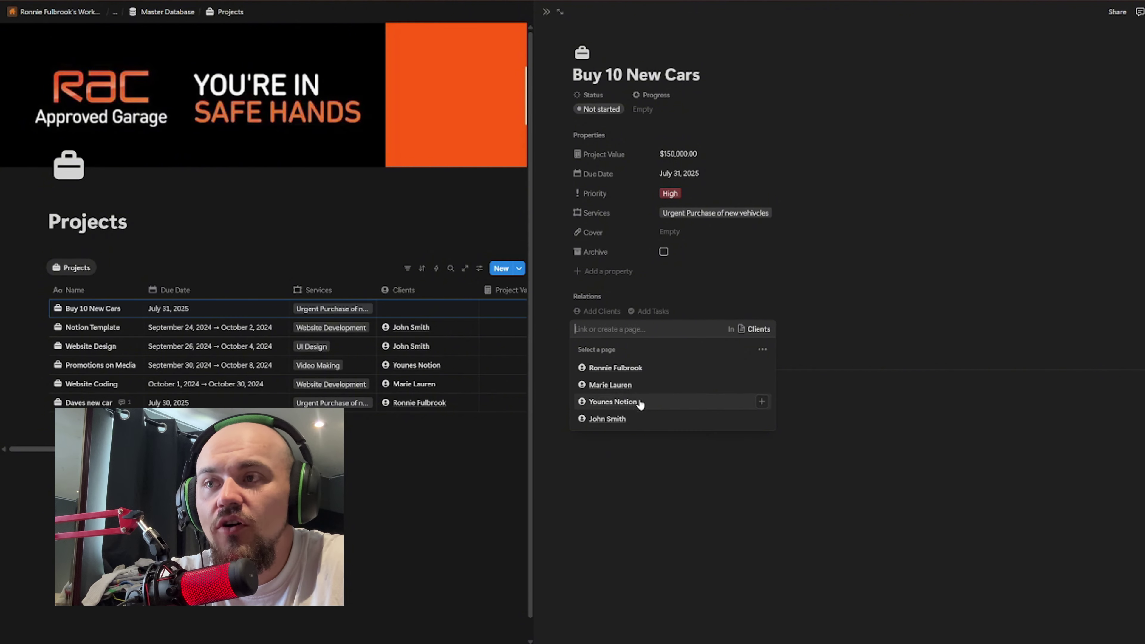
pyautogui.click(632, 368)
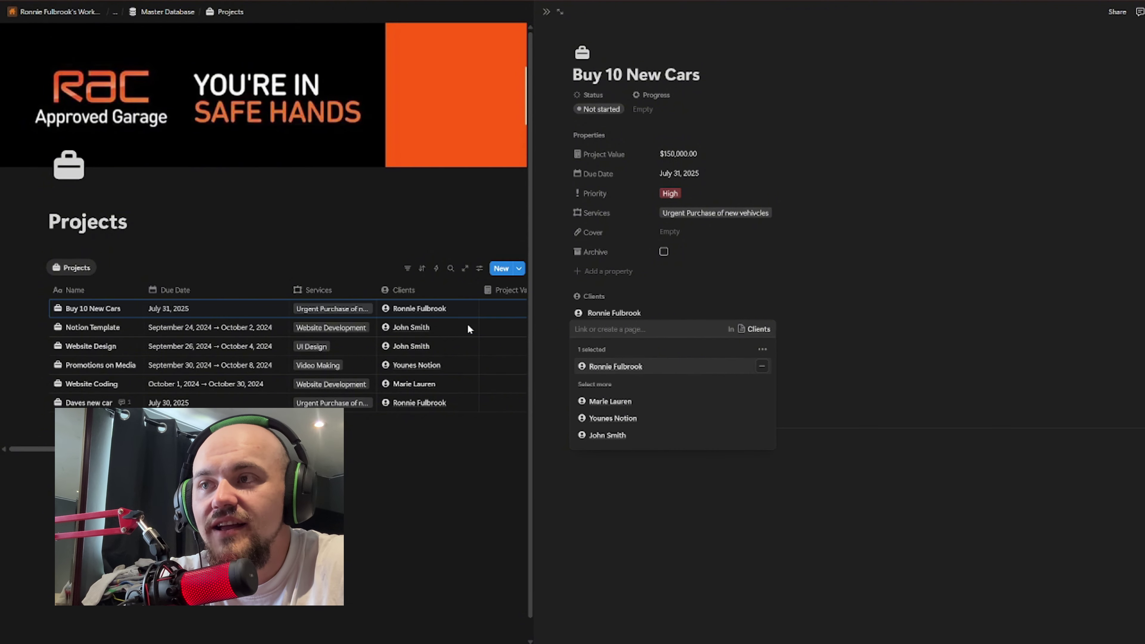
pyautogui.press('Escape')
pyautogui.click(547, 11)
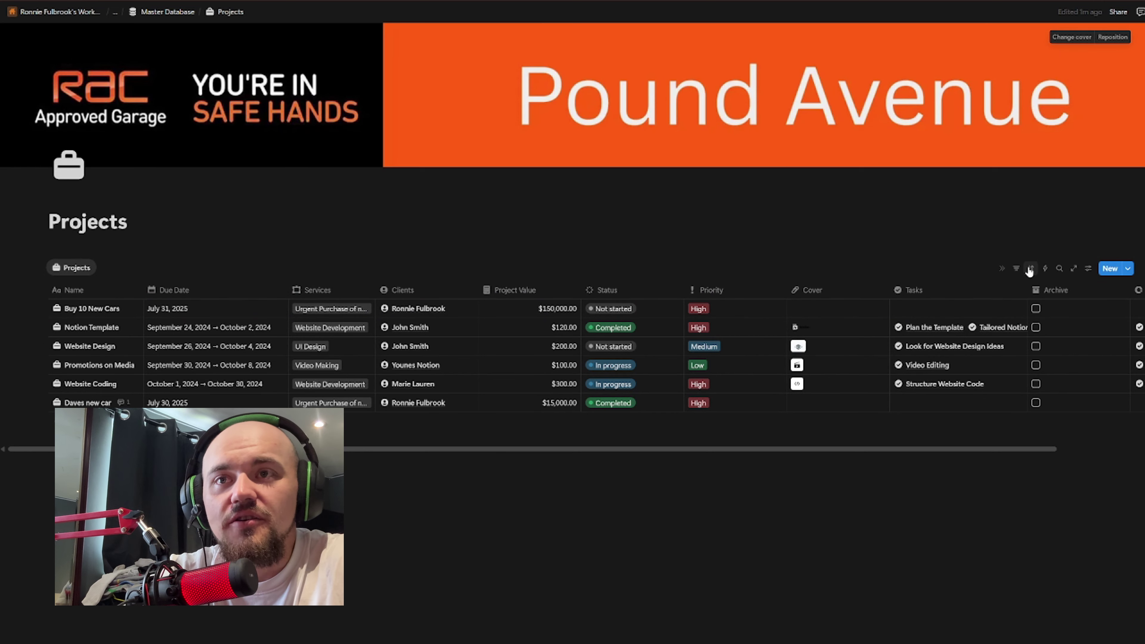
pyautogui.click(1018, 270)
pyautogui.press('Escape')
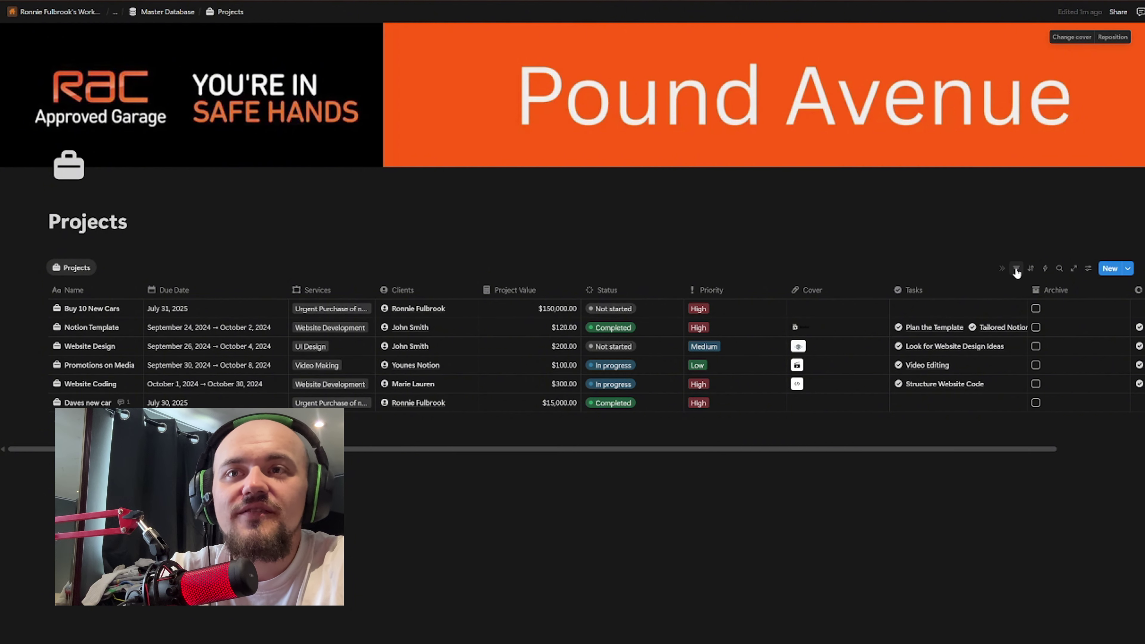
pyautogui.click(1018, 269)
pyautogui.click(1053, 416)
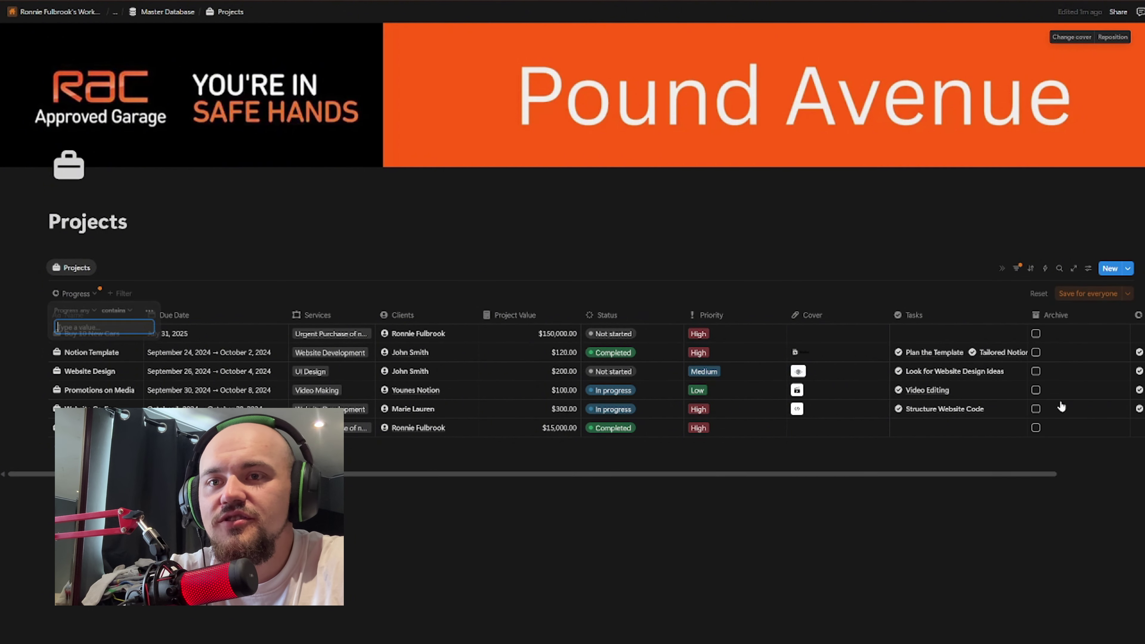
pyautogui.click(1019, 270)
pyautogui.click(1020, 271)
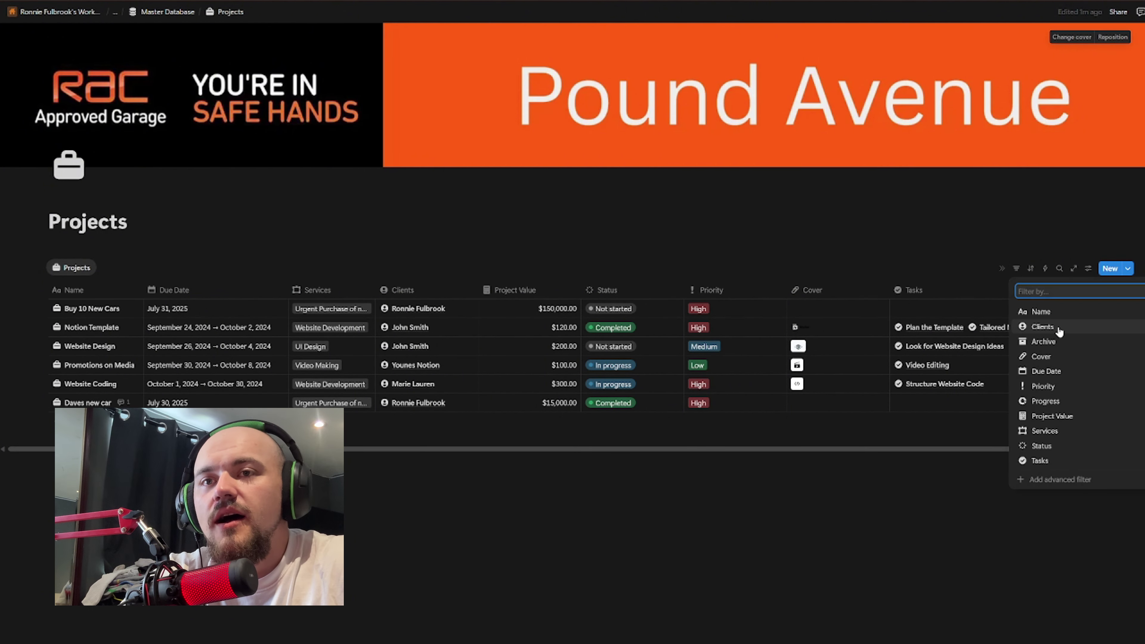
pyautogui.press('Escape')
pyautogui.click(1018, 275)
pyautogui.click(1018, 273)
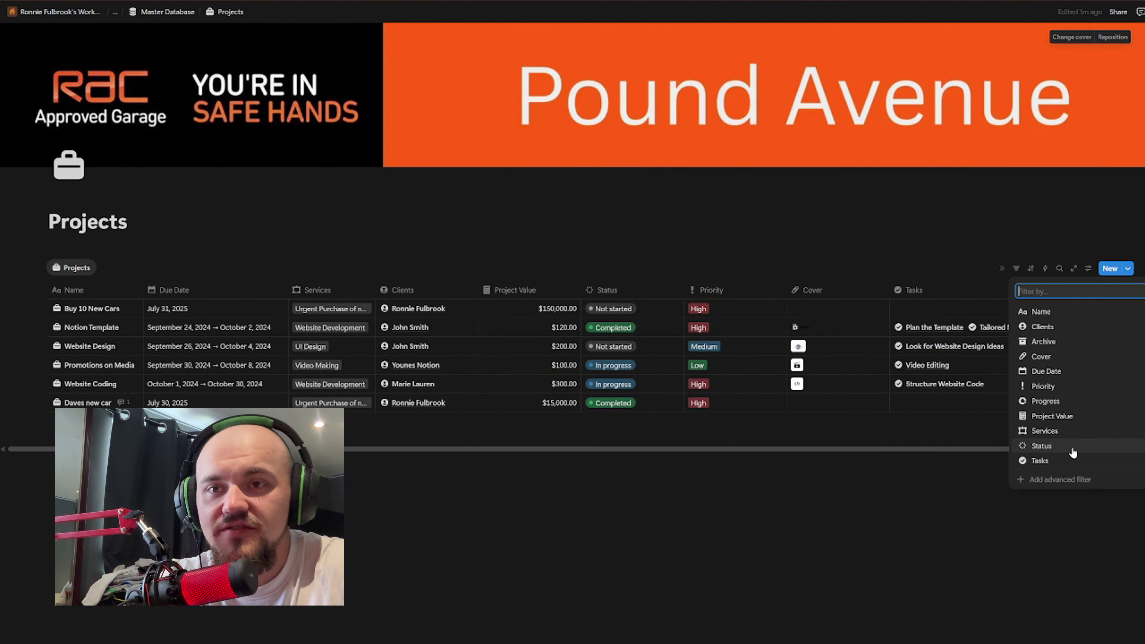
pyautogui.click(1091, 479)
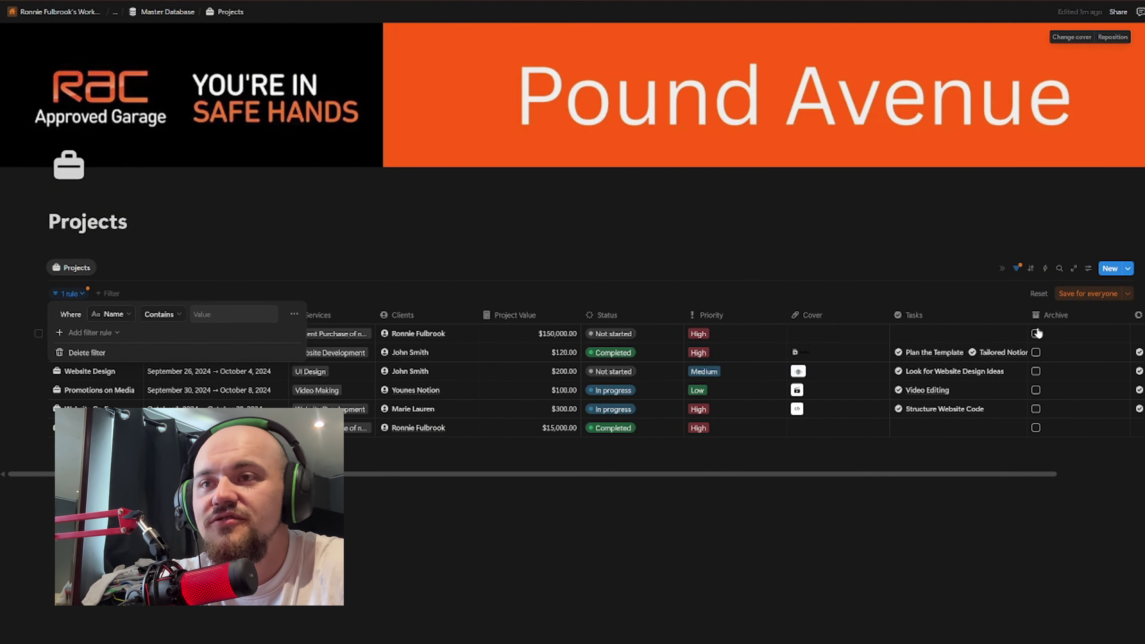
pyautogui.click(87, 352)
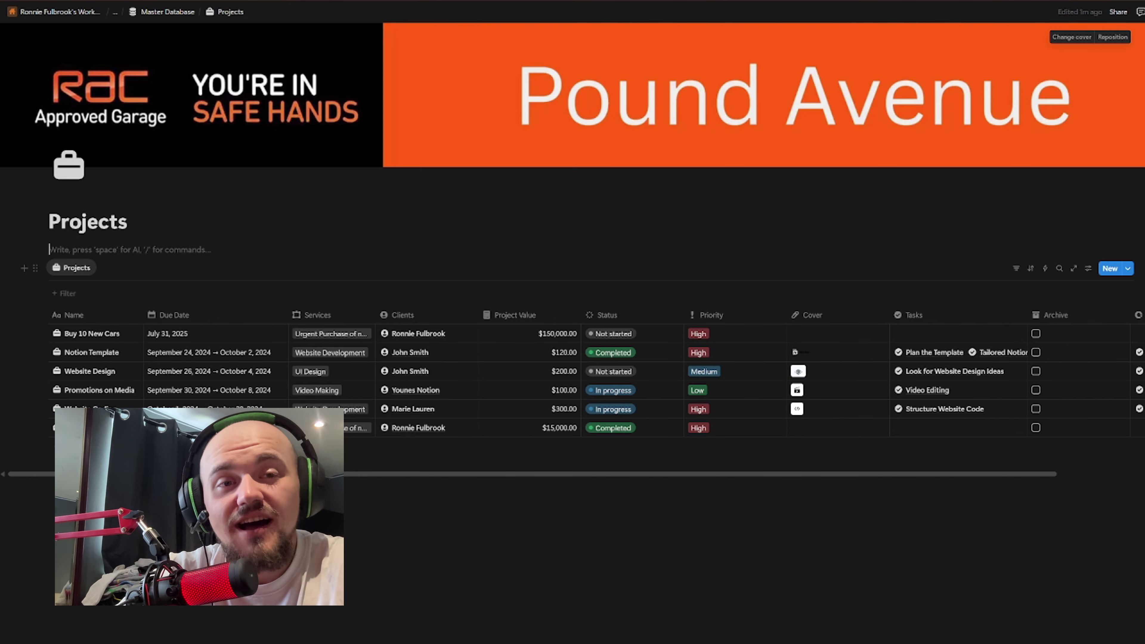
# Step: Open the Tasks database from Master Database and add a new task row
pyautogui.click(175, 13)
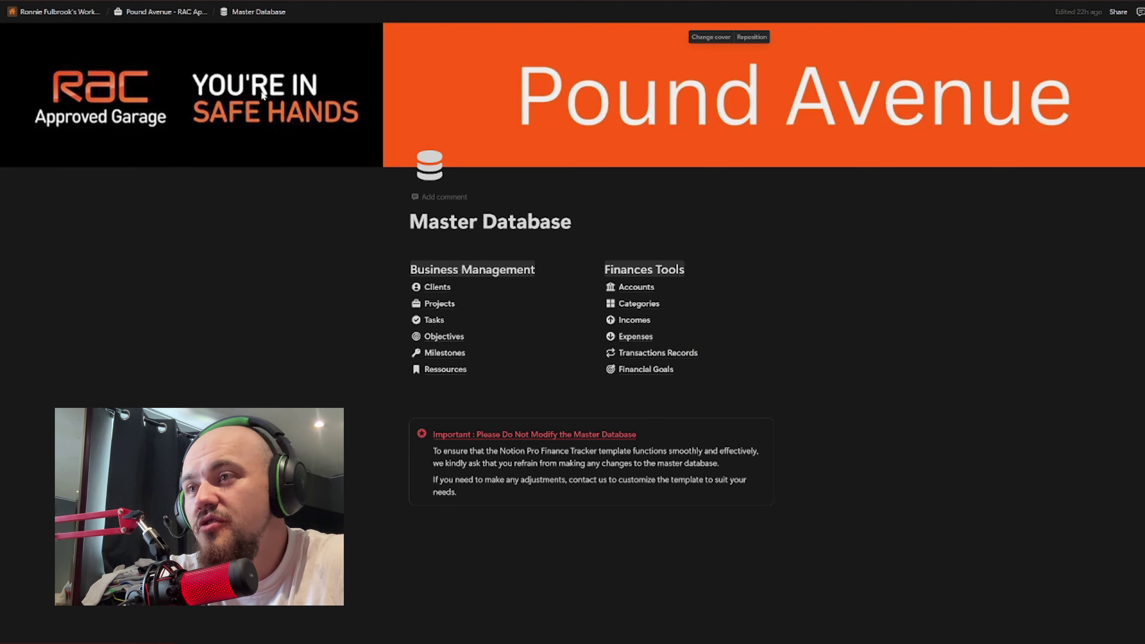
pyautogui.click(432, 320)
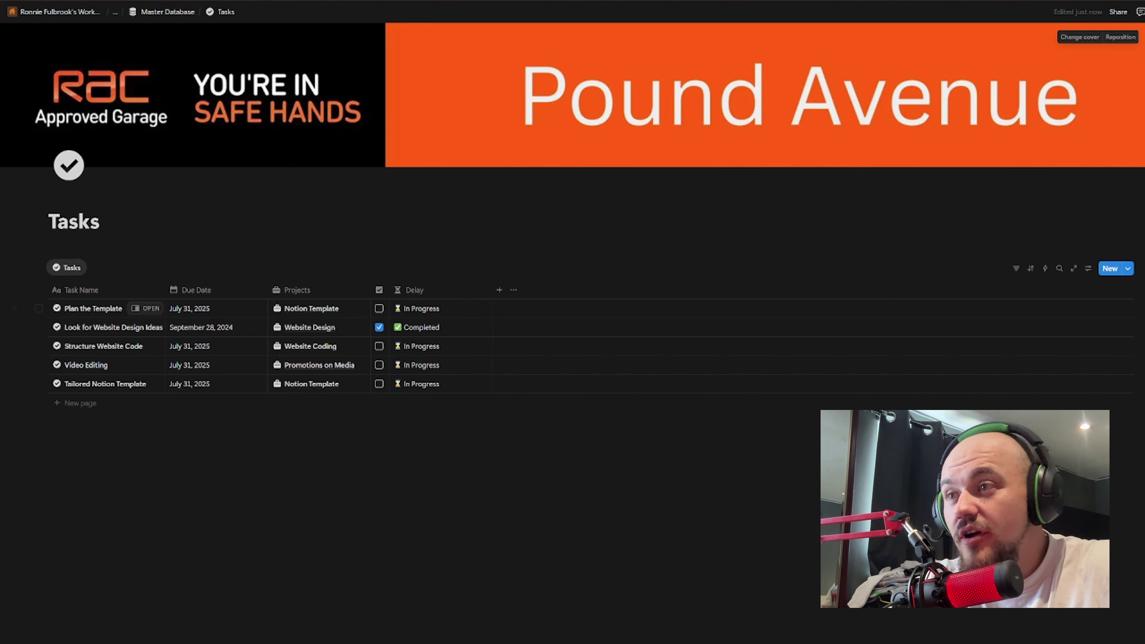
pyautogui.click(39, 309)
pyautogui.press('Down')
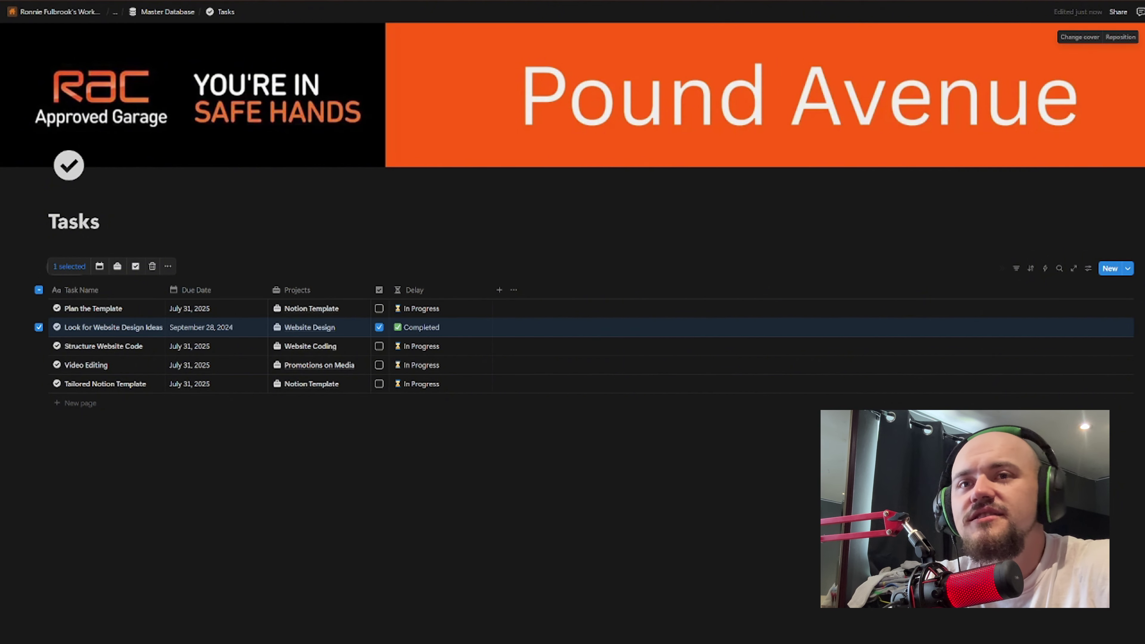
pyautogui.click(1110, 268)
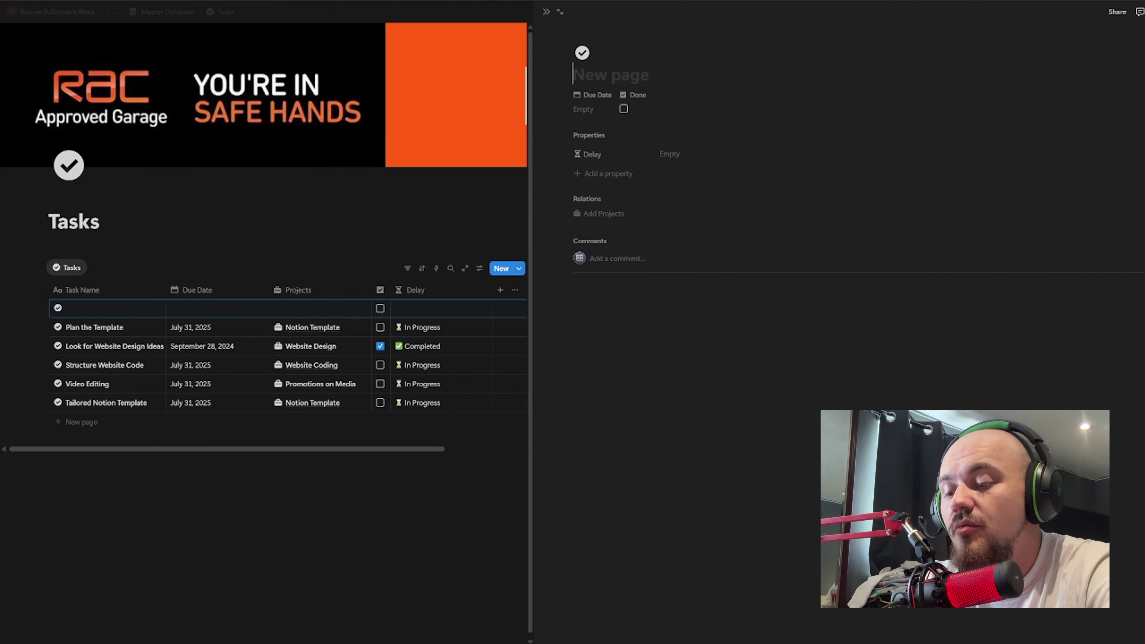
# Step: Title the new task 'detail cars before putting on the floor front'
pyautogui.write('Havce a mee')
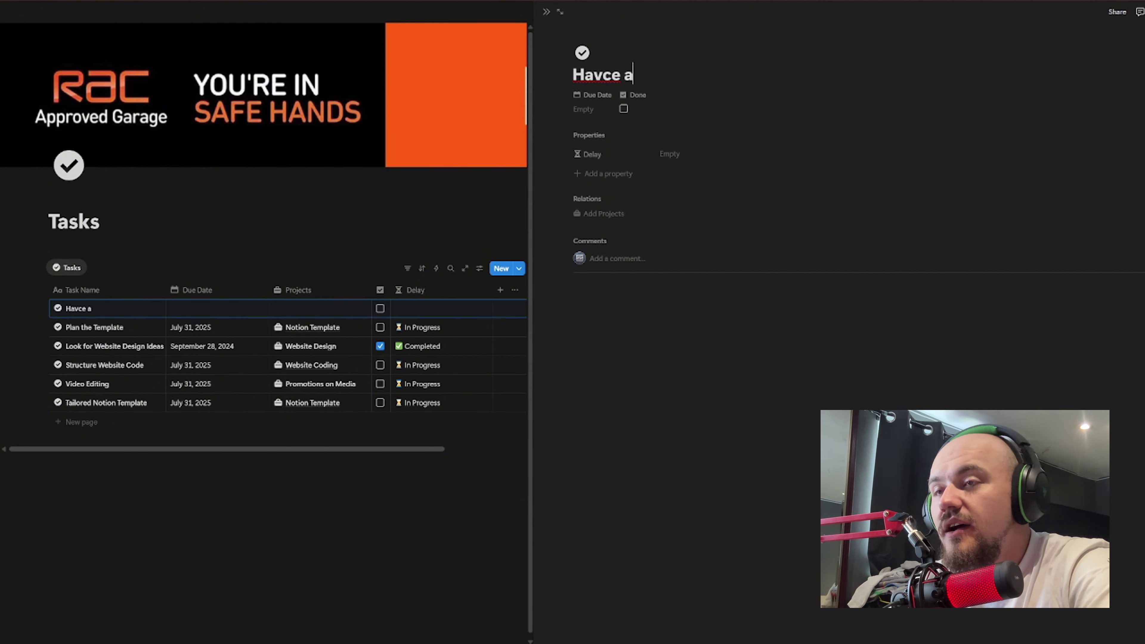
pyautogui.press('BackSpace')
pyautogui.press('BackSpace')
pyautogui.press('BackSpace')
pyautogui.press('BackSpace')
pyautogui.press('BackSpace')
pyautogui.press('BackSpace')
pyautogui.press('BackSpace')
pyautogui.press('BackSpace')
pyautogui.press('BackSpace')
pyautogui.press('BackSpace')
pyautogui.press('BackSpace')
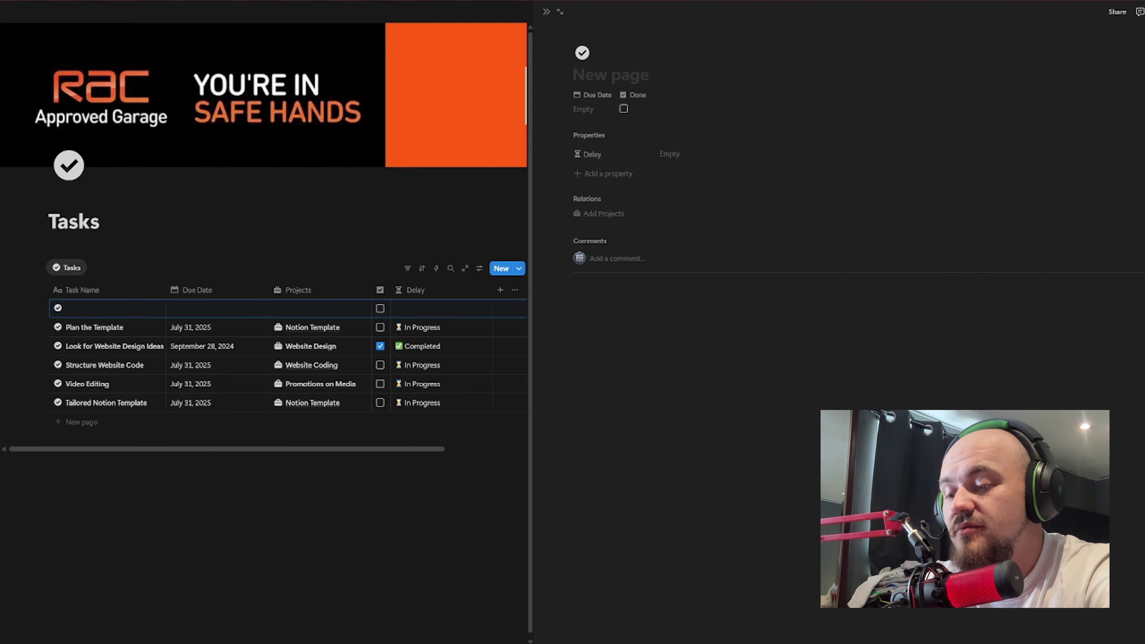
pyautogui.write('detail cars ')
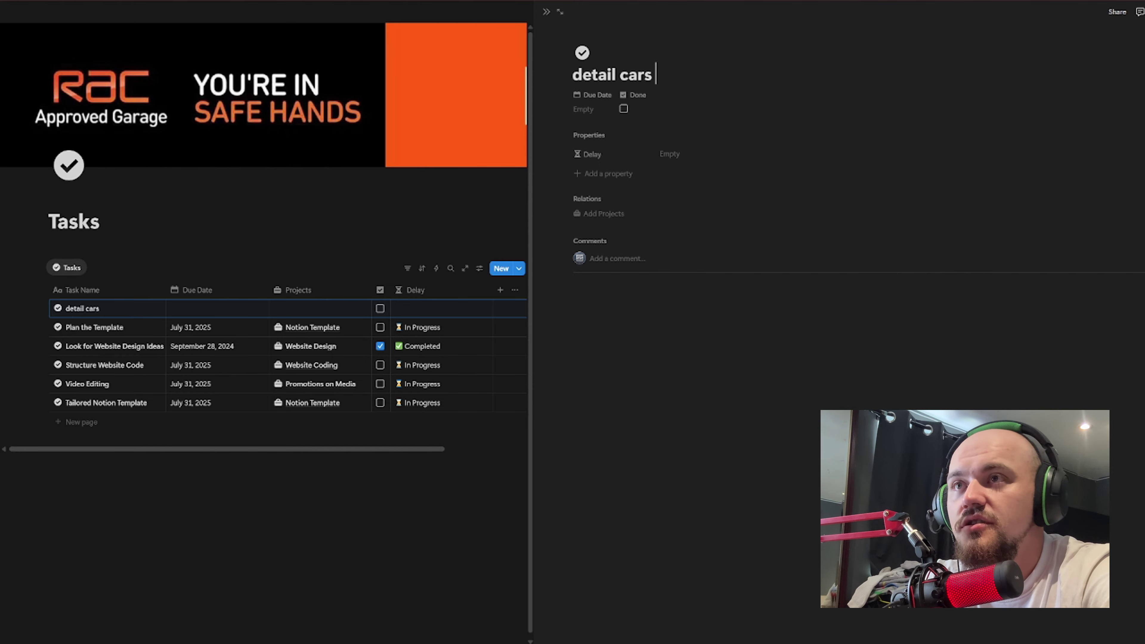
pyautogui.write('before ')
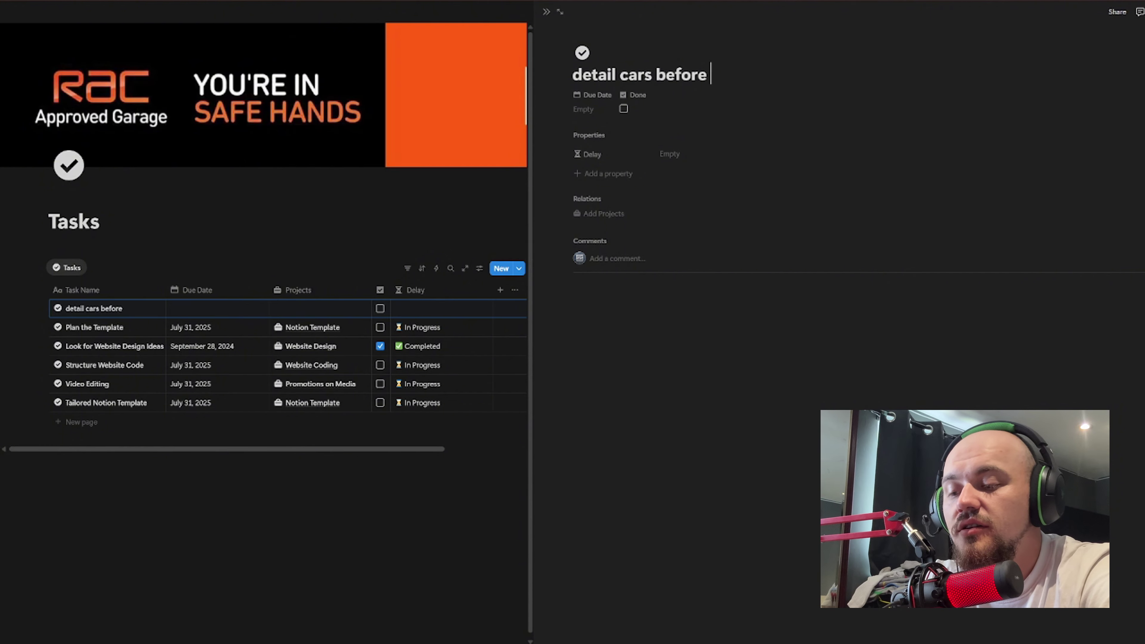
pyautogui.write('putting on the f')
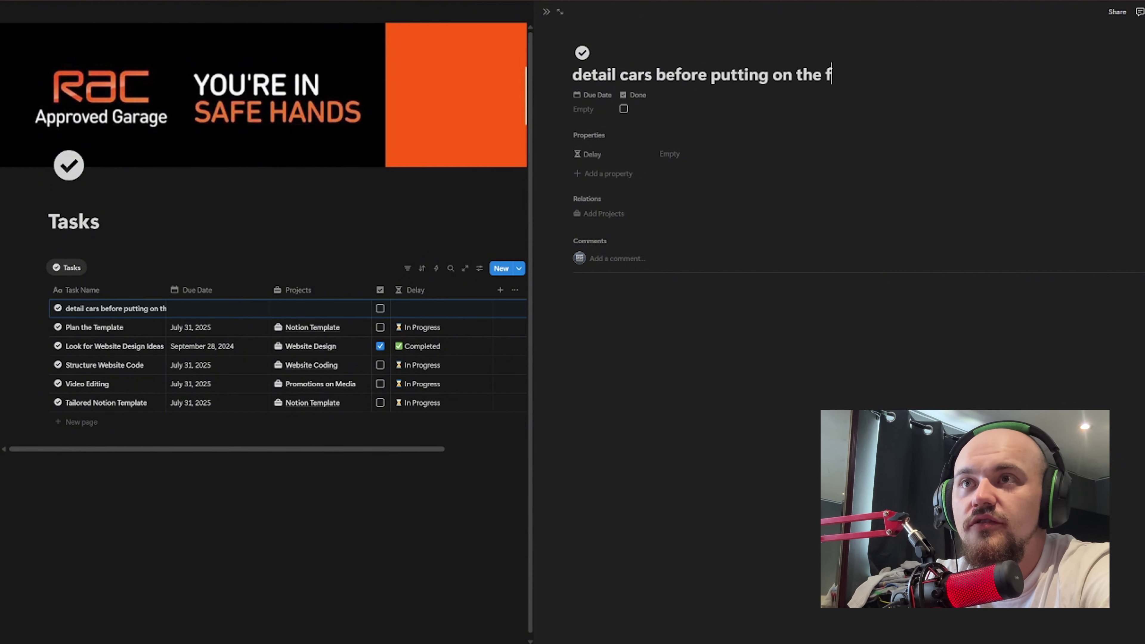
pyautogui.write('loor front')
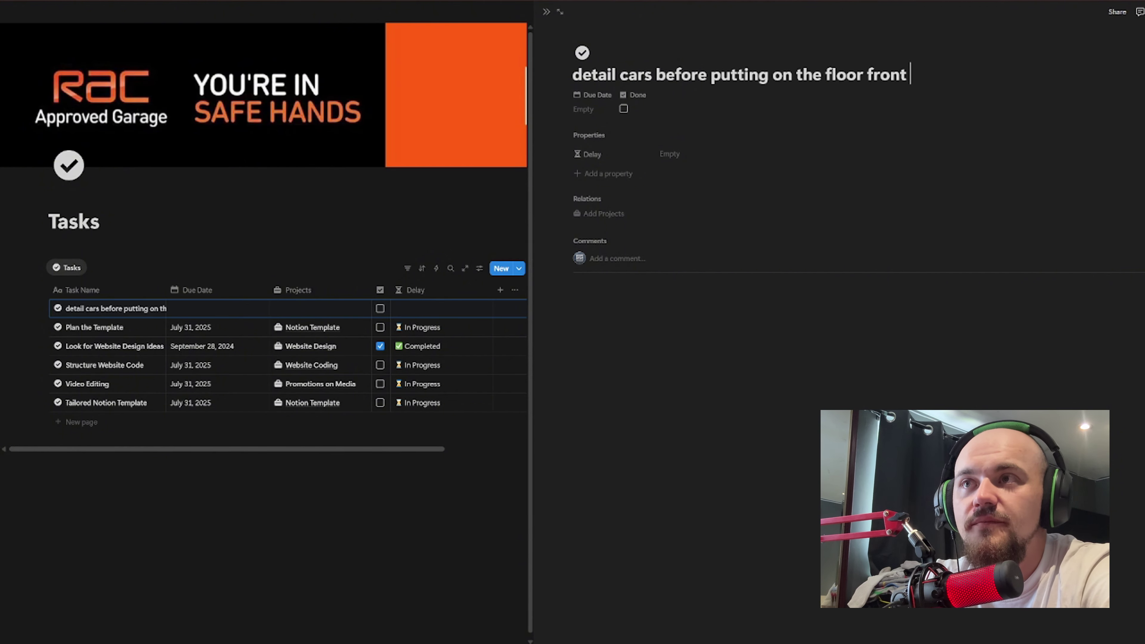
# Step: Set the new task's Due Date to July 7, 2025
pyautogui.click(594, 95)
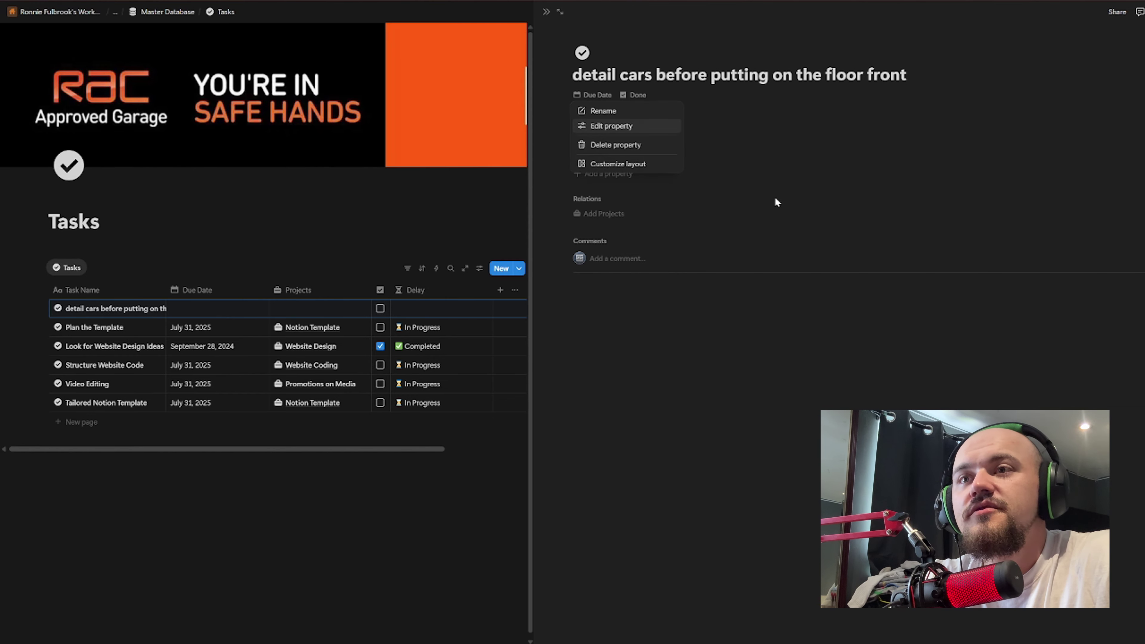
pyautogui.press('Escape')
pyautogui.click(603, 110)
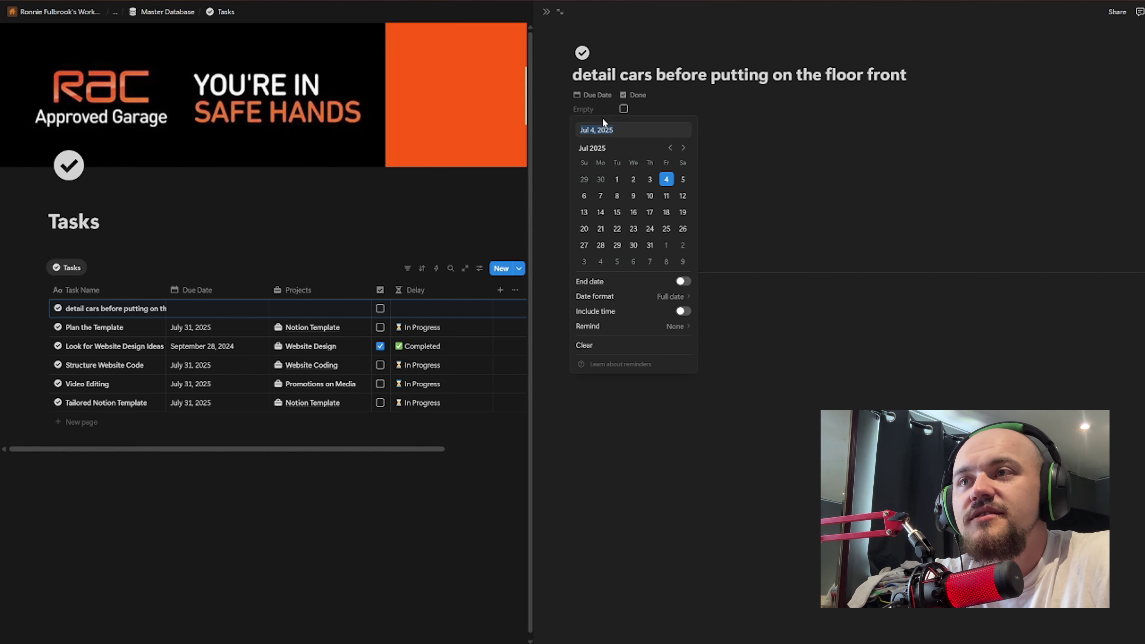
pyautogui.click(683, 179)
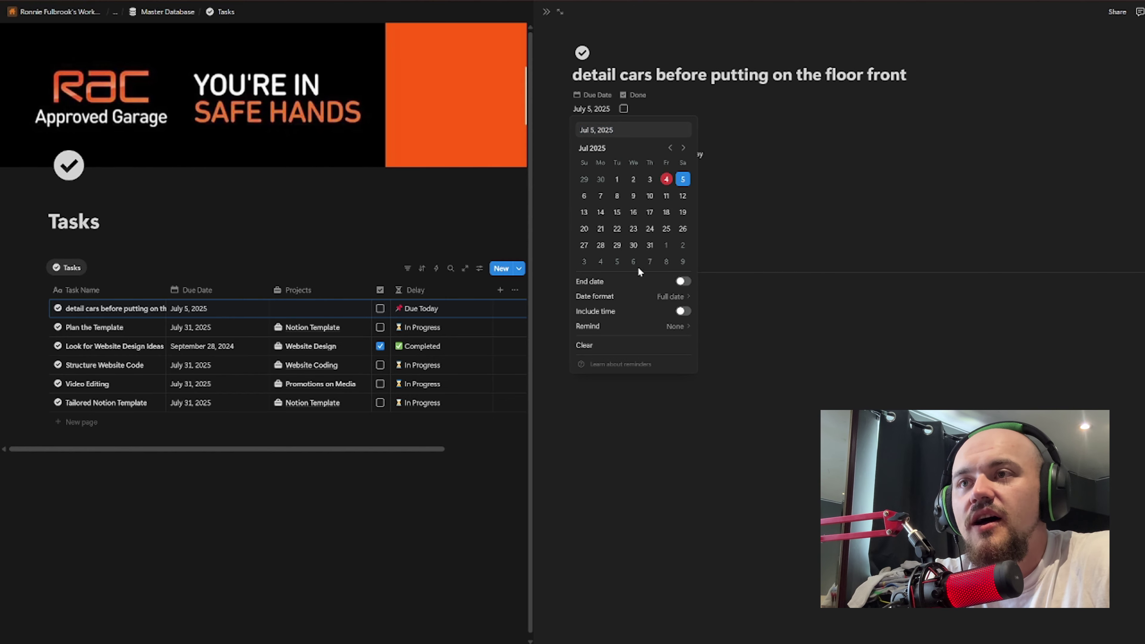
pyautogui.click(584, 196)
pyautogui.click(601, 196)
pyautogui.press('Escape')
# Step: Inspect the Delay formula showing In Progress, then close the task's side page
pyautogui.click(685, 154)
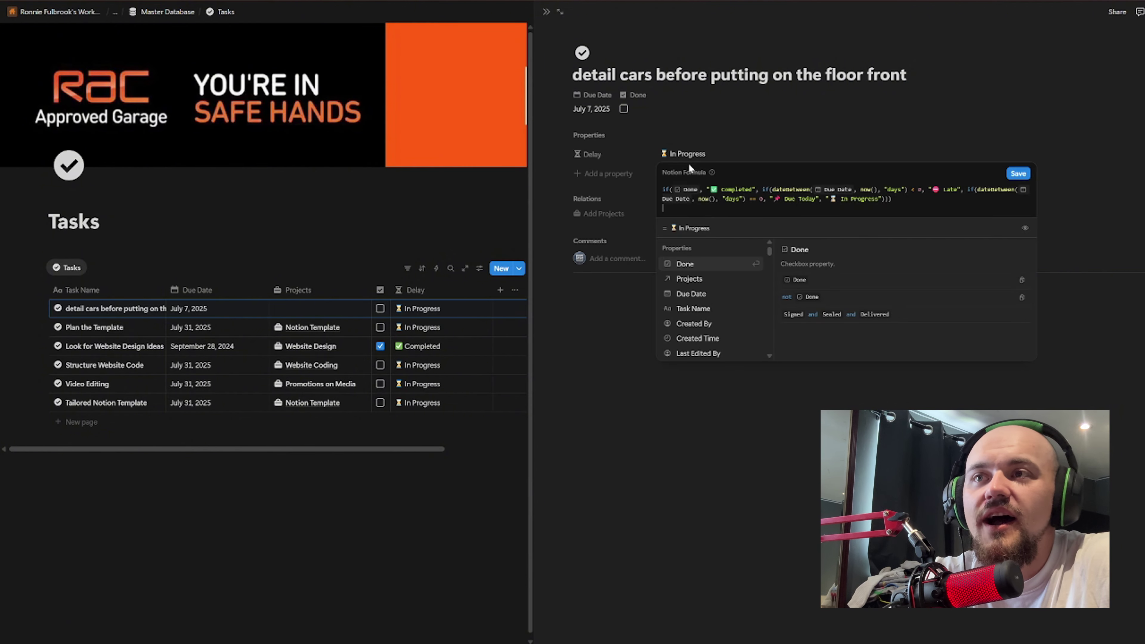
pyautogui.click(780, 102)
pyautogui.click(609, 156)
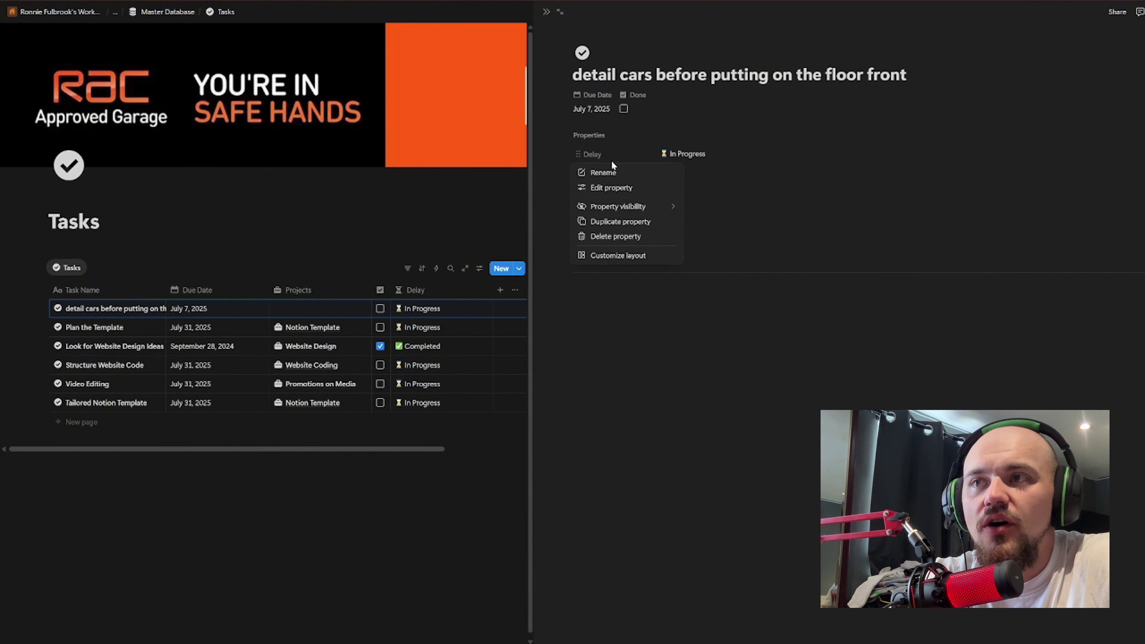
pyautogui.click(676, 155)
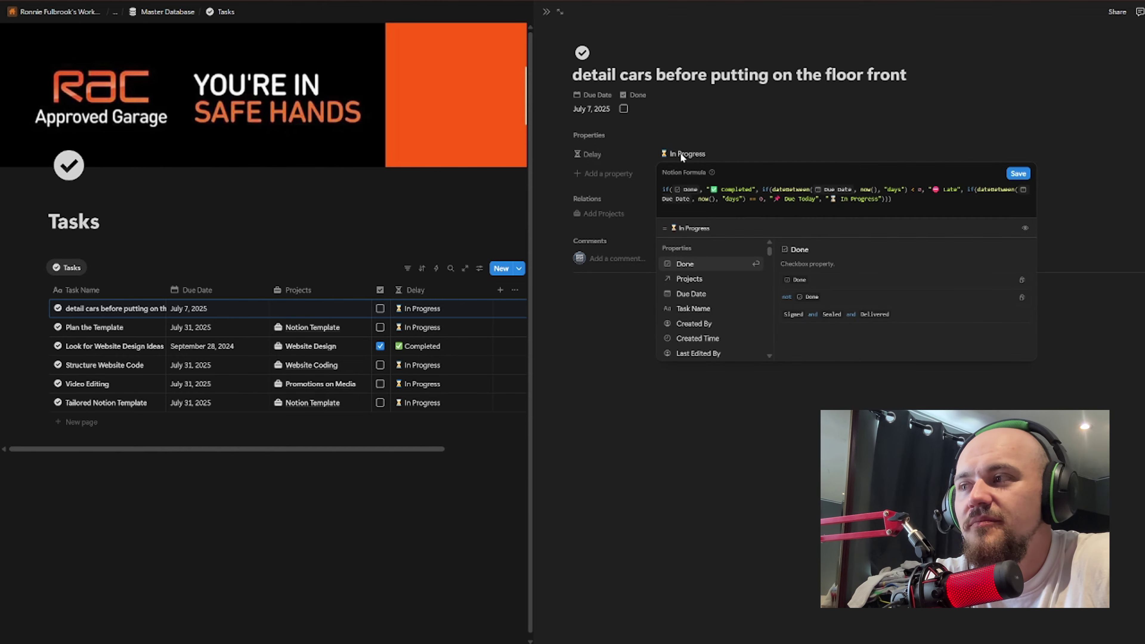
pyautogui.press('Escape')
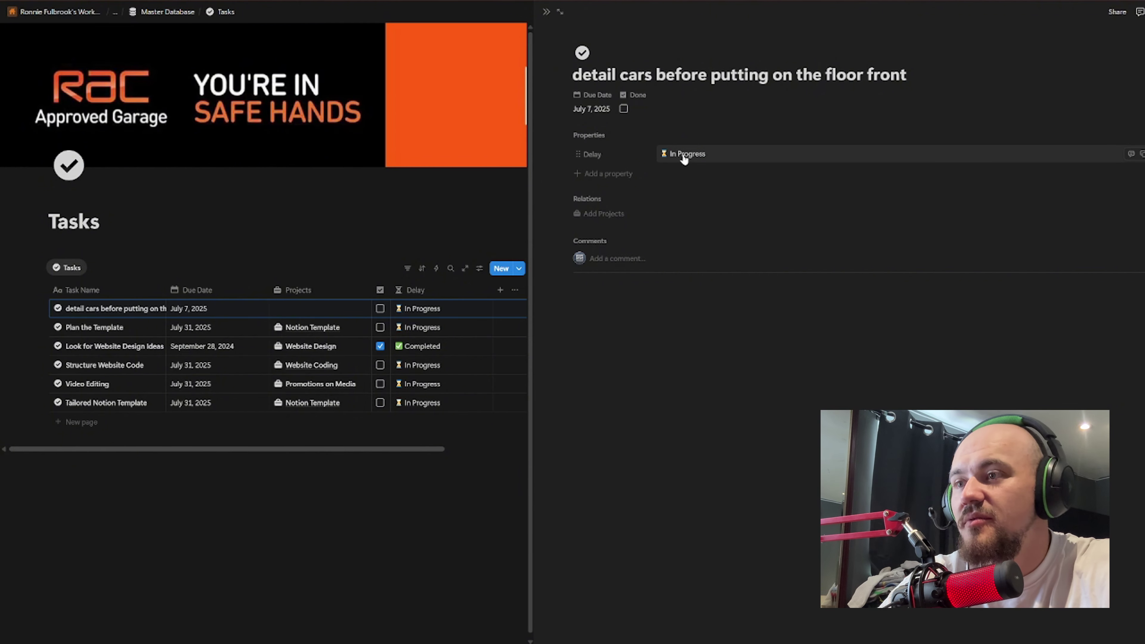
pyautogui.click(432, 309)
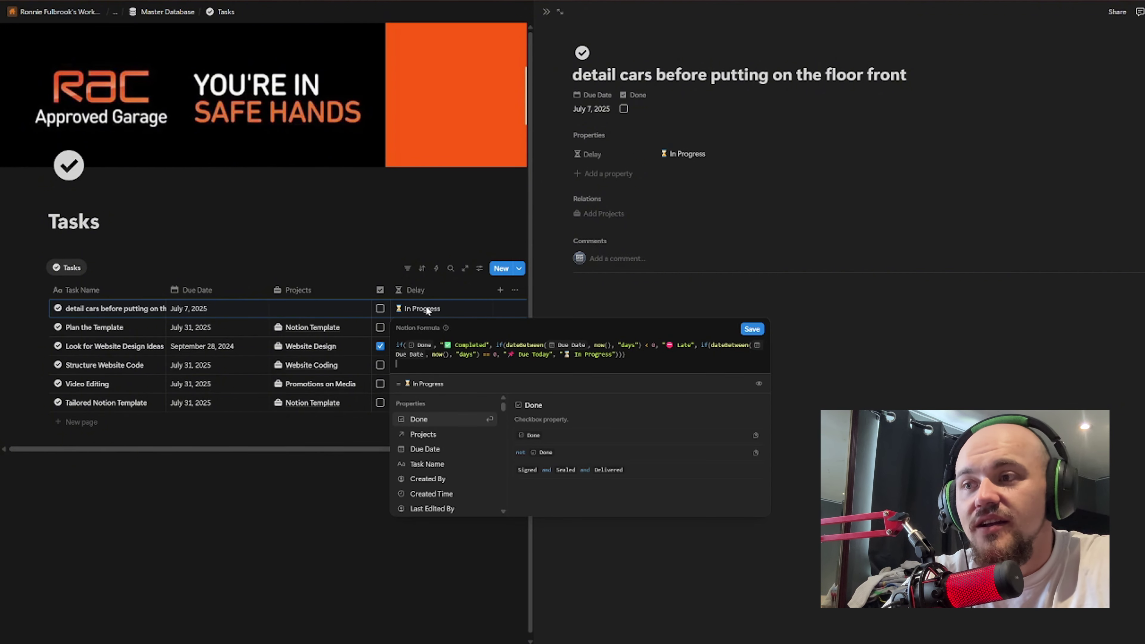
pyautogui.click(388, 237)
pyautogui.click(388, 237)
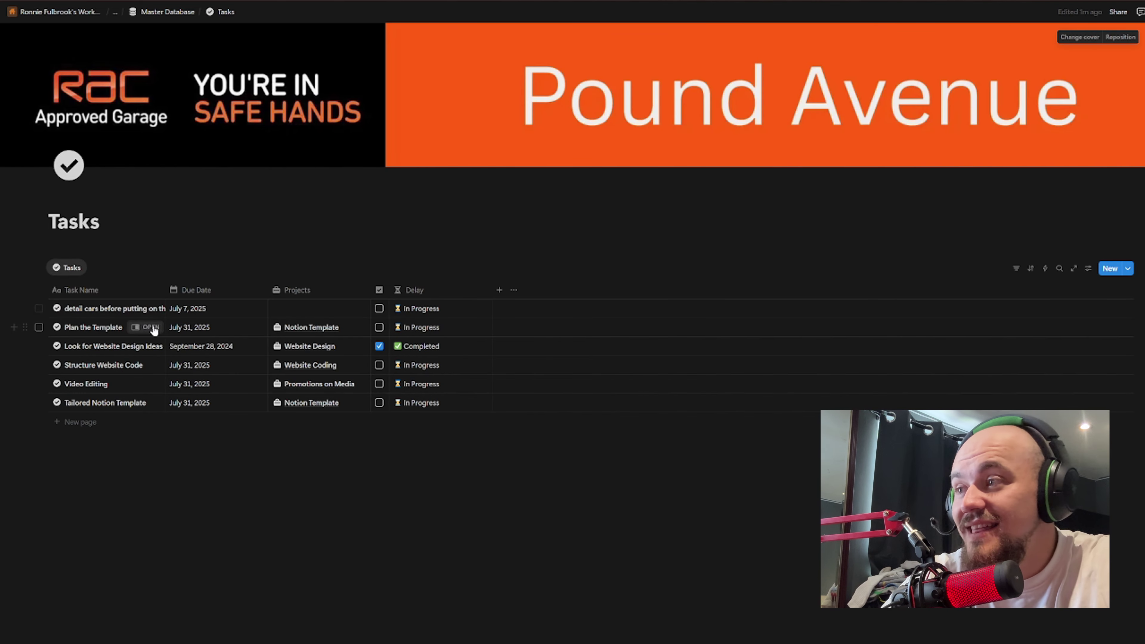
# Step: Link the new task to Daves new car, toggle Done on and off, and untick Look for Website Design Ideas
pyautogui.click(321, 311)
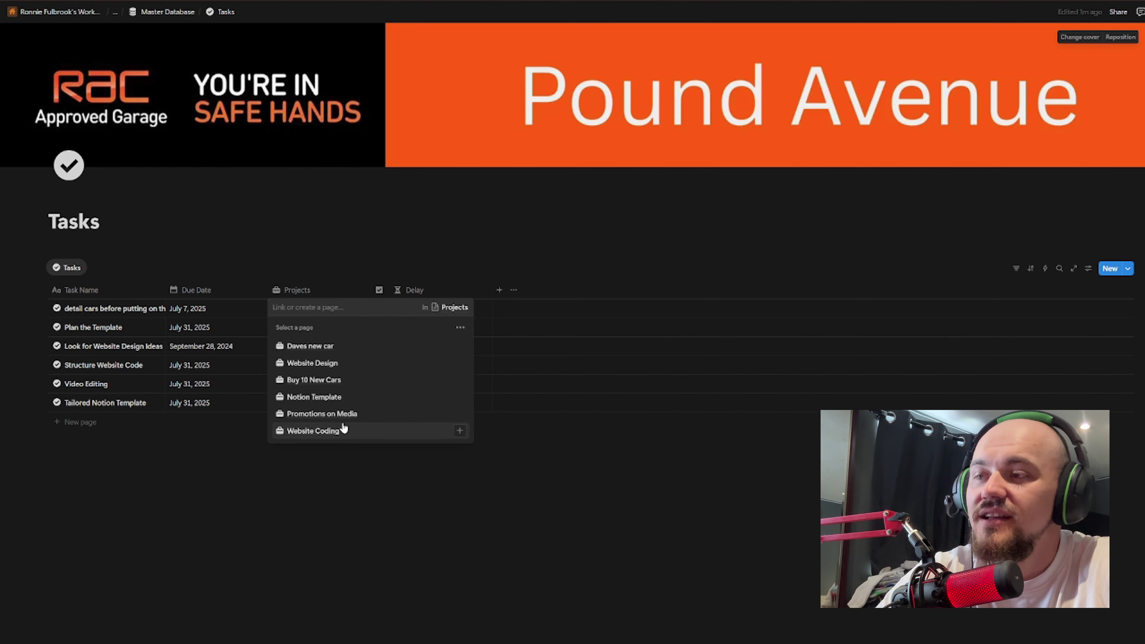
pyautogui.click(326, 352)
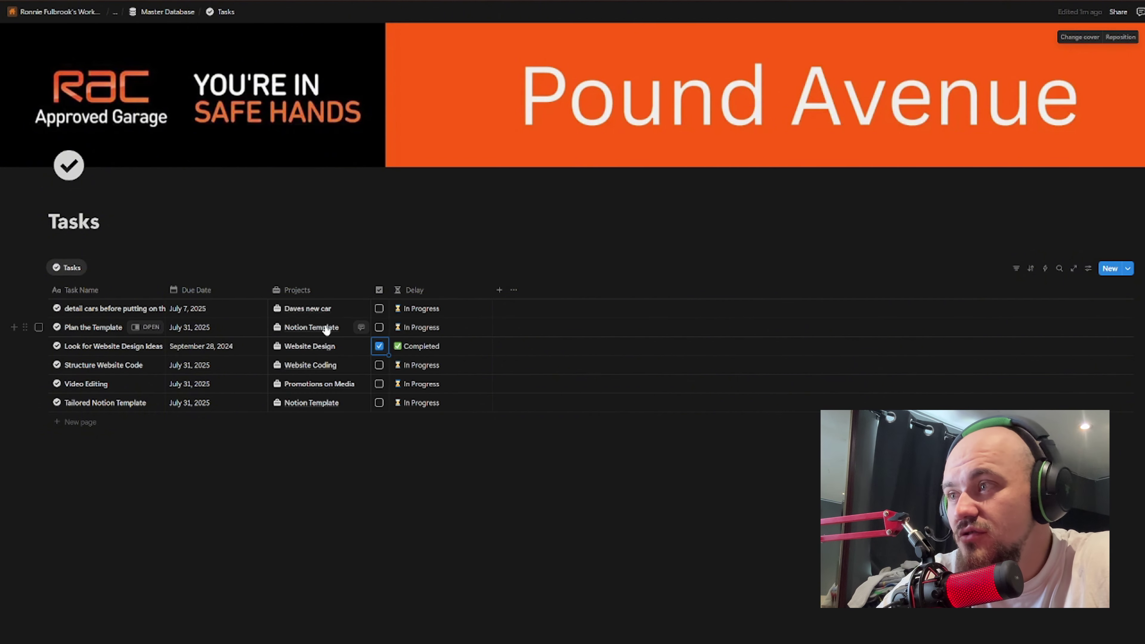
pyautogui.click(380, 309)
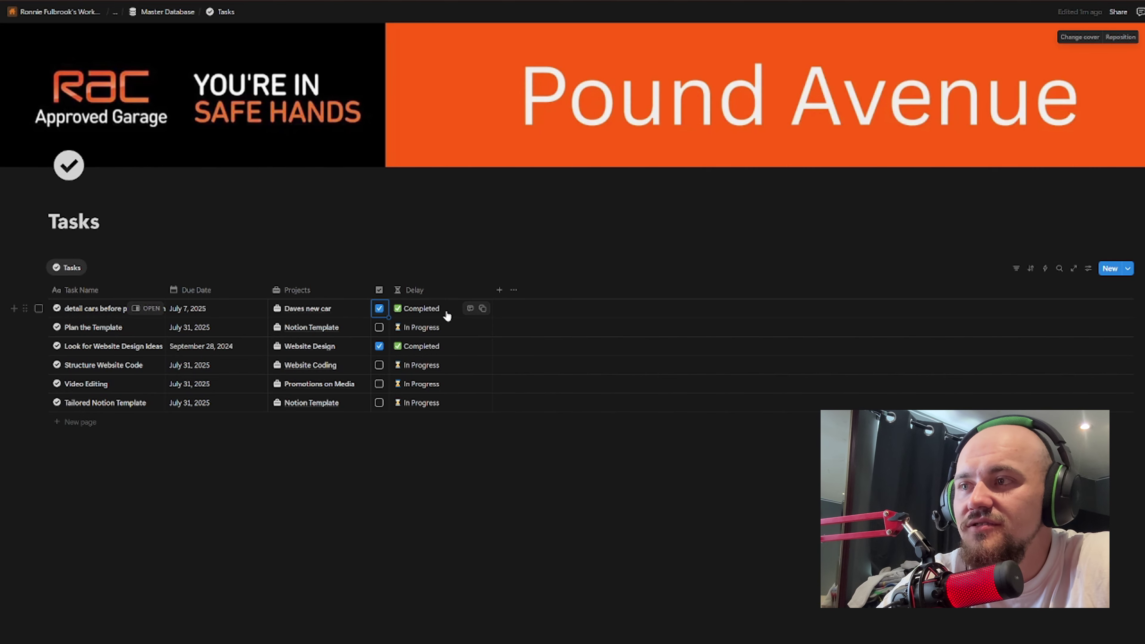
pyautogui.click(379, 309)
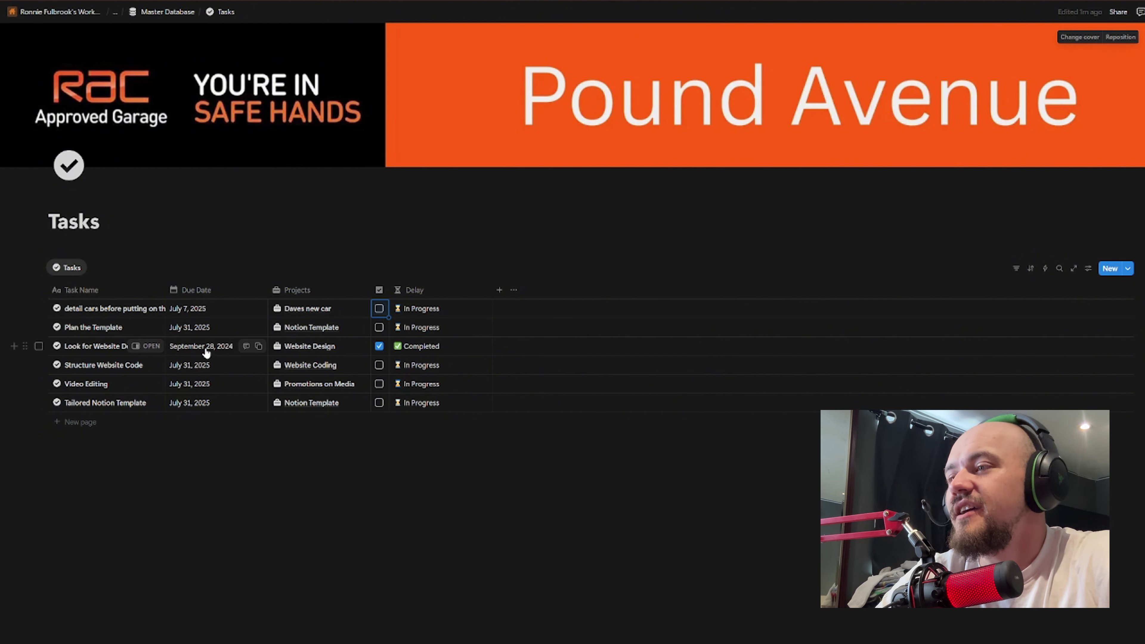
pyautogui.click(379, 346)
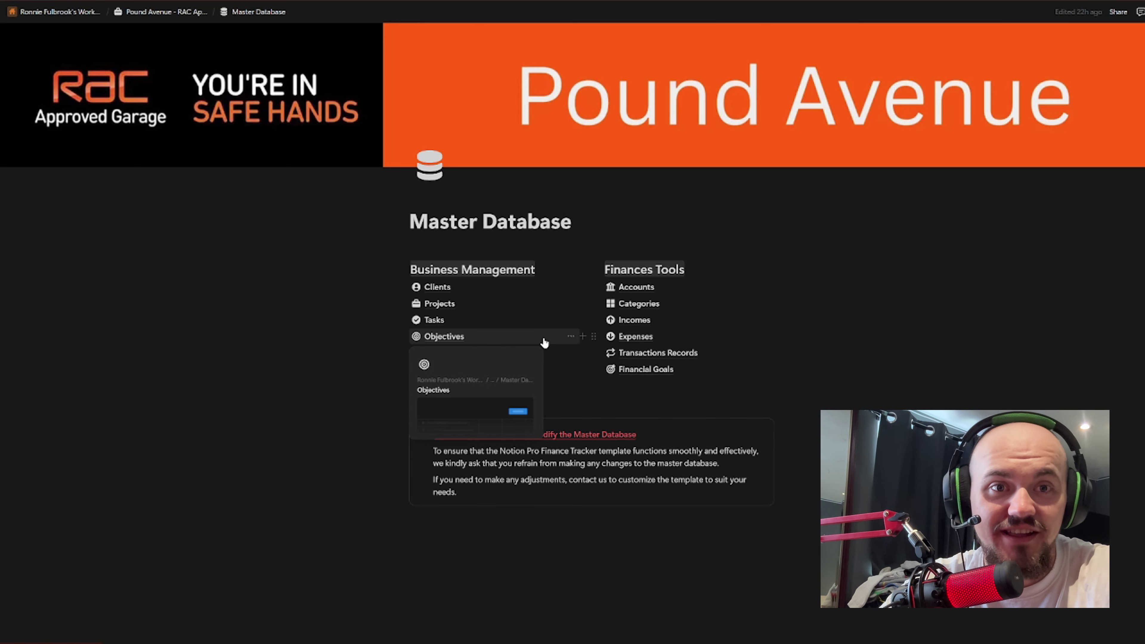
# Step: Open the Milestones database, scroll across its columns, and select row 3's Target value 12
pyautogui.moveTo(451, 354)
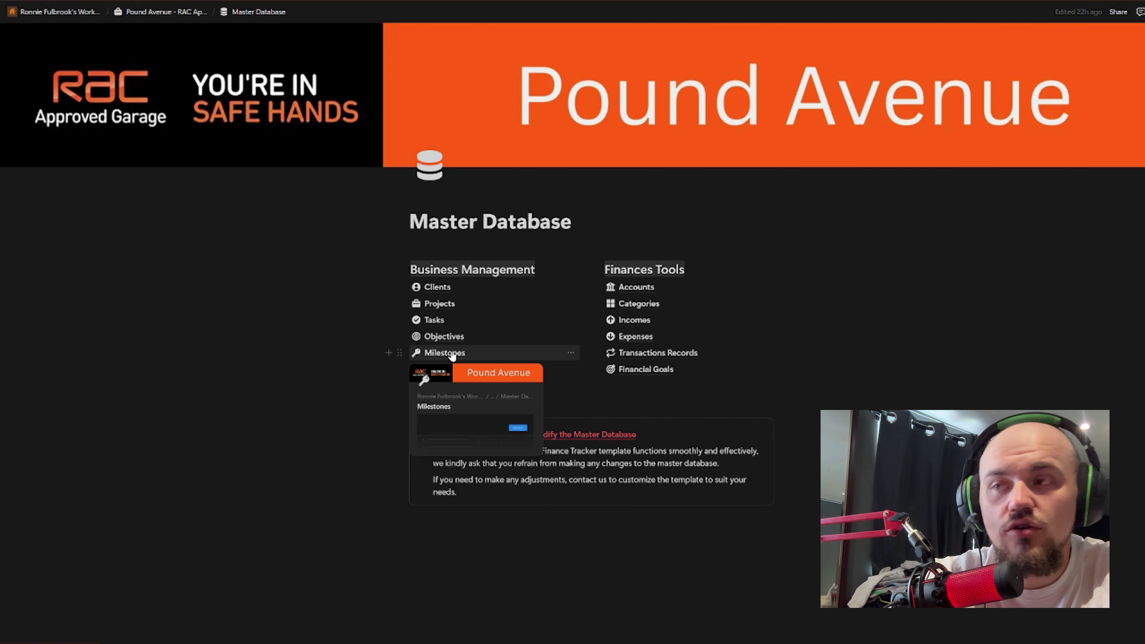
pyautogui.click(452, 355)
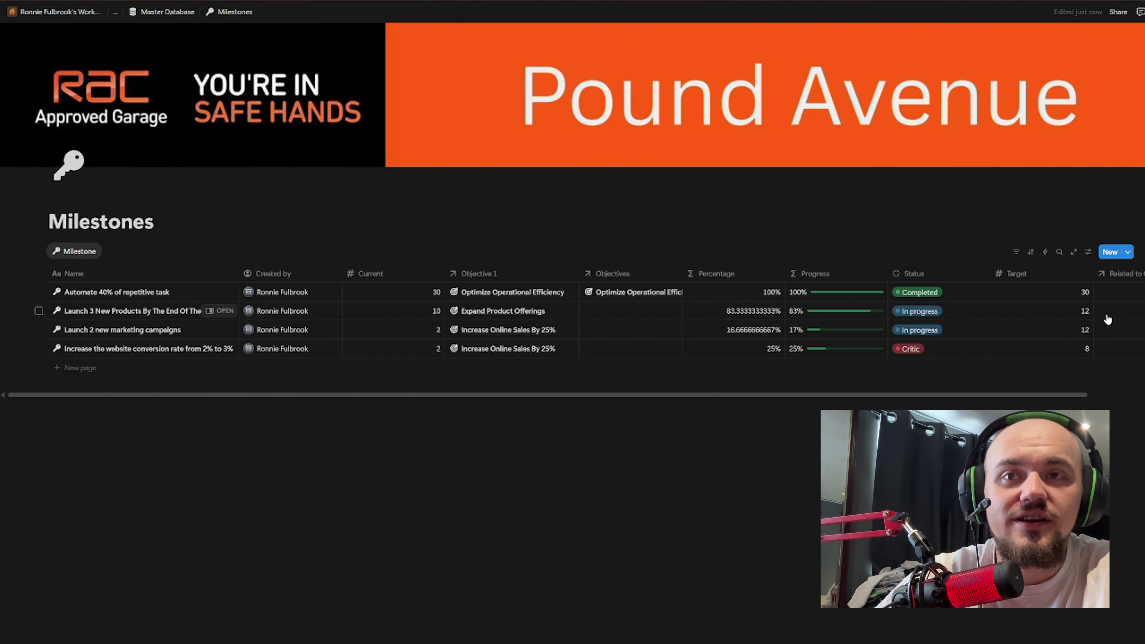
pyautogui.moveTo(979, 397); pyautogui.dragTo(291, 340)
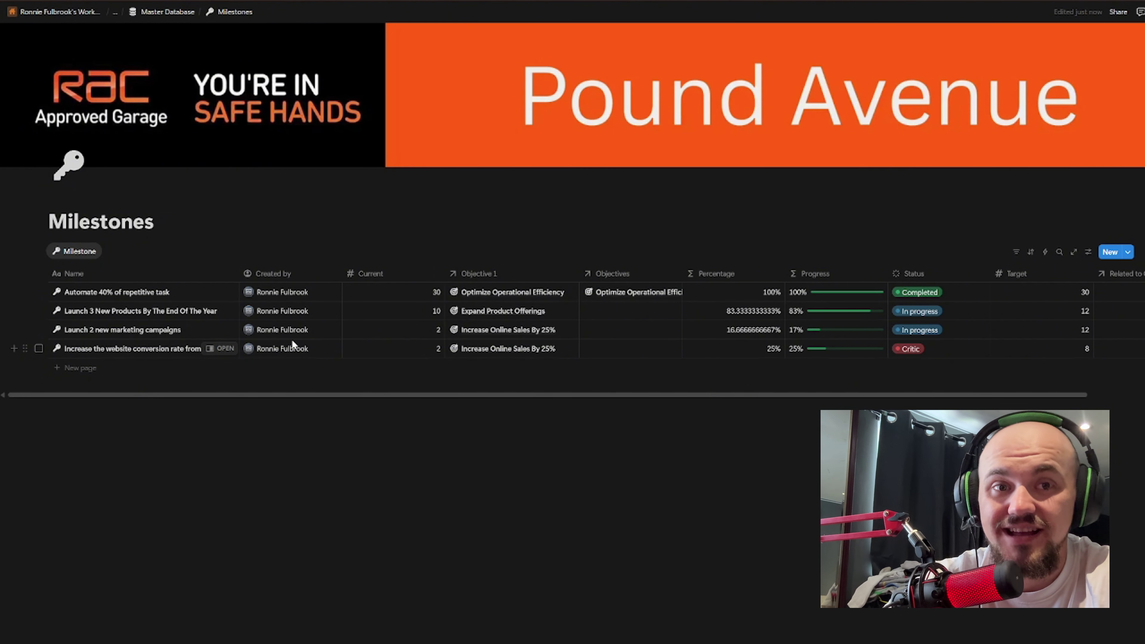
pyautogui.click(1077, 316)
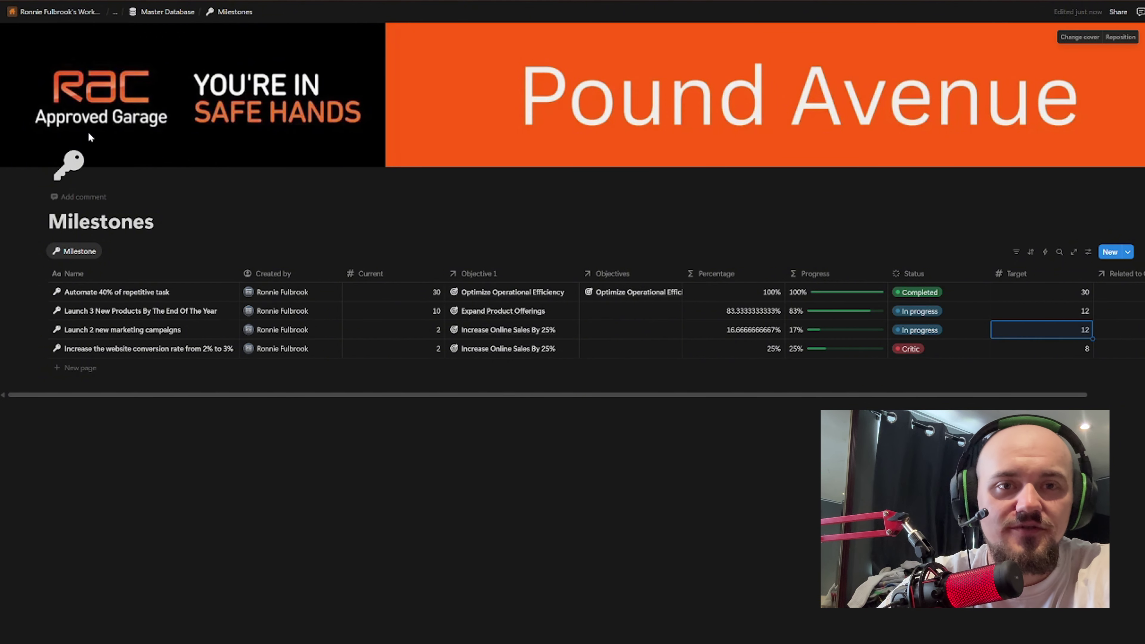
# Step: Add a new milestone titled 'Hit 10k sales per day' with Current 7500
pyautogui.click(1110, 252)
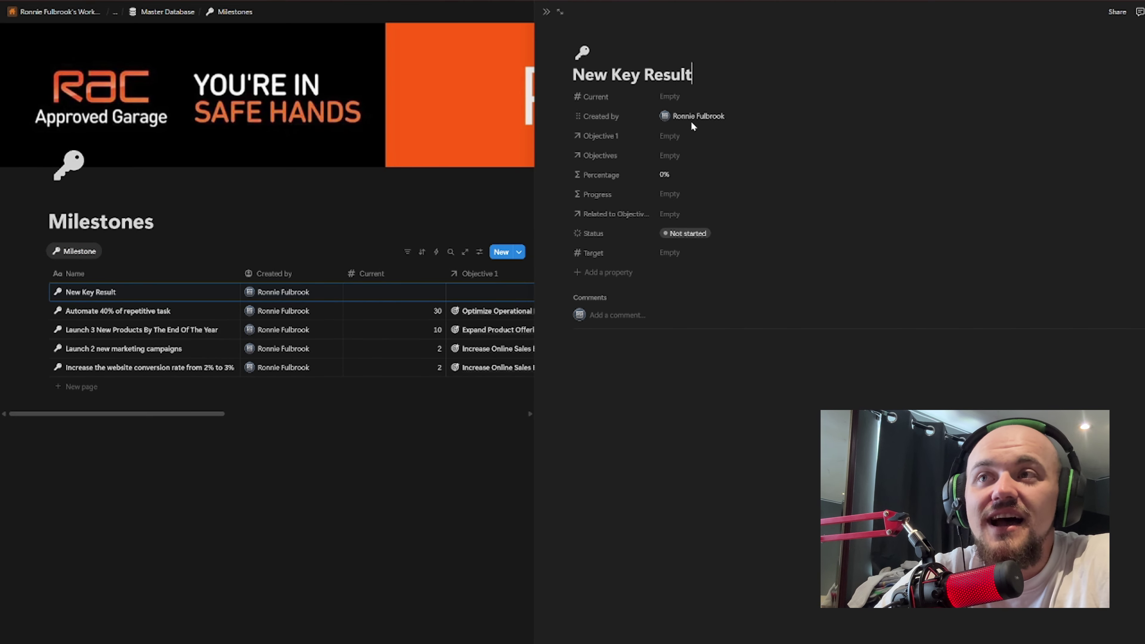
pyautogui.hotkey('ctrl', 'shift', 'Left')
pyautogui.hotkey('ctrl', 'shift', 'Left')
pyautogui.hotkey('ctrl', 'shift', 'Left')
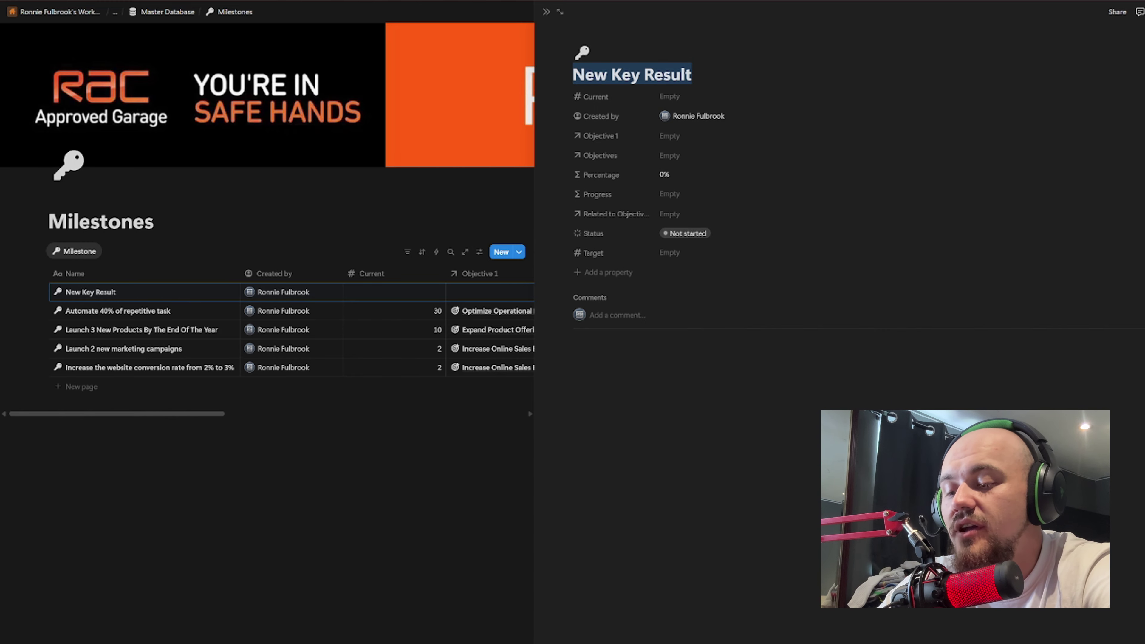
pyautogui.write('Hit 10k ')
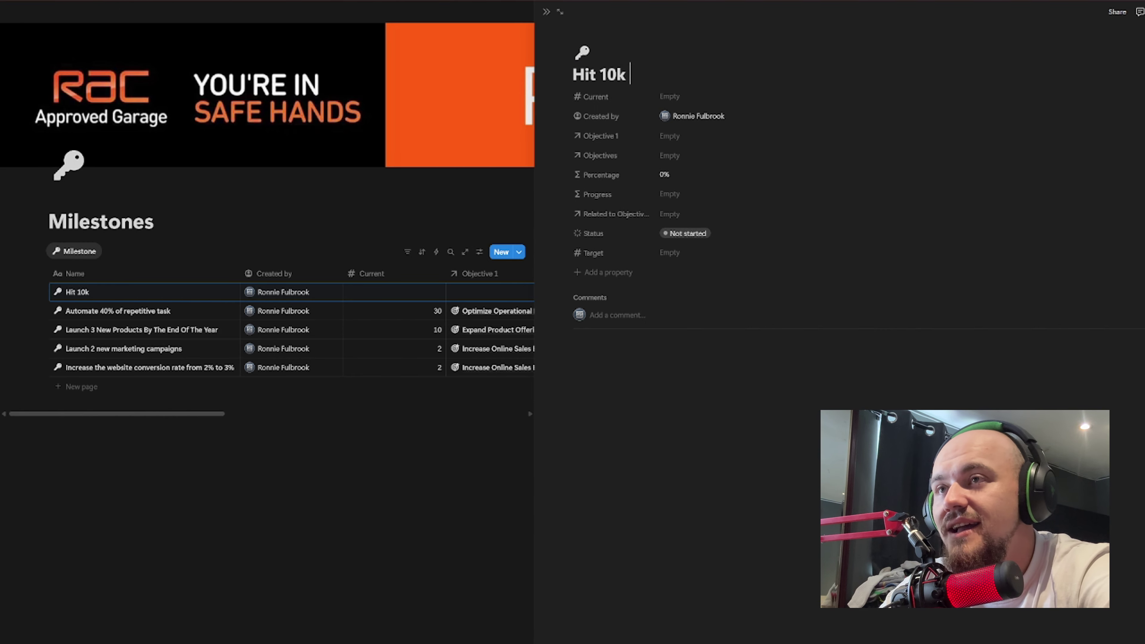
pyautogui.write('d')
pyautogui.press('BackSpace')
pyautogui.write('sales')
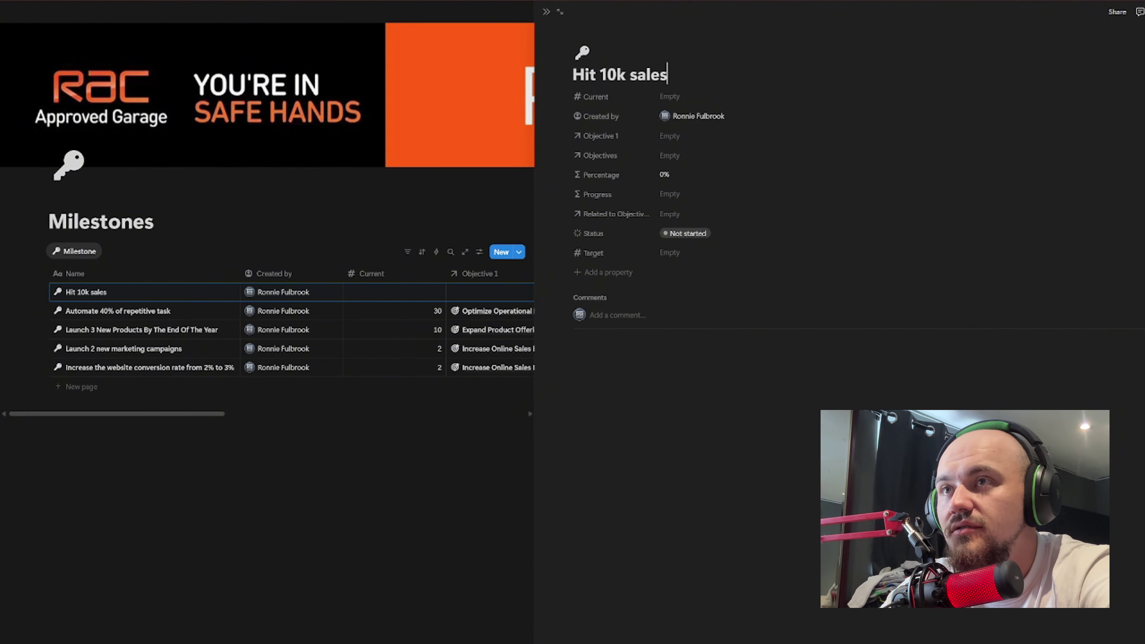
pyautogui.write(' per day')
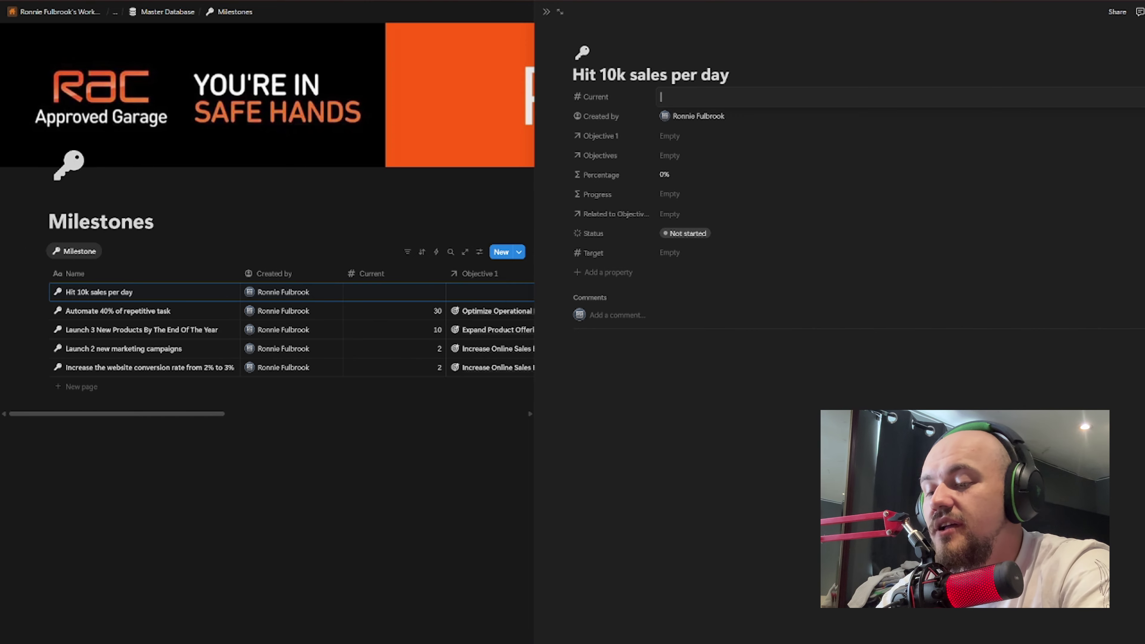
pyautogui.write('500')
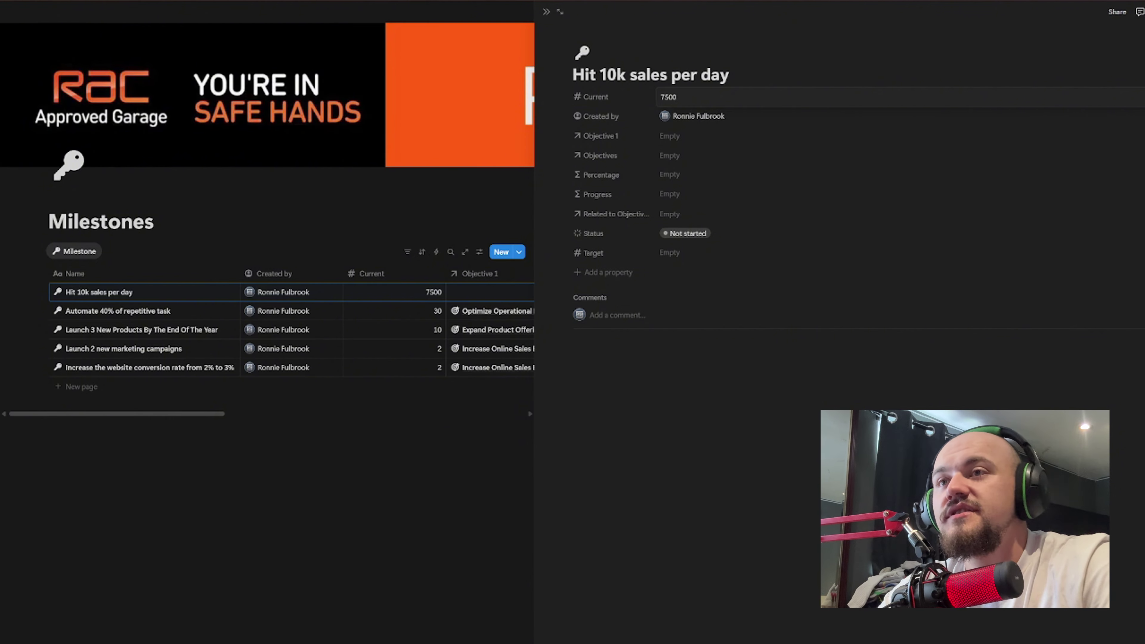
# Step: Link Objective 1 to Increase Online Sales By 25%, then rename that objective to 10%
pyautogui.click(694, 135)
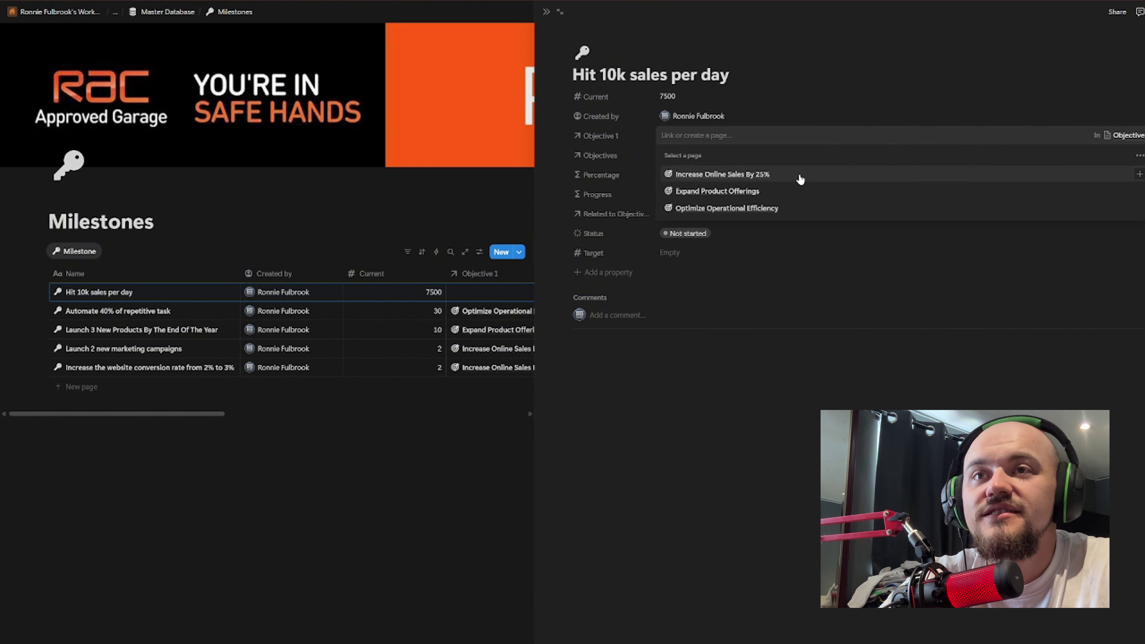
pyautogui.click(1139, 177)
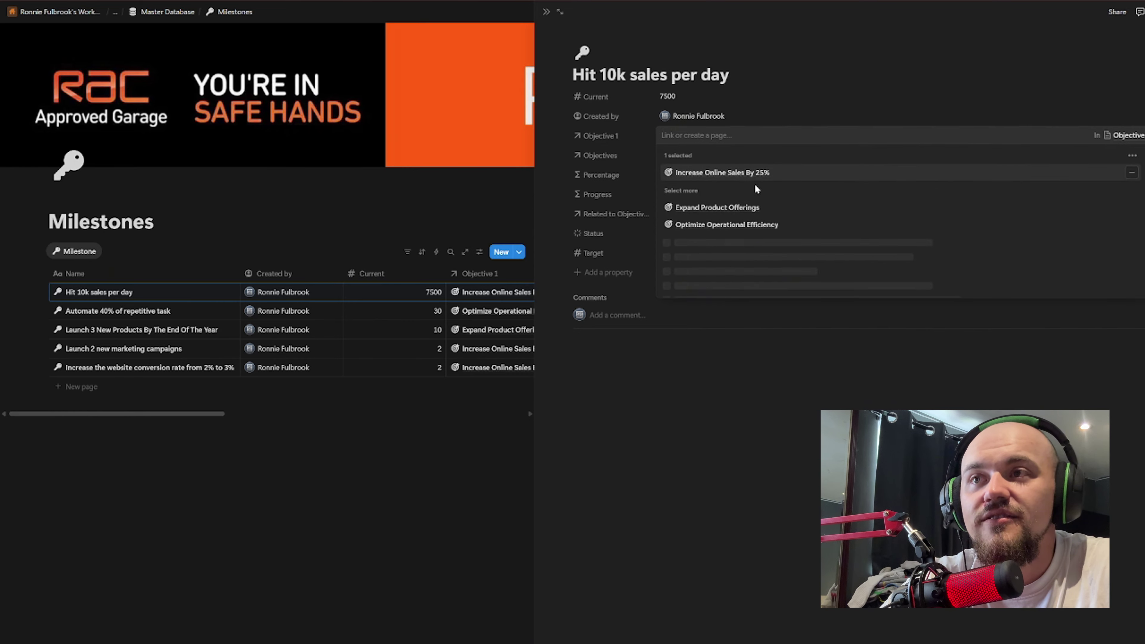
pyautogui.click(772, 173)
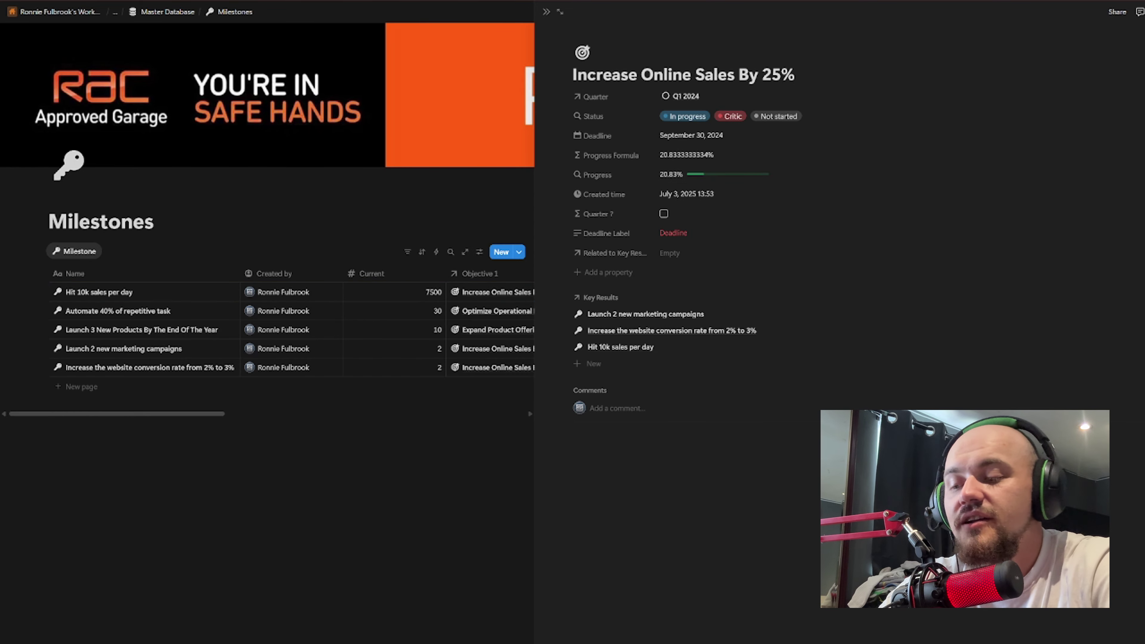
pyautogui.press('BackSpace')
pyautogui.press('BackSpace')
pyautogui.write('10')
pyautogui.press('Escape')
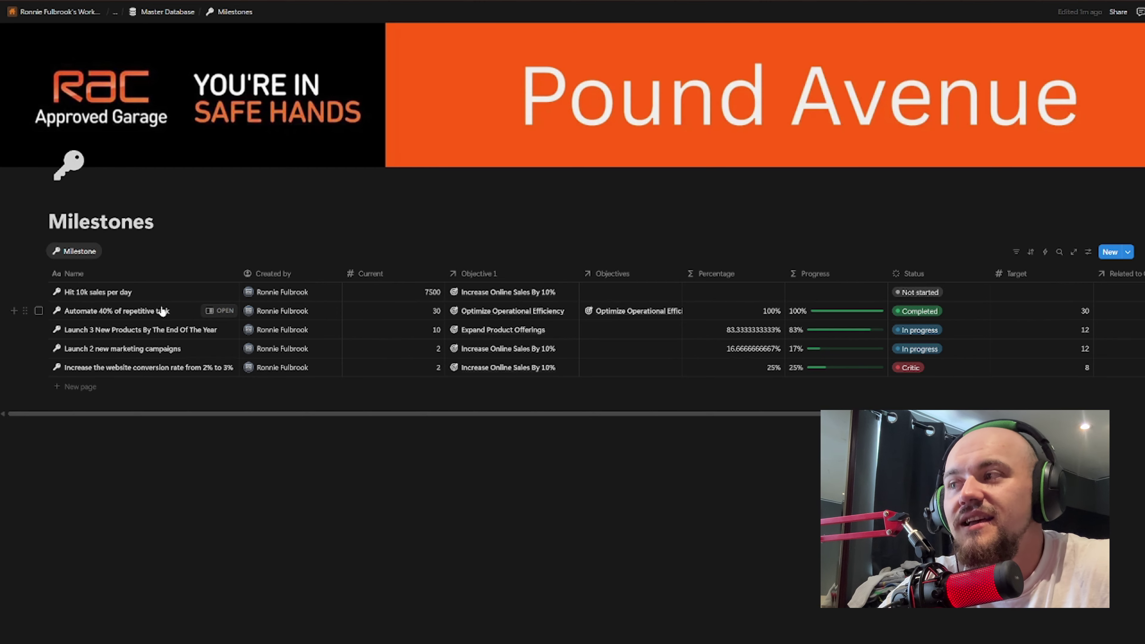
# Step: Link the milestone's Objectives to Increase Online Sales By 10%
pyautogui.click(641, 297)
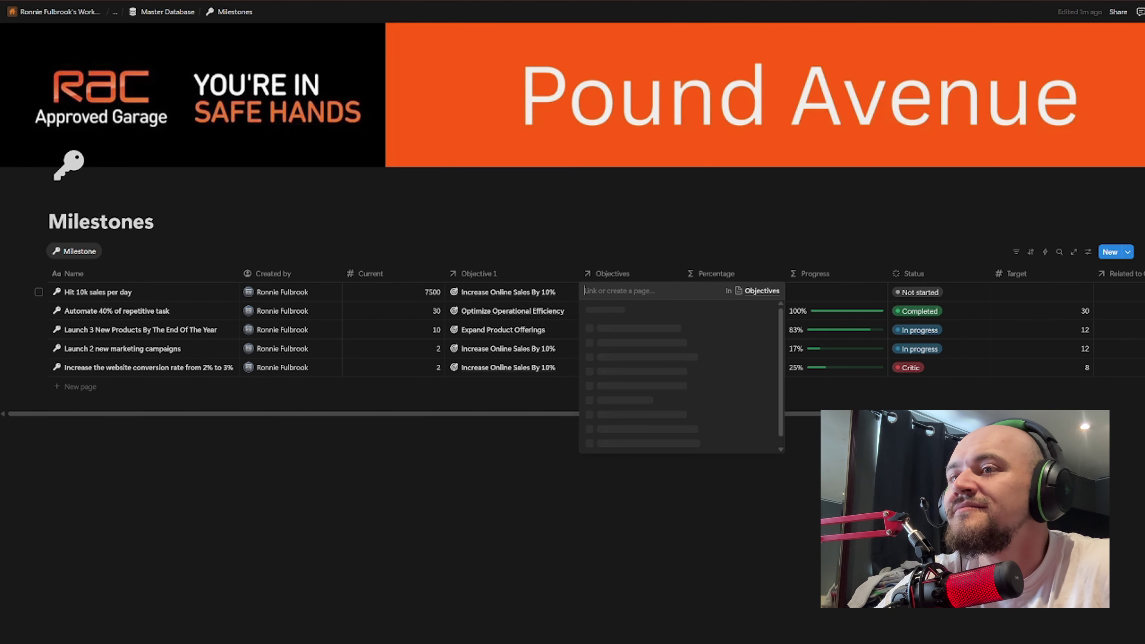
pyautogui.click(665, 331)
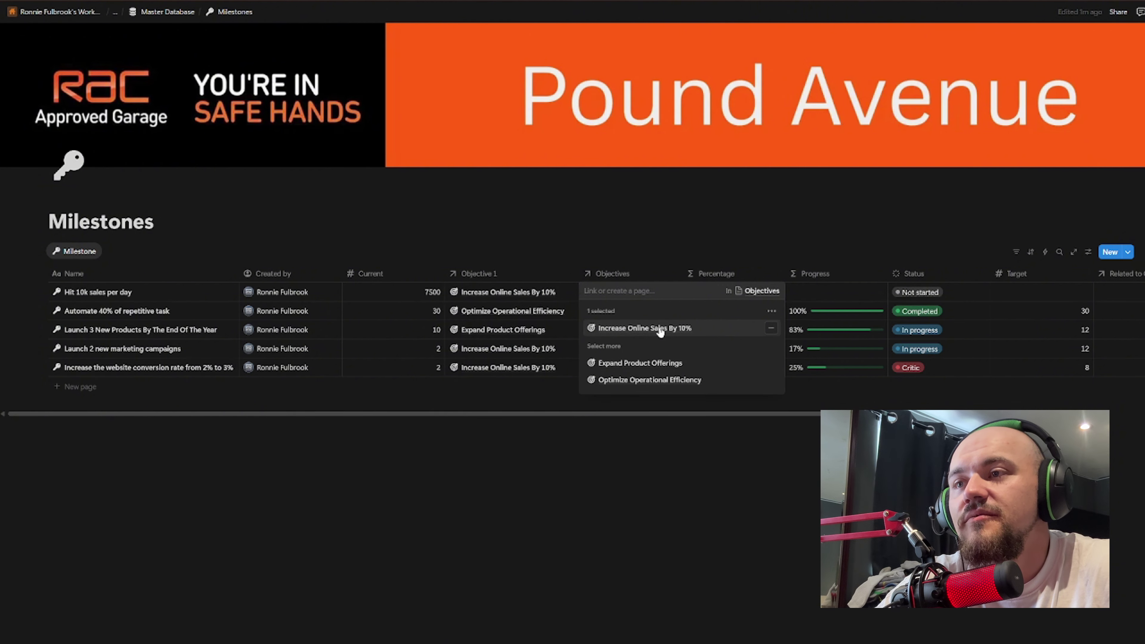
pyautogui.press('Escape')
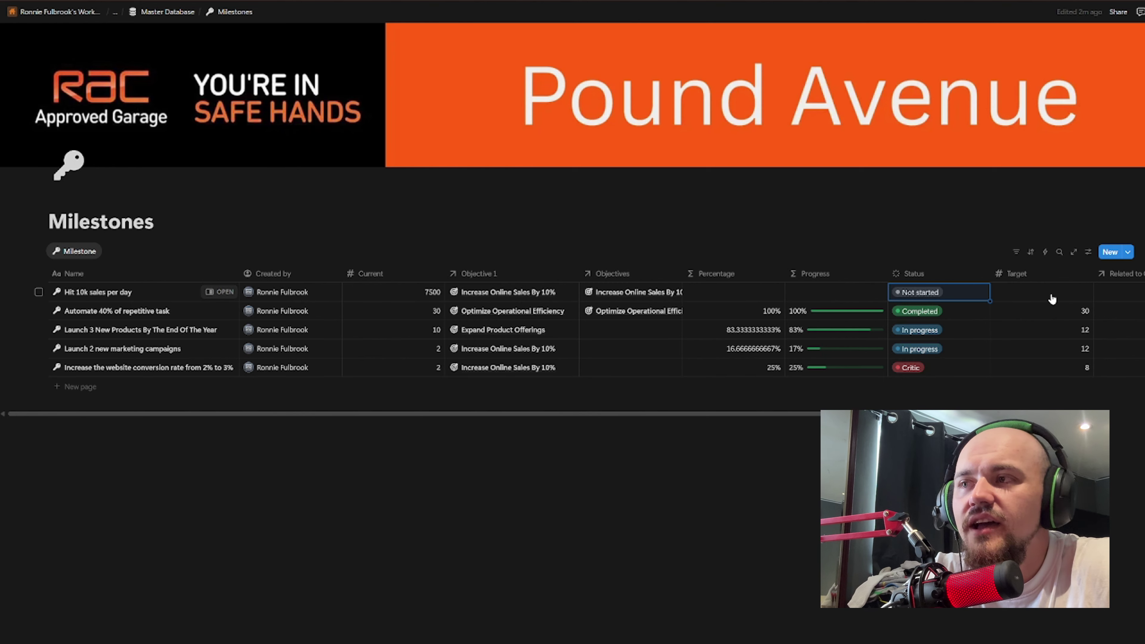
pyautogui.click(1032, 271)
pyautogui.press('Escape')
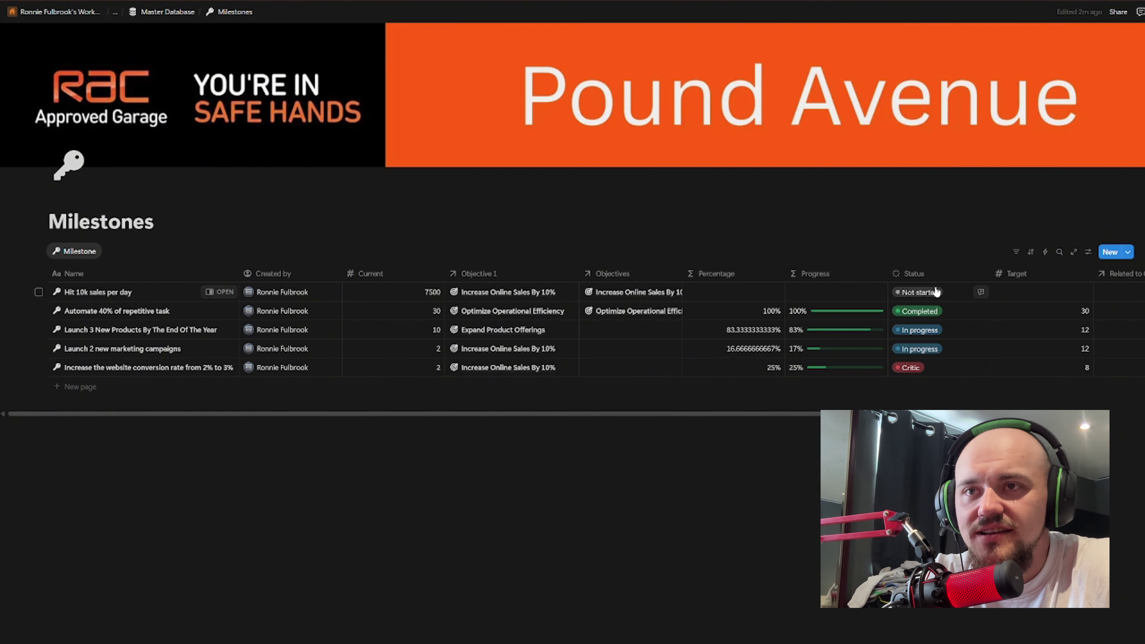
# Step: Set the milestone's Status to In progress and its Target to 10000
pyautogui.click(938, 293)
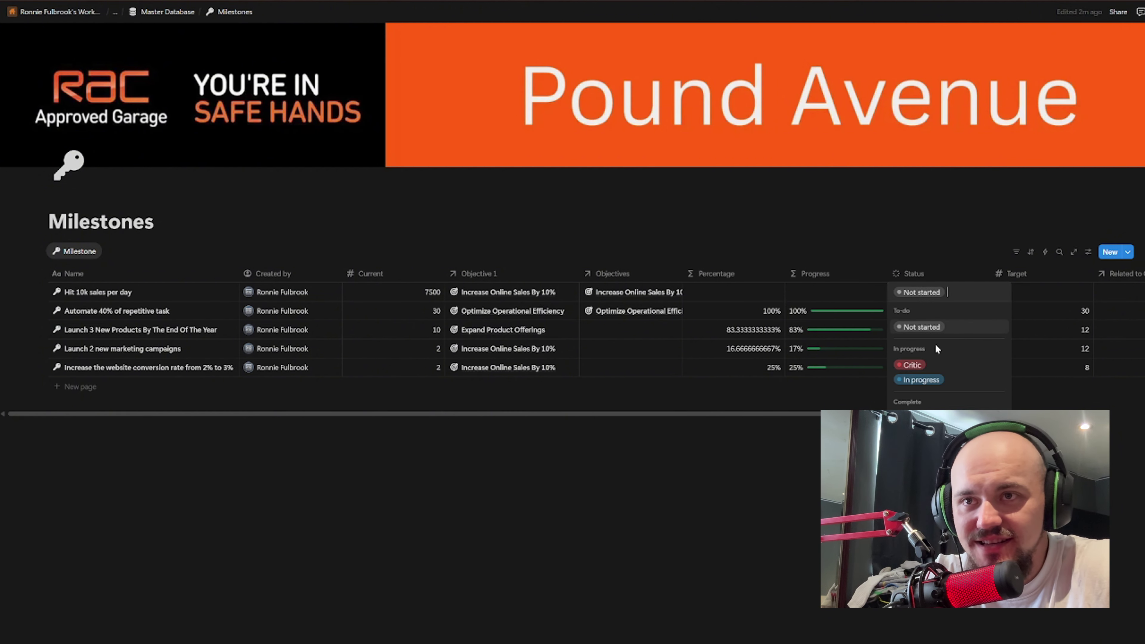
pyautogui.click(922, 380)
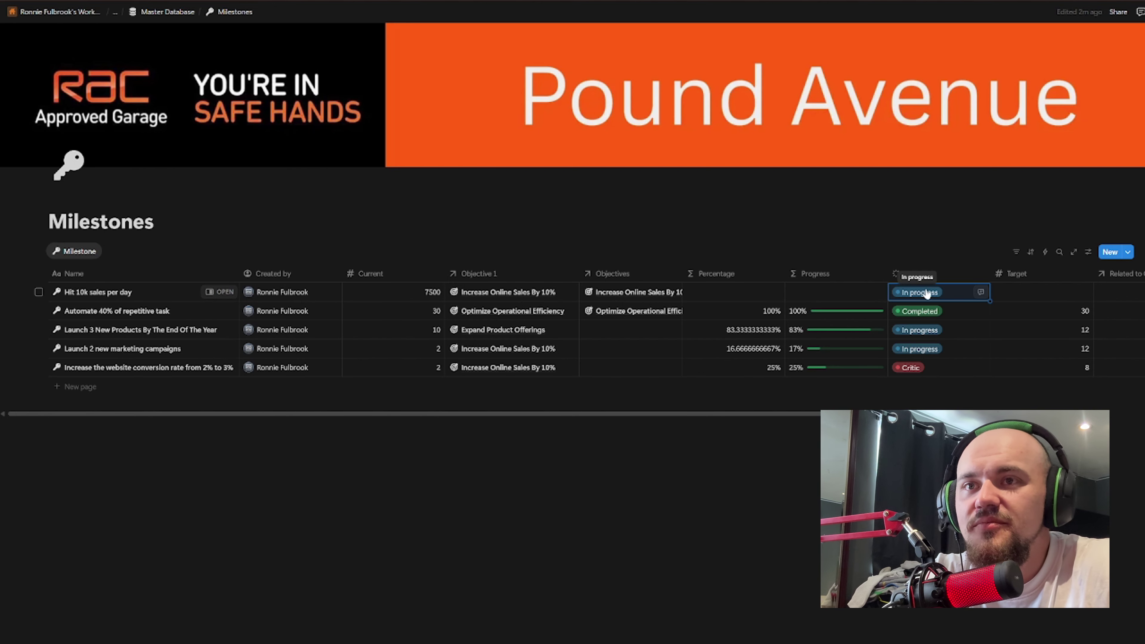
pyautogui.click(1031, 294)
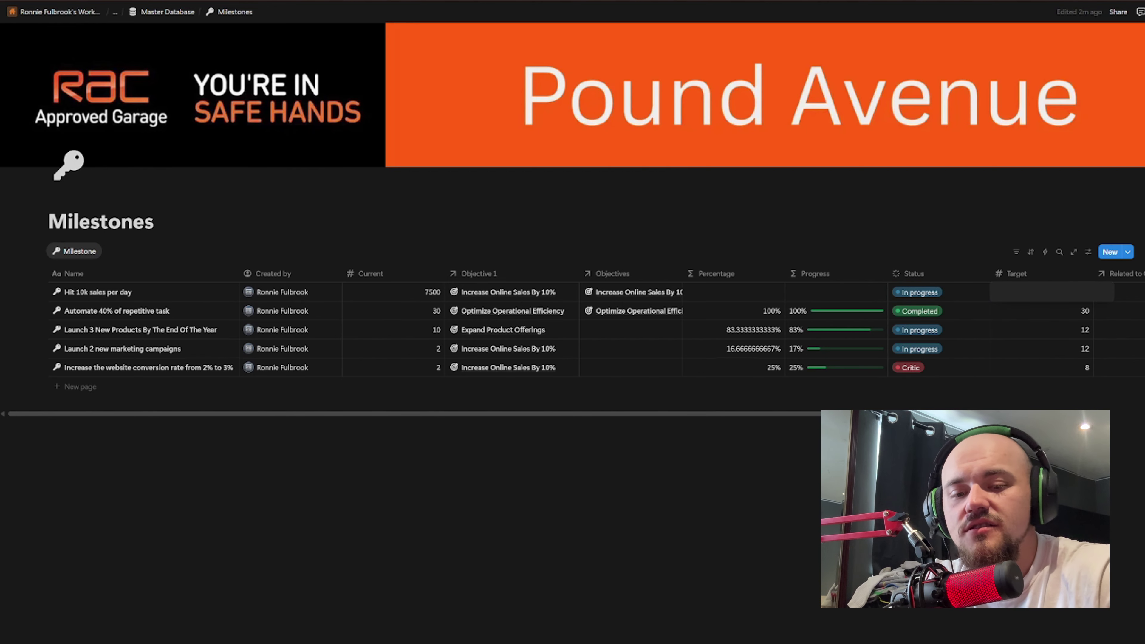
pyautogui.write('1000')
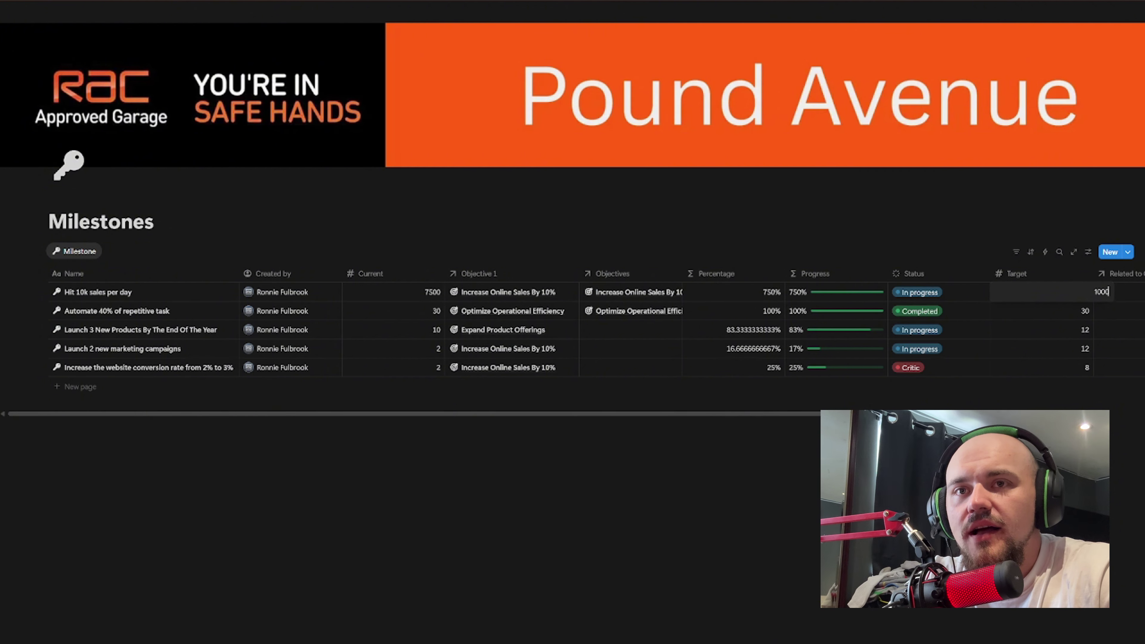
pyautogui.write('0')
pyautogui.press('Return')
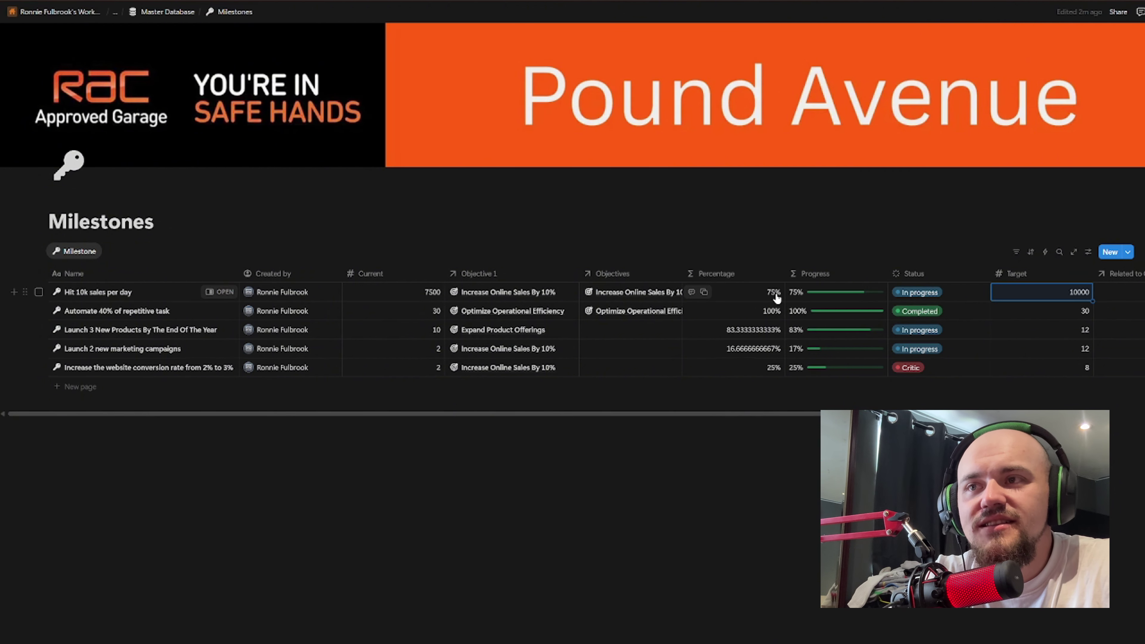
pyautogui.click(494, 416)
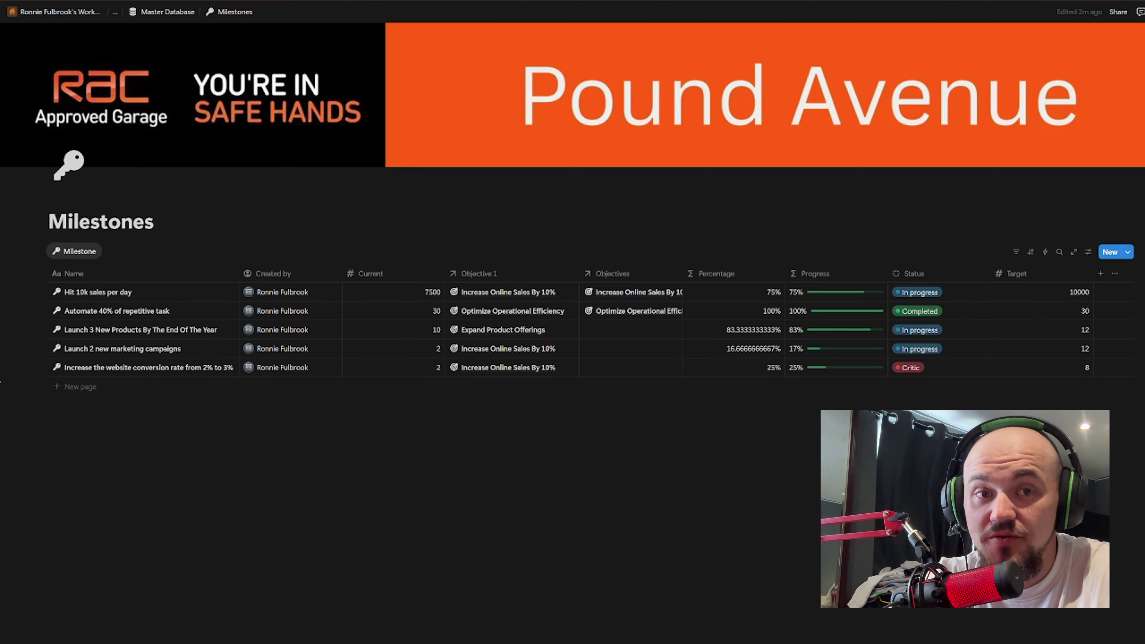
# Step: Return to Master Database, open Resources, and delete the stray blank row
pyautogui.hotkey('ctrl', '[')
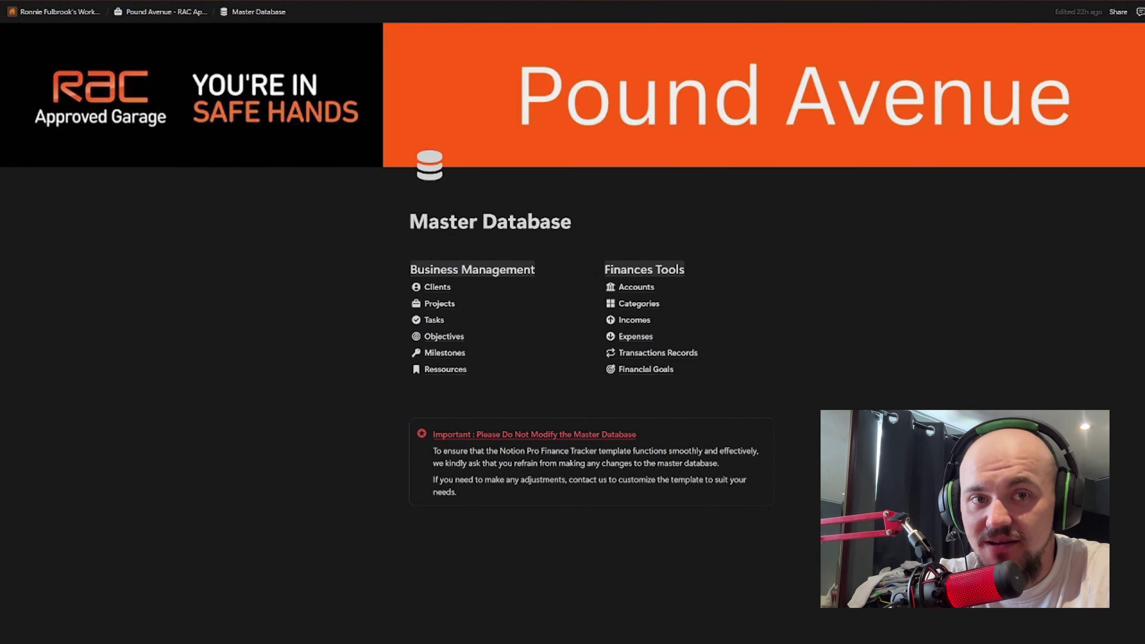
pyautogui.click(440, 369)
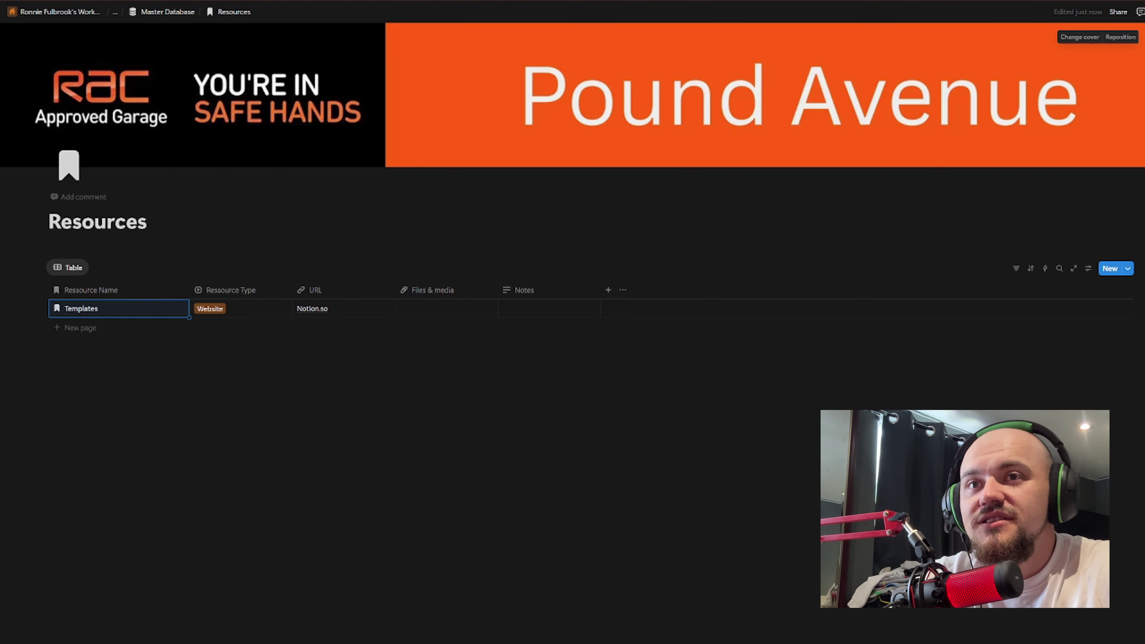
pyautogui.click(1109, 269)
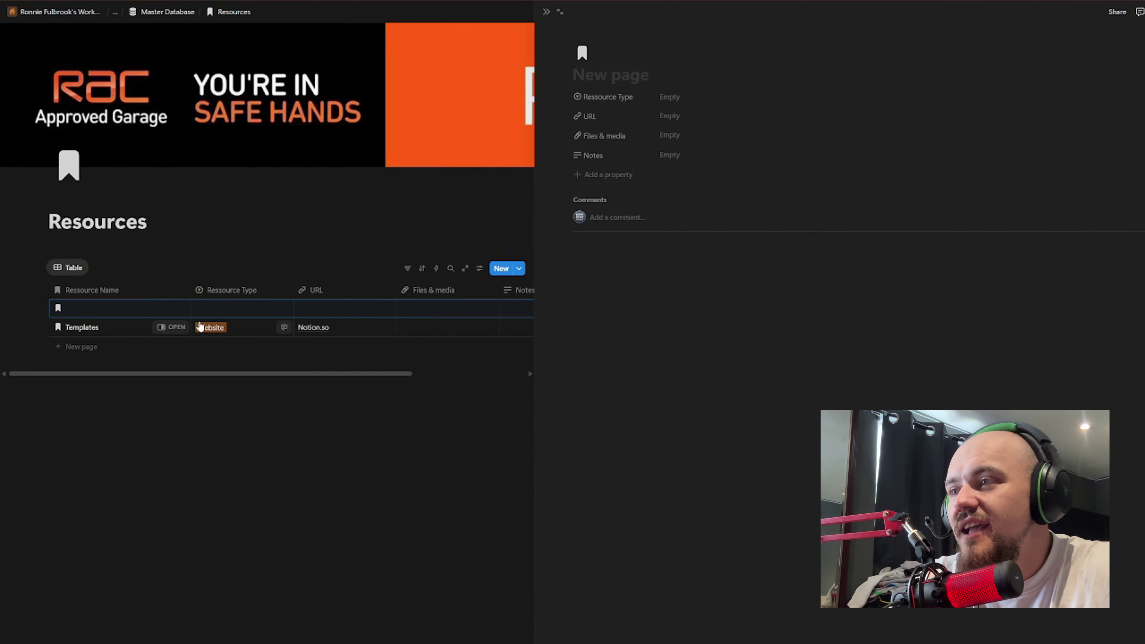
pyautogui.click(547, 12)
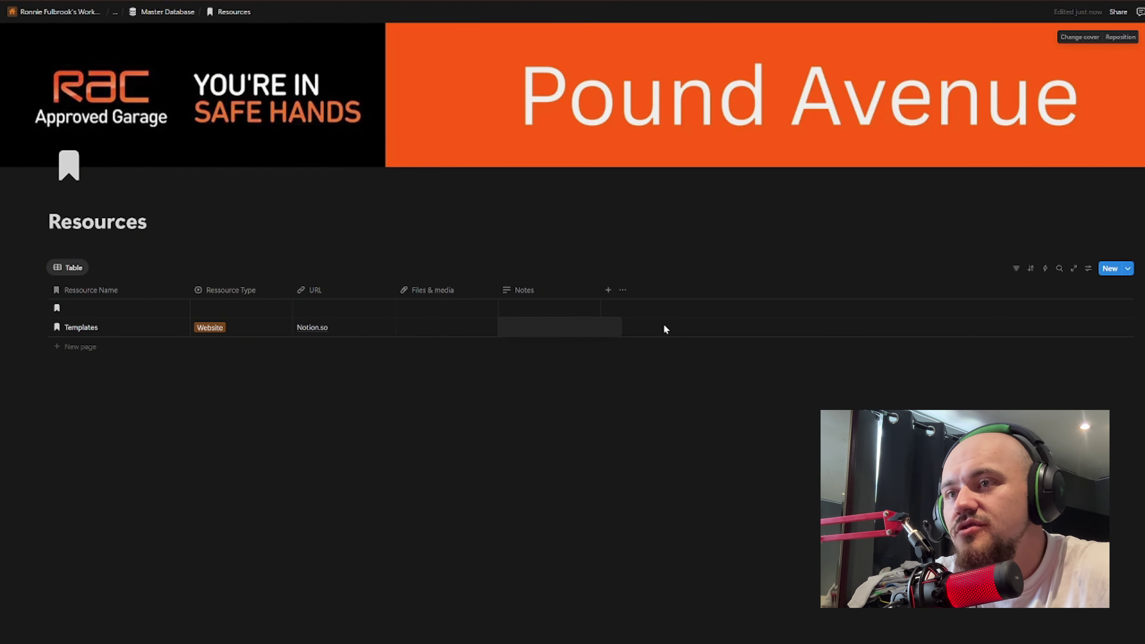
pyautogui.click(90, 308)
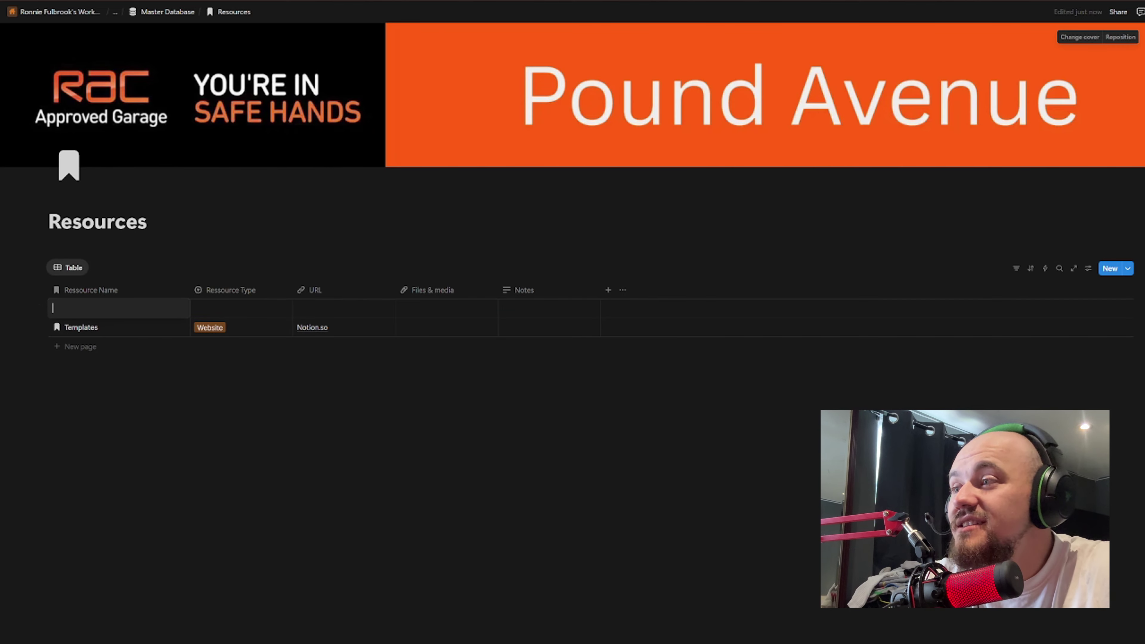
pyautogui.rightClick(186, 311)
pyautogui.press('Escape')
pyautogui.press('Escape')
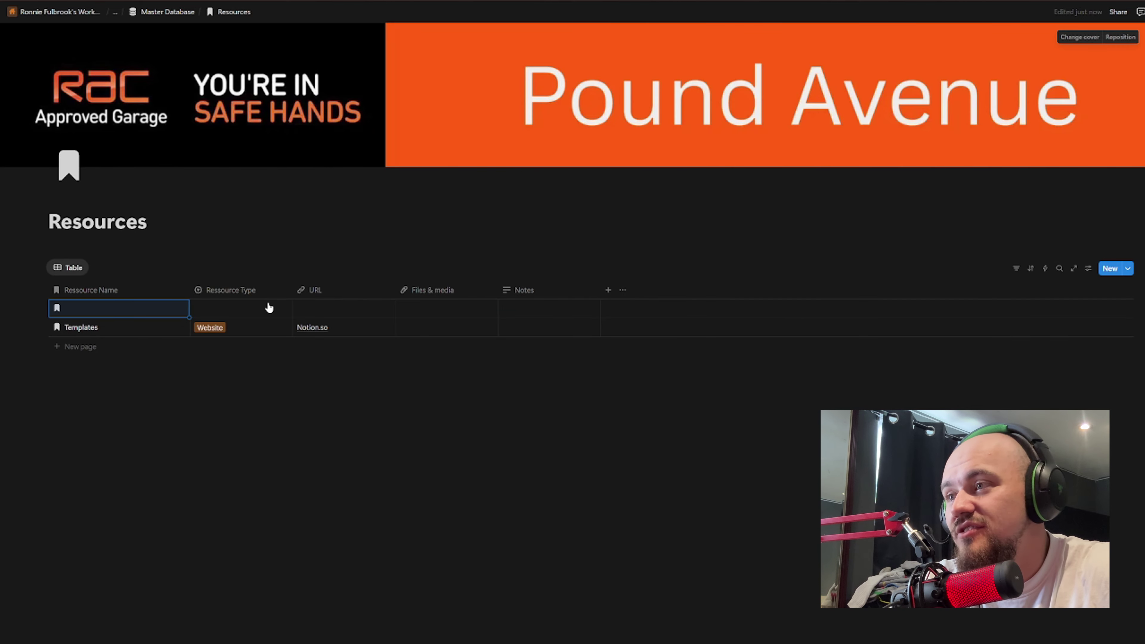
pyautogui.rightClick(269, 307)
pyautogui.press('Delete')
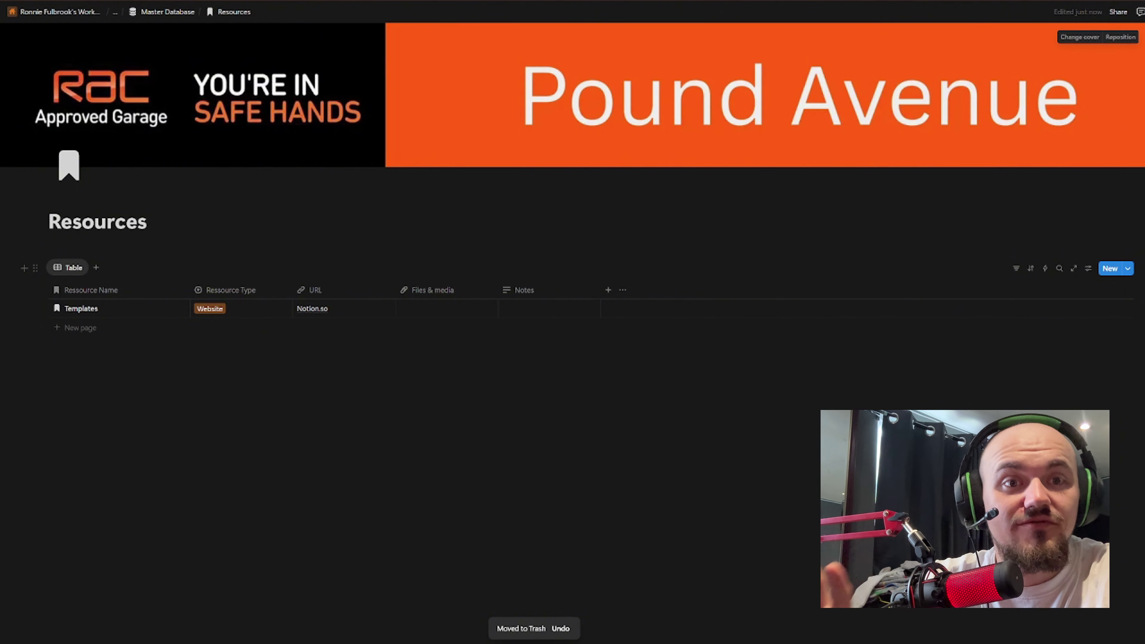
# Step: Upload the orange Pound Avenue banner image into the Templates entry's Files & media
pyautogui.click(402, 307)
pyautogui.click(462, 311)
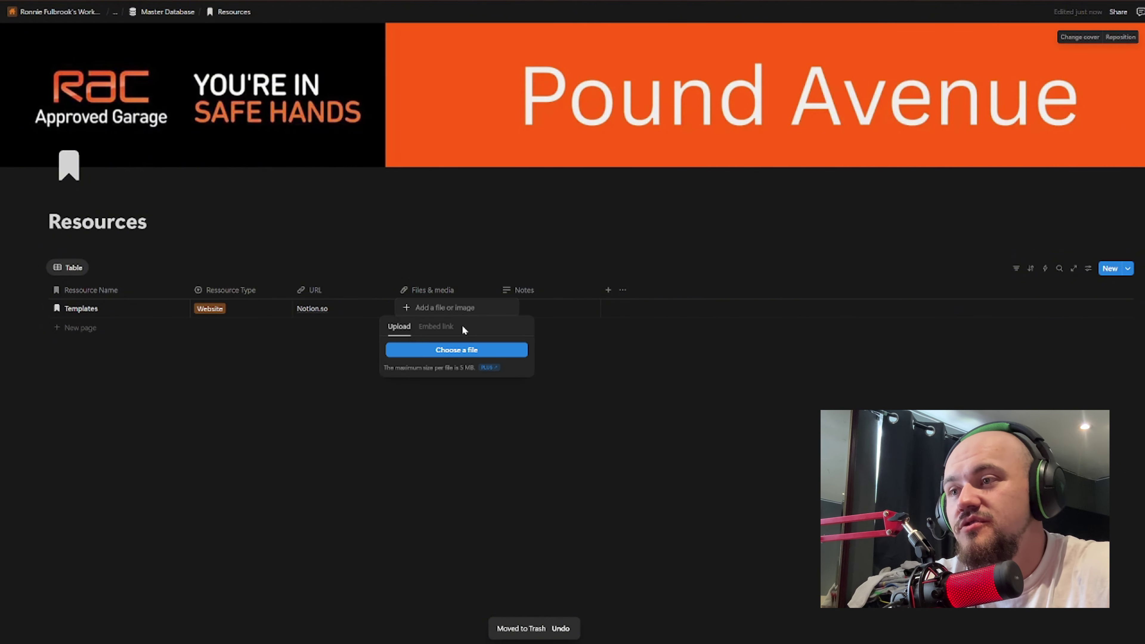
pyautogui.click(429, 294)
pyautogui.click(453, 311)
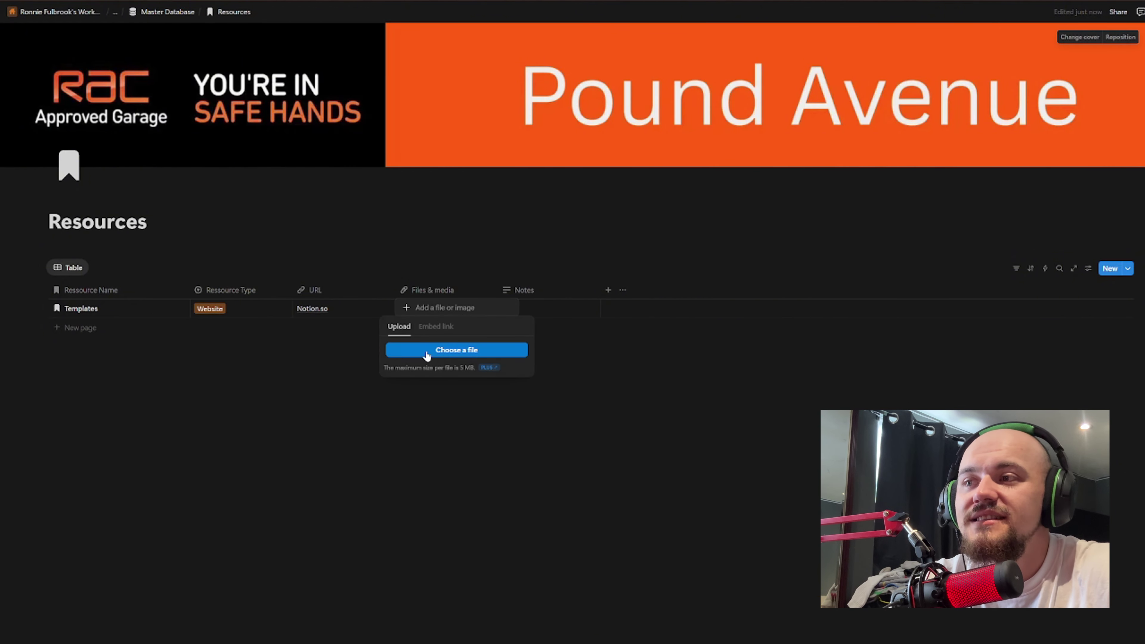
pyautogui.click(42, 33)
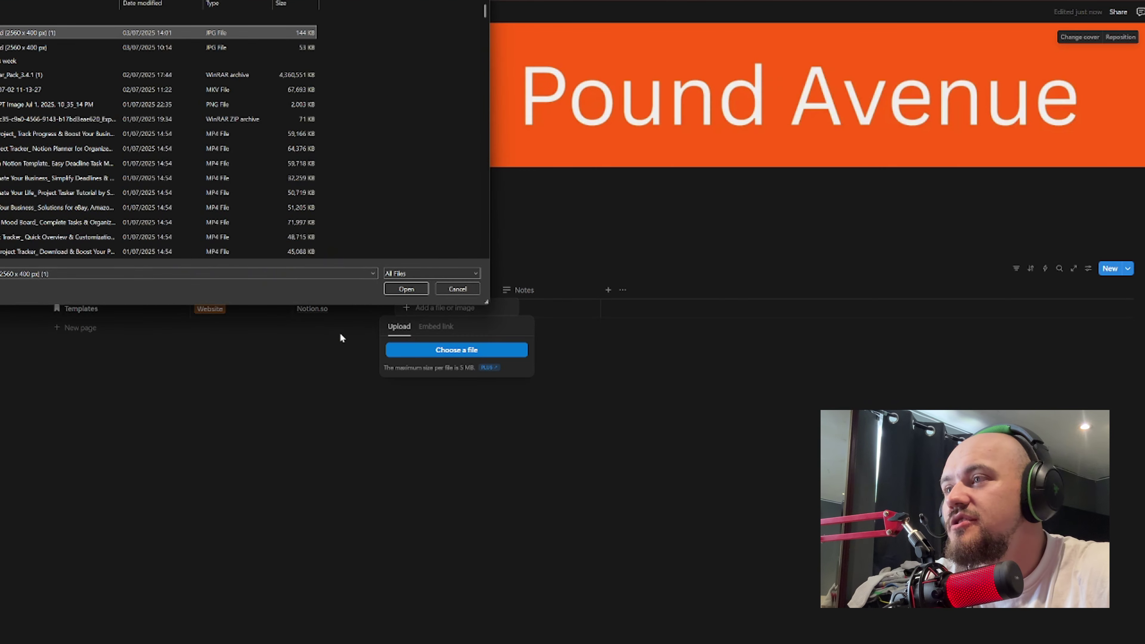
pyautogui.click(396, 291)
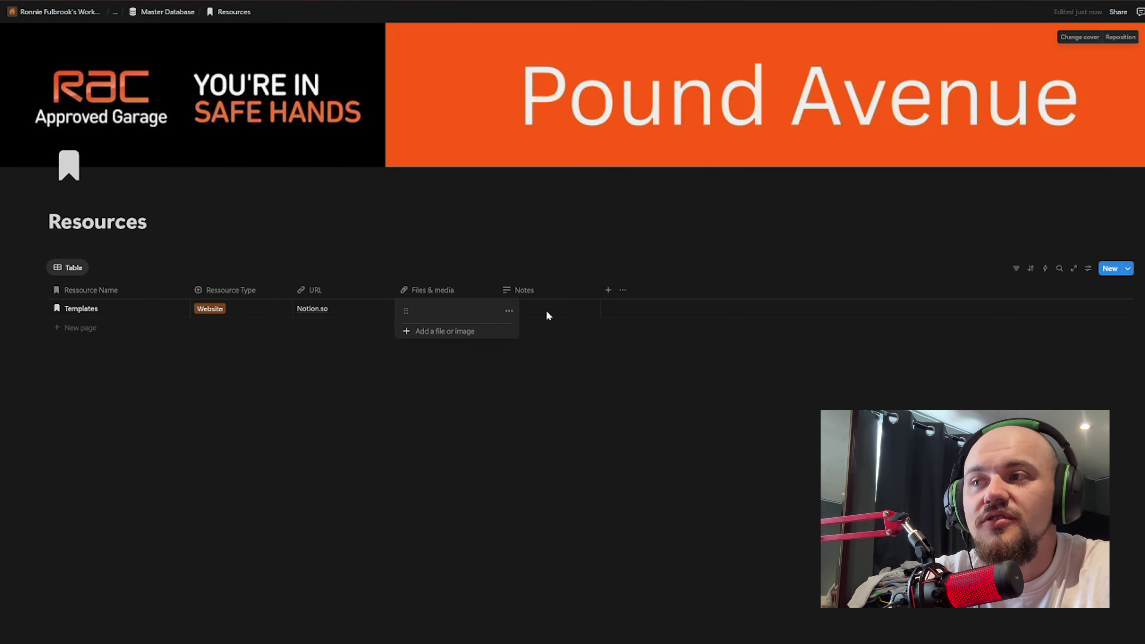
pyautogui.click(453, 362)
pyautogui.click(446, 312)
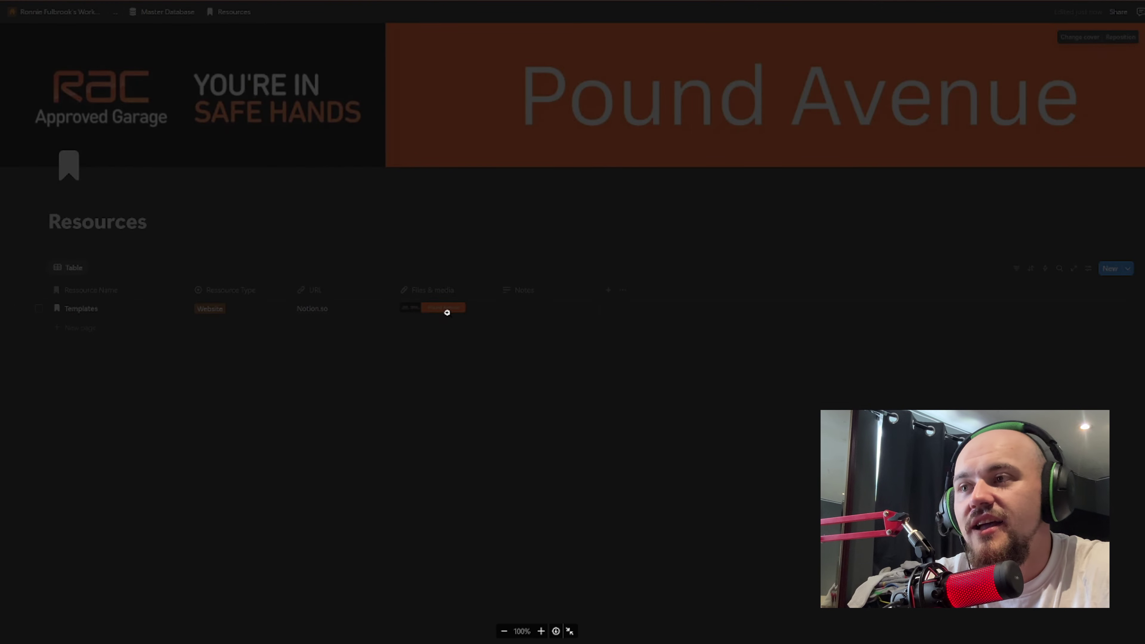
pyautogui.press('Escape')
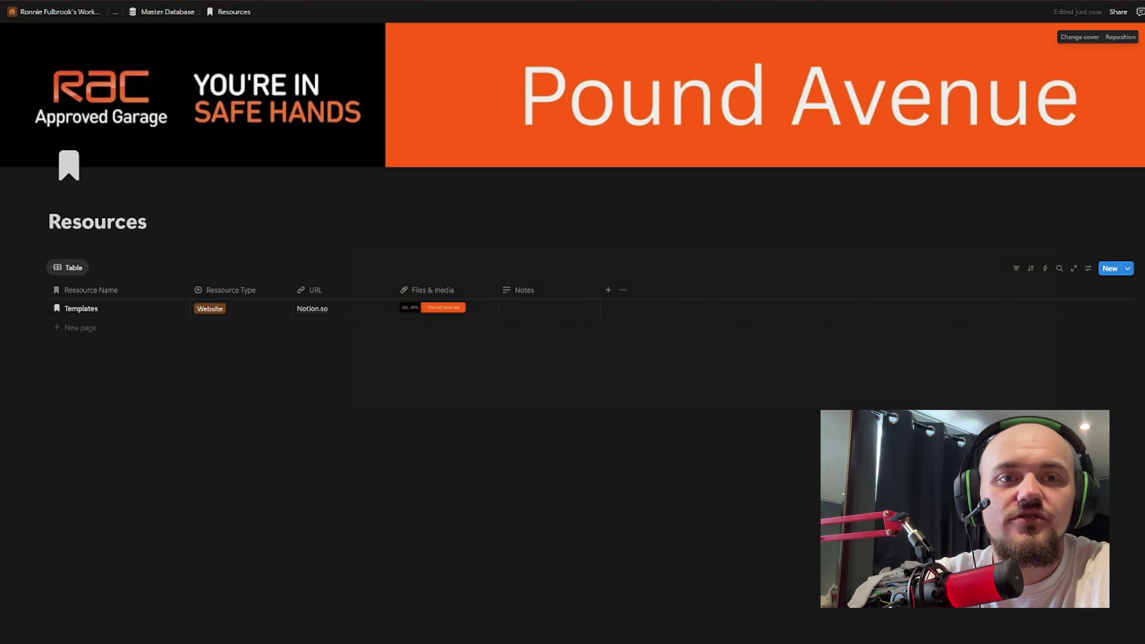
# Step: Write the Templates note 'rac car garage banner', correcting 'gargae' to 'garage'
pyautogui.click(524, 310)
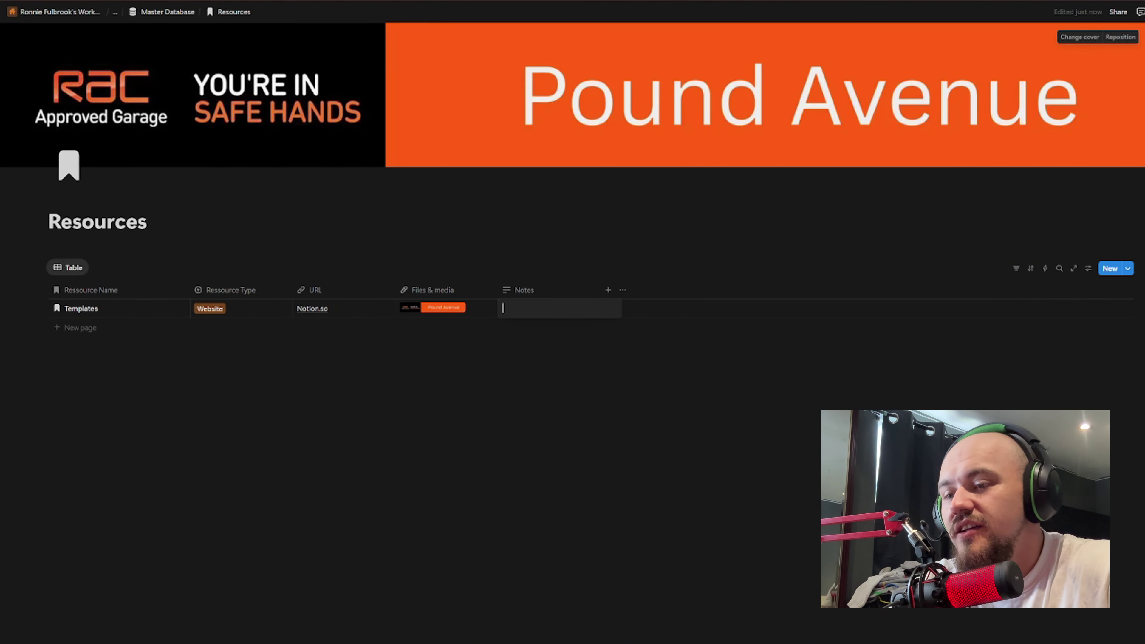
pyautogui.write('rac car gargae banner')
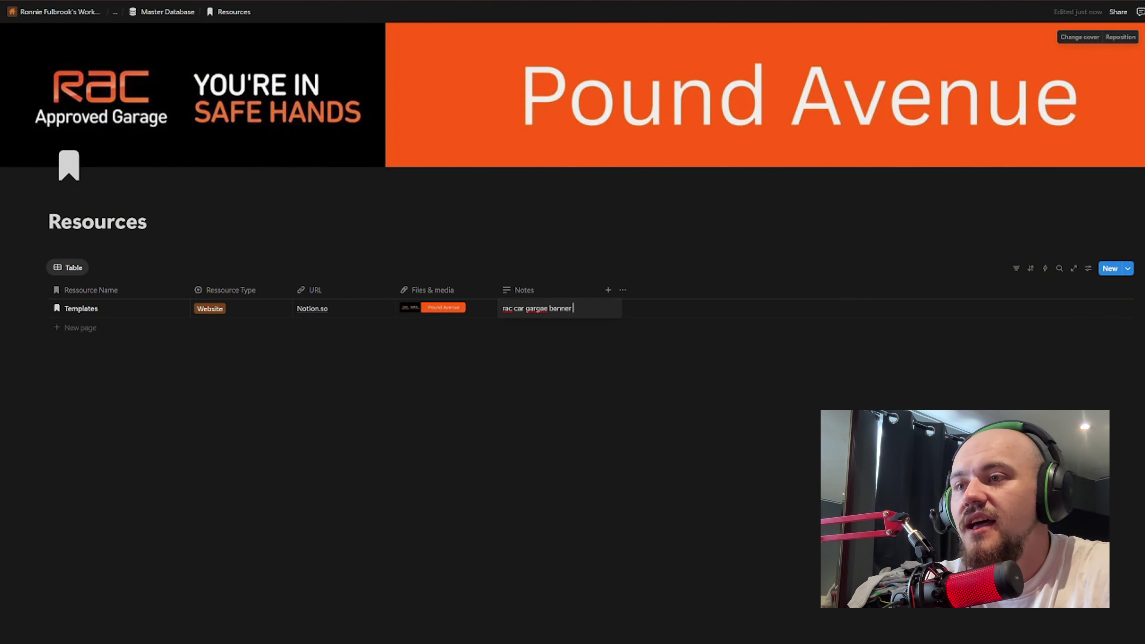
pyautogui.rightClick(538, 308)
pyautogui.press('Escape')
pyautogui.click(561, 311)
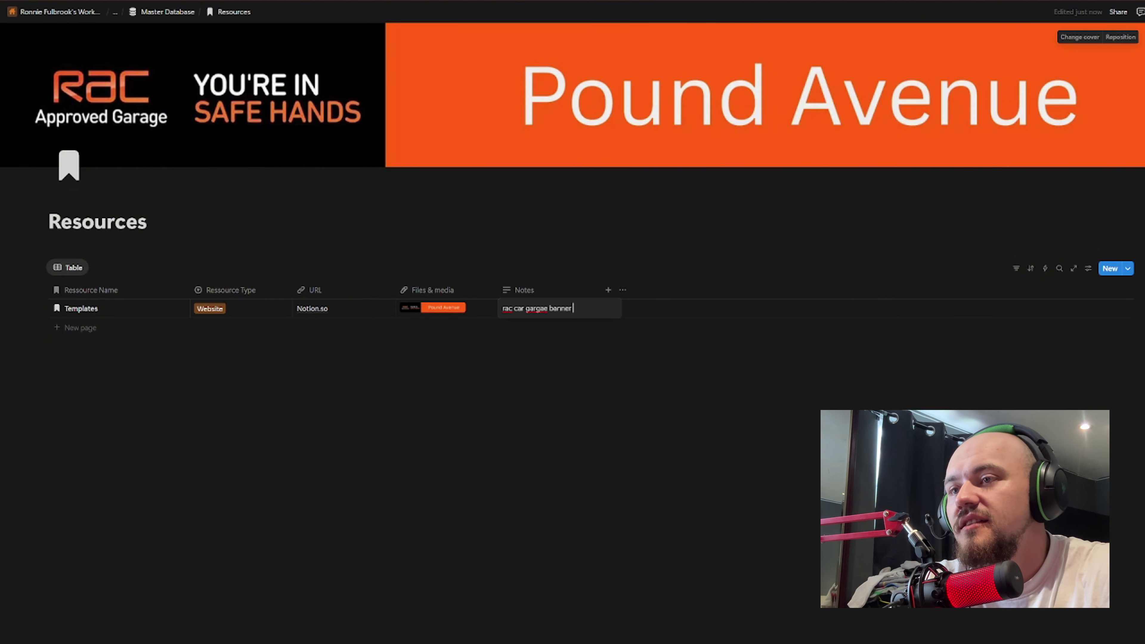
pyautogui.rightClick(541, 310)
pyautogui.press('Escape')
pyautogui.click(542, 312)
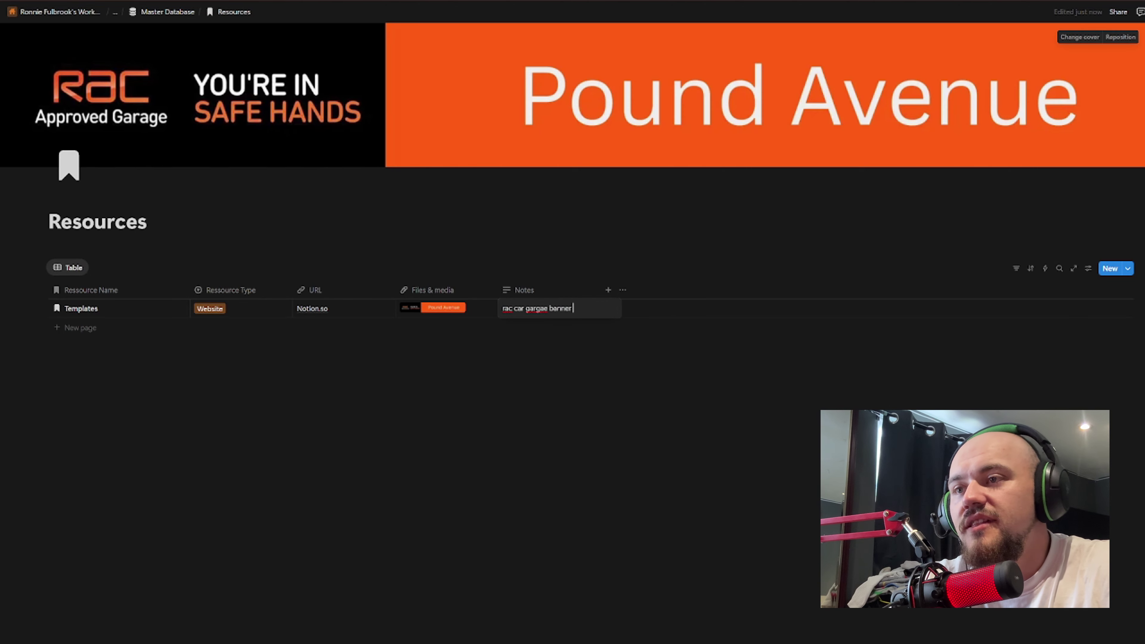
pyautogui.write('garage')
pyautogui.click(581, 309)
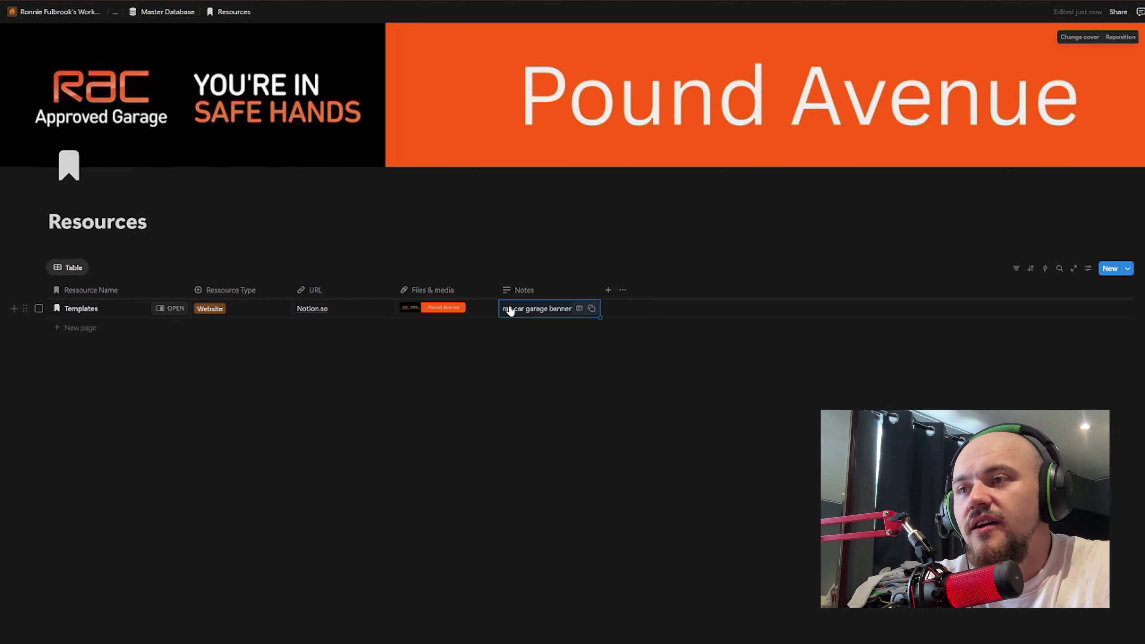
pyautogui.press('Escape')
pyautogui.press('Escape')
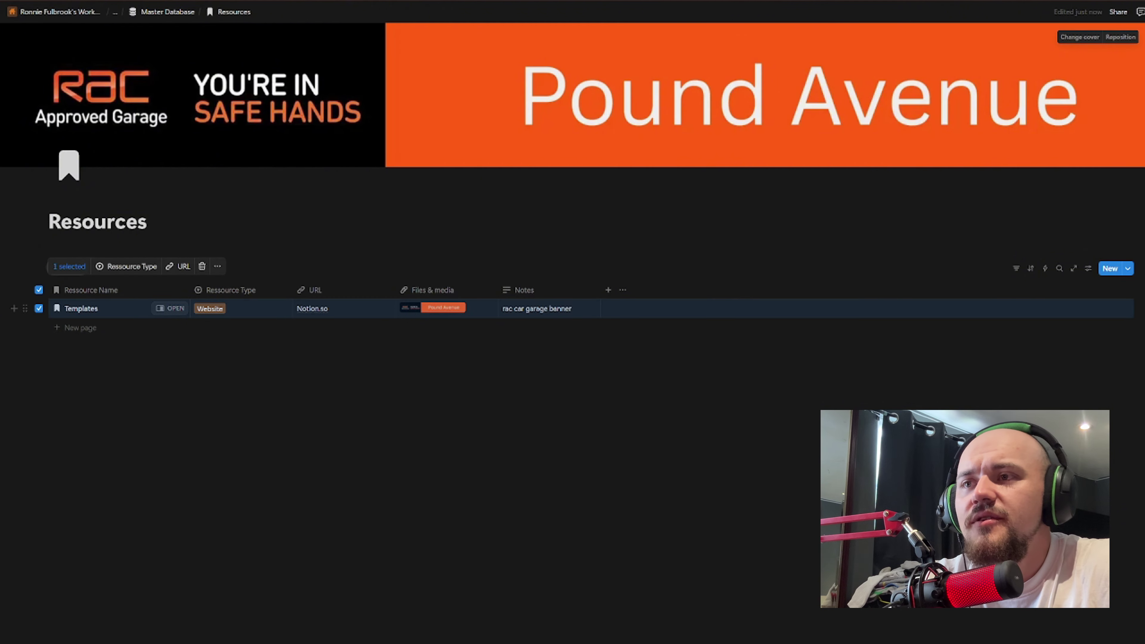
# Step: Add a new Text property to the Resources table named Notes 2
pyautogui.click(609, 291)
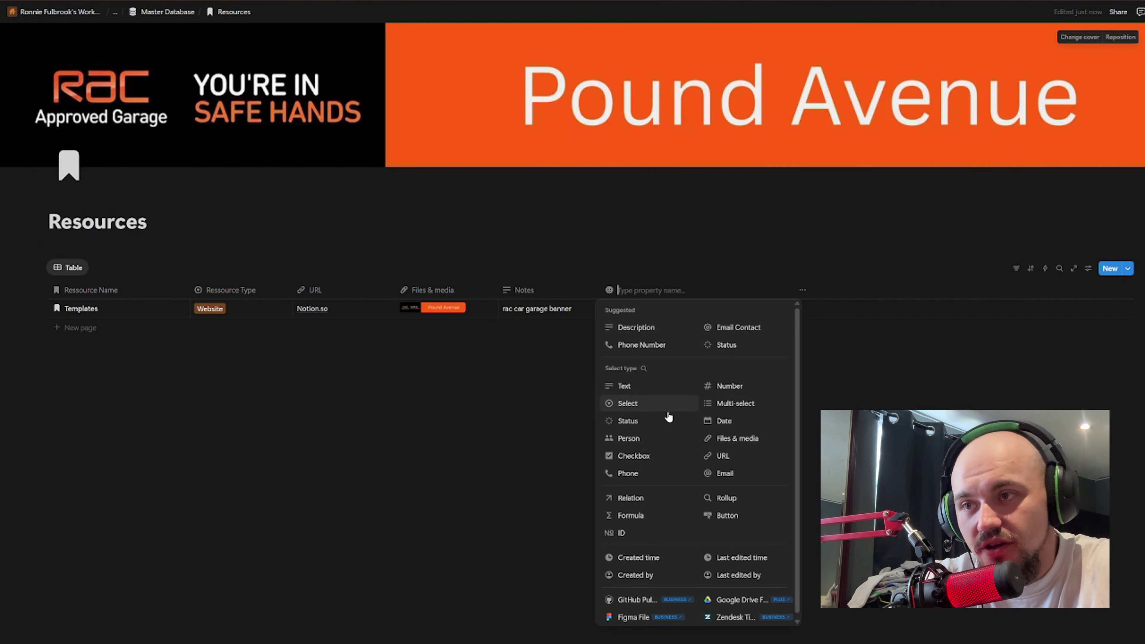
pyautogui.scroll(-1, 714, 494)
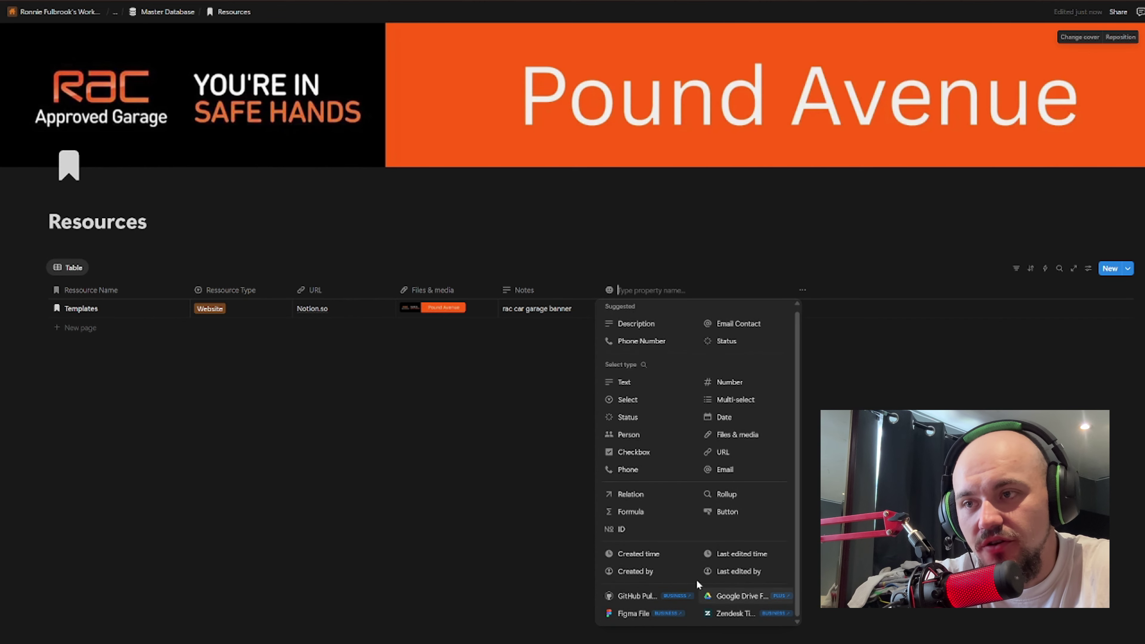
pyautogui.click(629, 384)
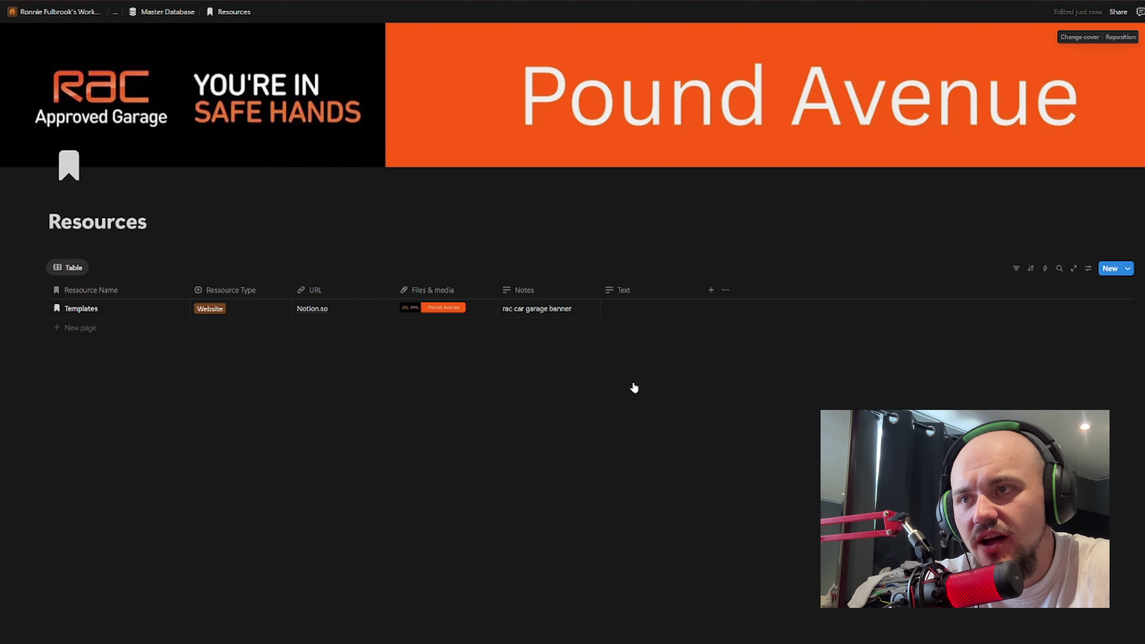
pyautogui.click(634, 316)
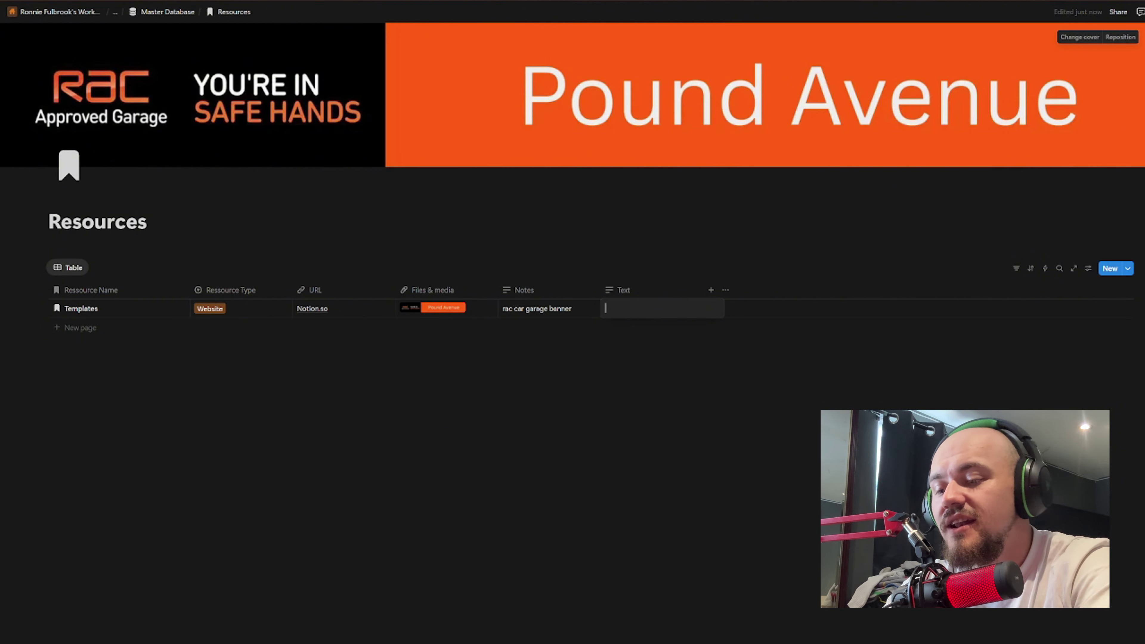
pyautogui.write('r')
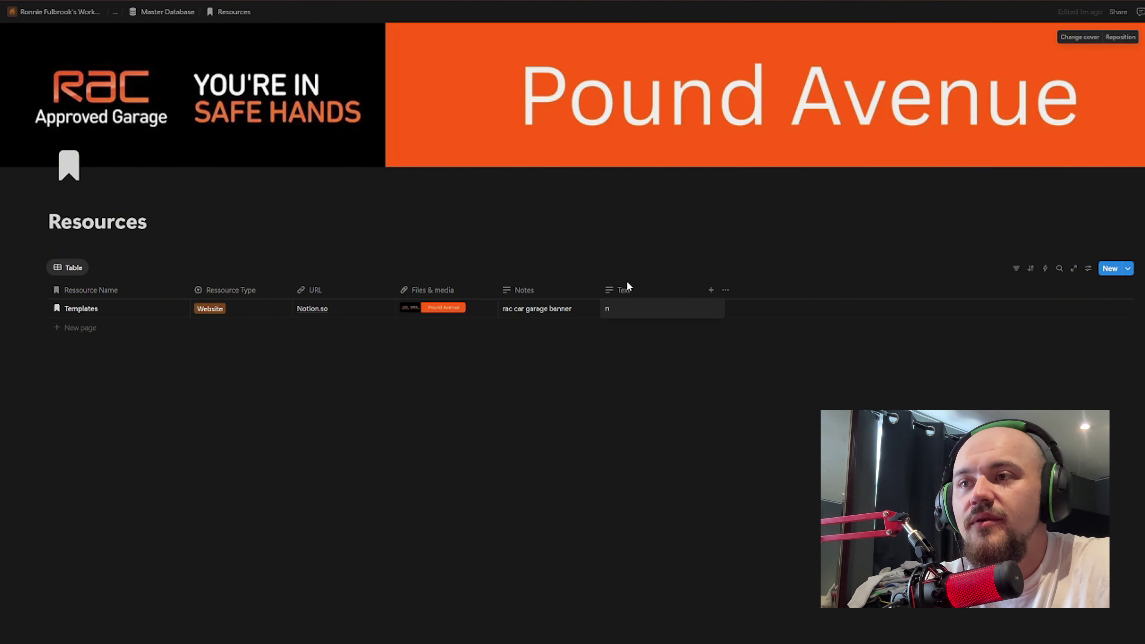
pyautogui.click(624, 291)
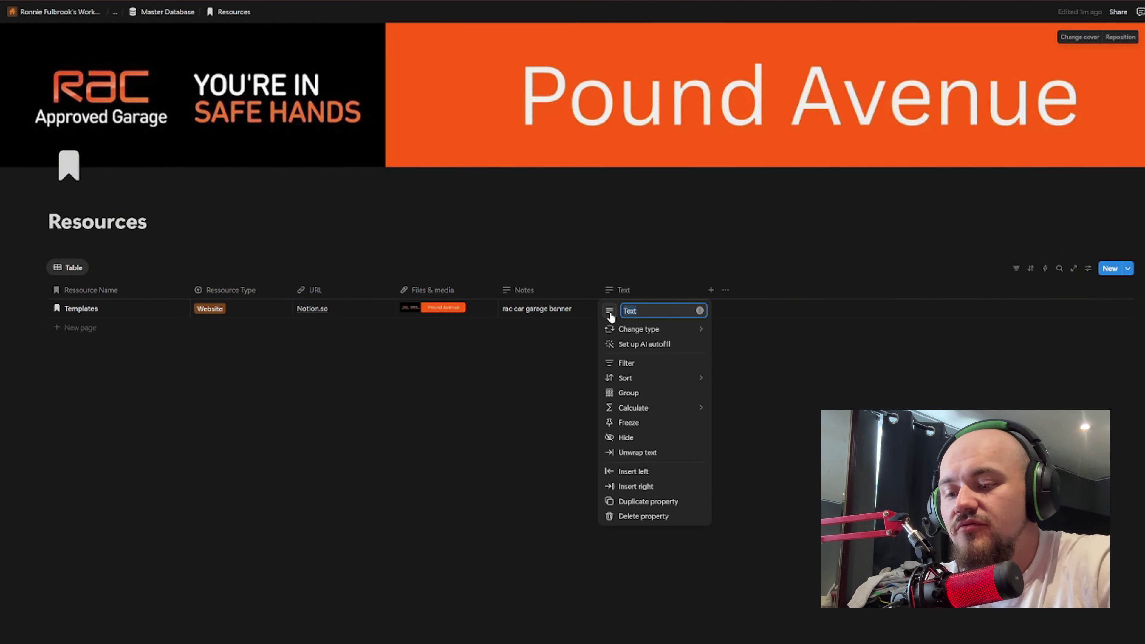
pyautogui.write('Notes')
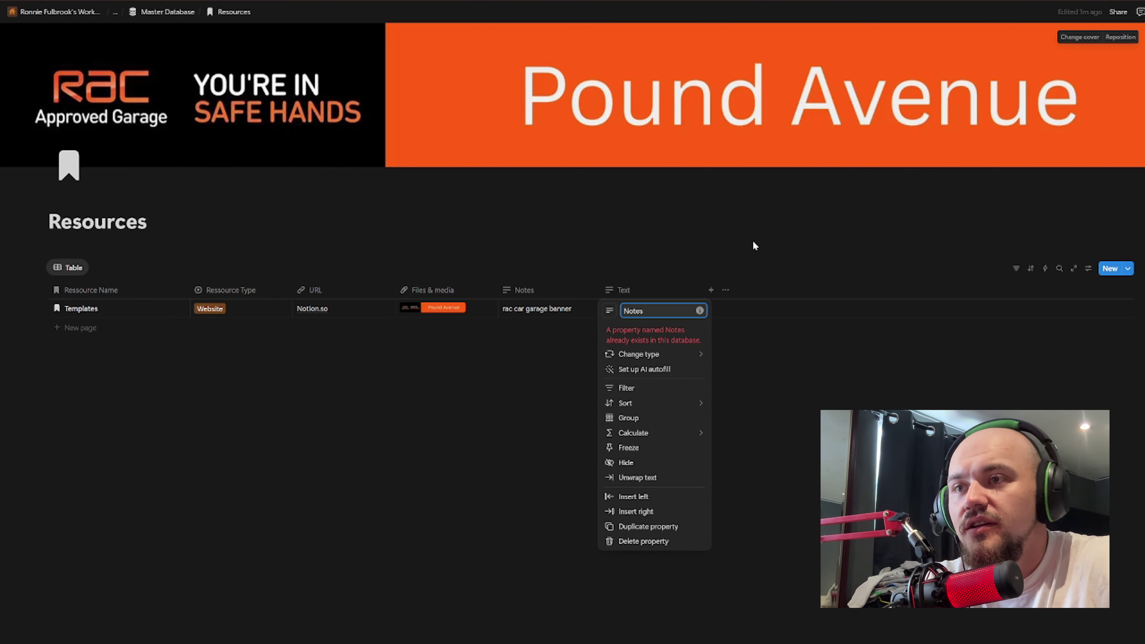
pyautogui.write(' 2')
pyautogui.press('Return')
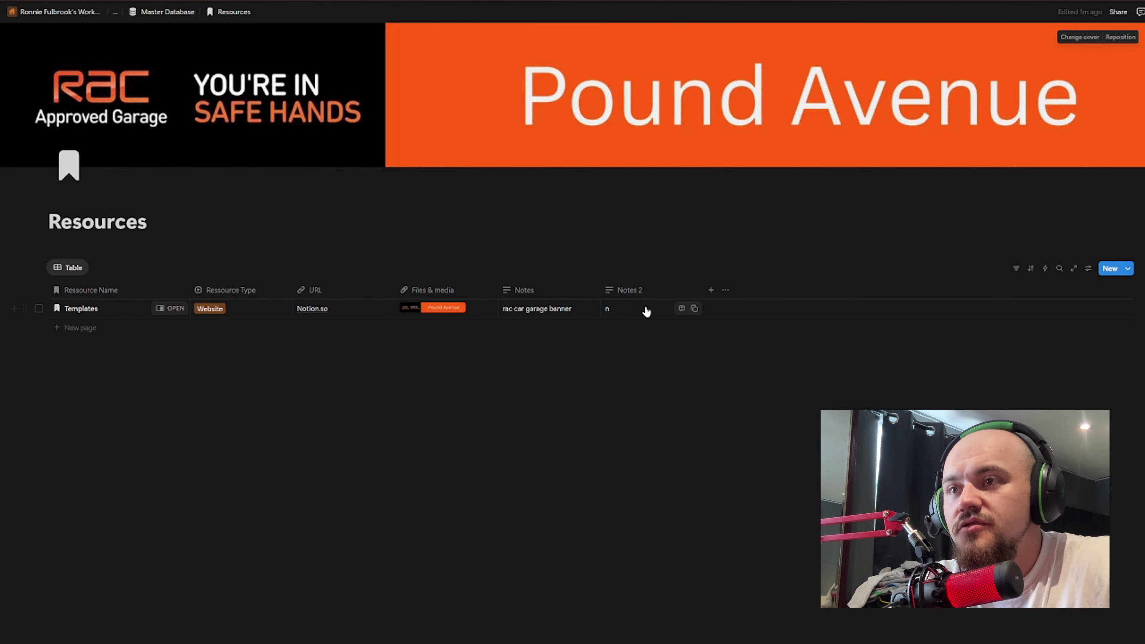
# Step: Describe the Templates Notes 2 cell as the spot for workers' and clients' additional notes
pyautogui.click(645, 309)
pyautogui.write('Thius')
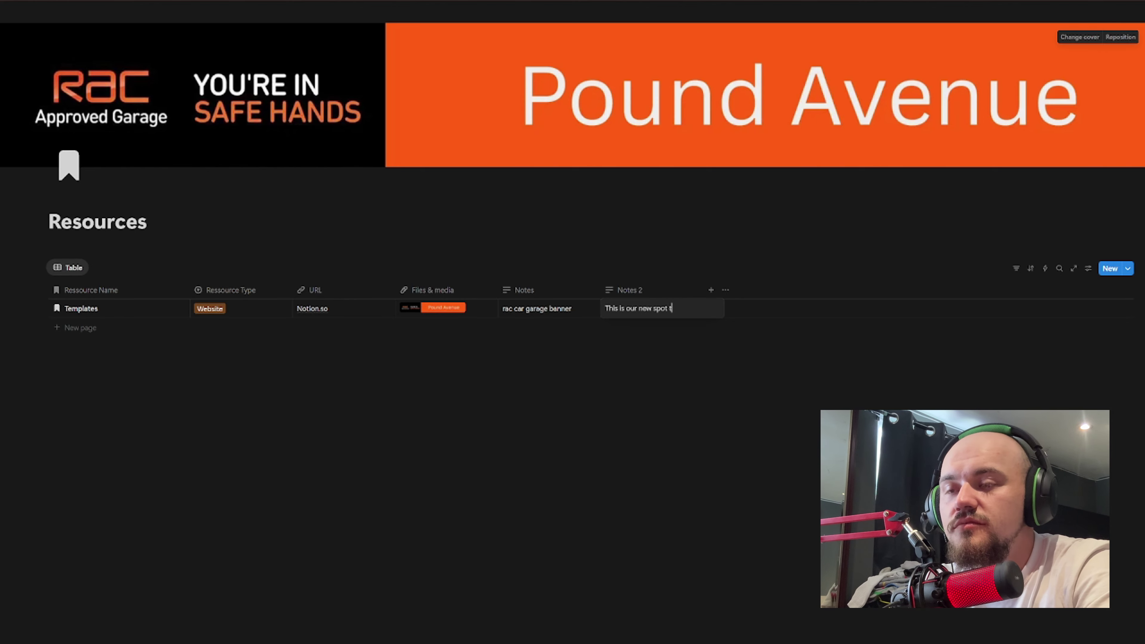
pyautogui.write('ll ad')
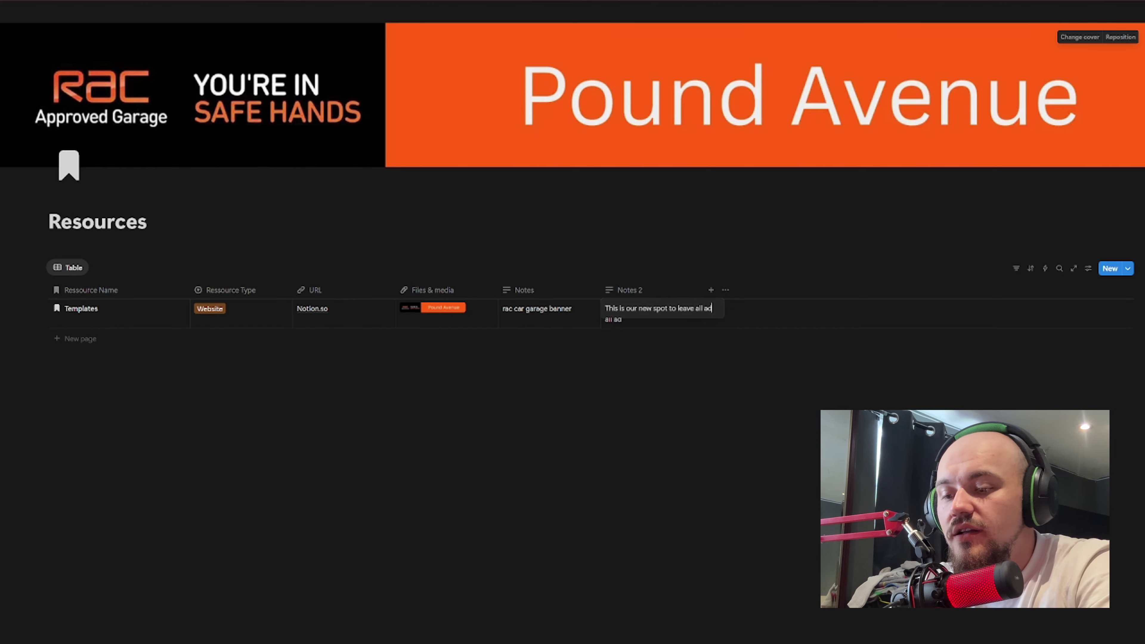
pyautogui.write('ditional notes')
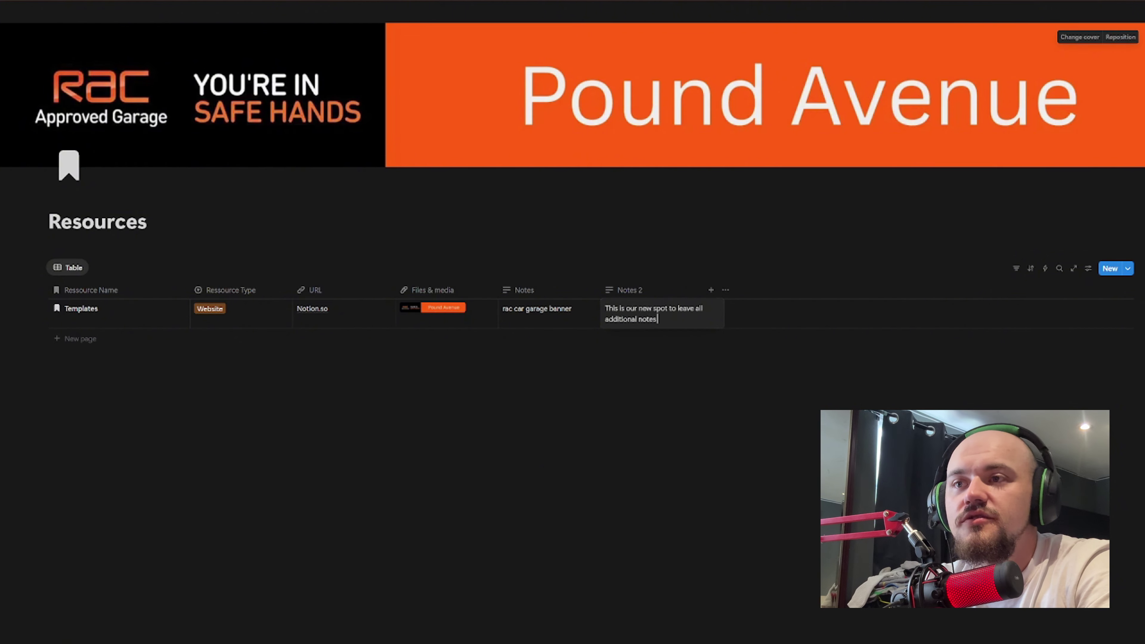
pyautogui.write(' for a out wotrk')
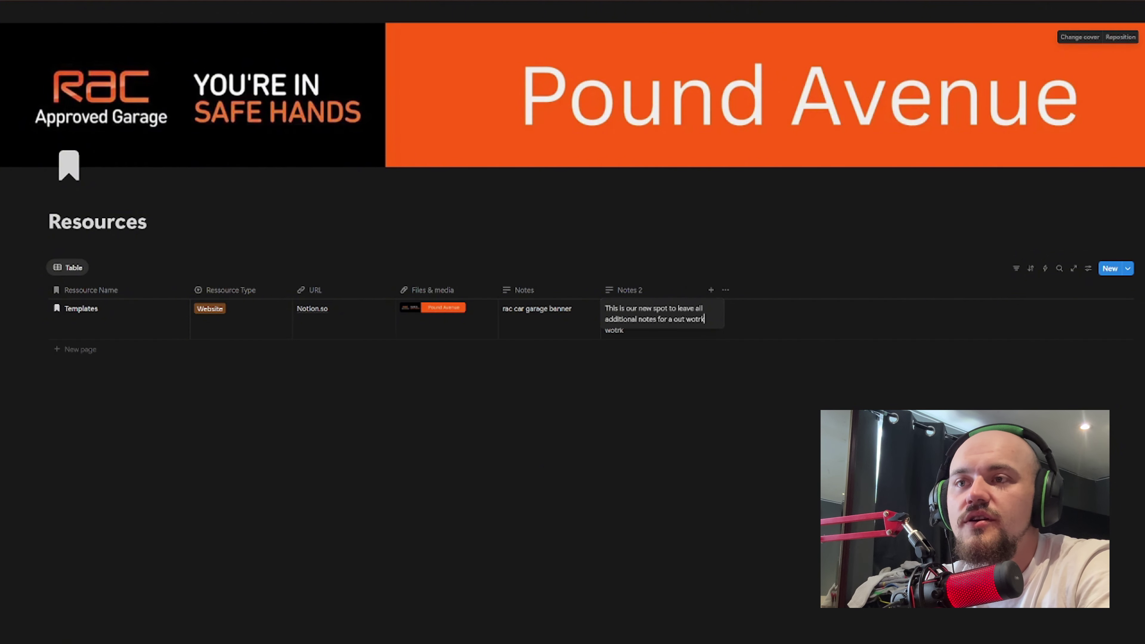
pyautogui.press('BackSpace')
pyautogui.press('BackSpace')
pyautogui.press('BackSpace')
pyautogui.press('BackSpace')
pyautogui.press('BackSpace')
pyautogui.press('BackSpace')
pyautogui.press('BackSpace')
pyautogui.write('r wpr')
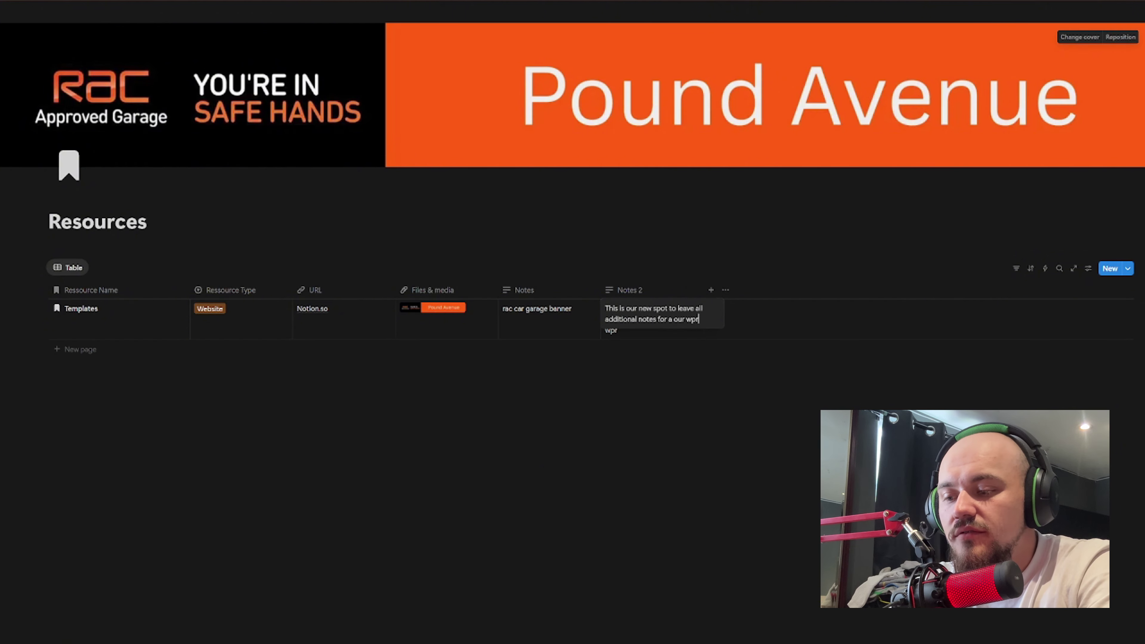
pyautogui.press('BackSpace')
pyautogui.press('BackSpace')
pyautogui.write('orkers')
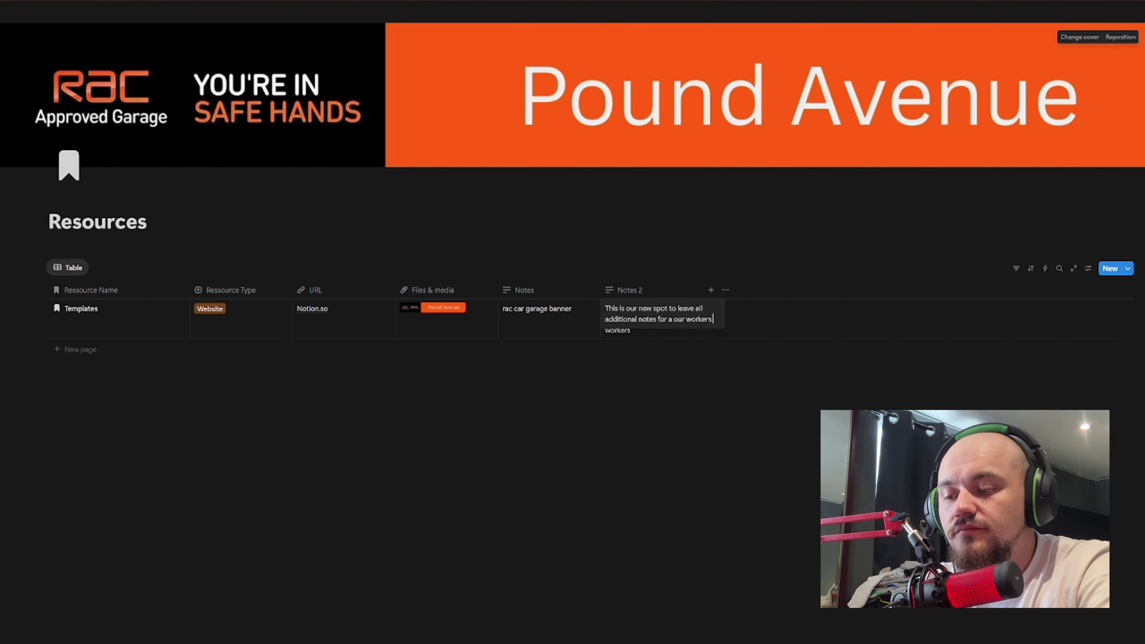
pyautogui.write(' and clients')
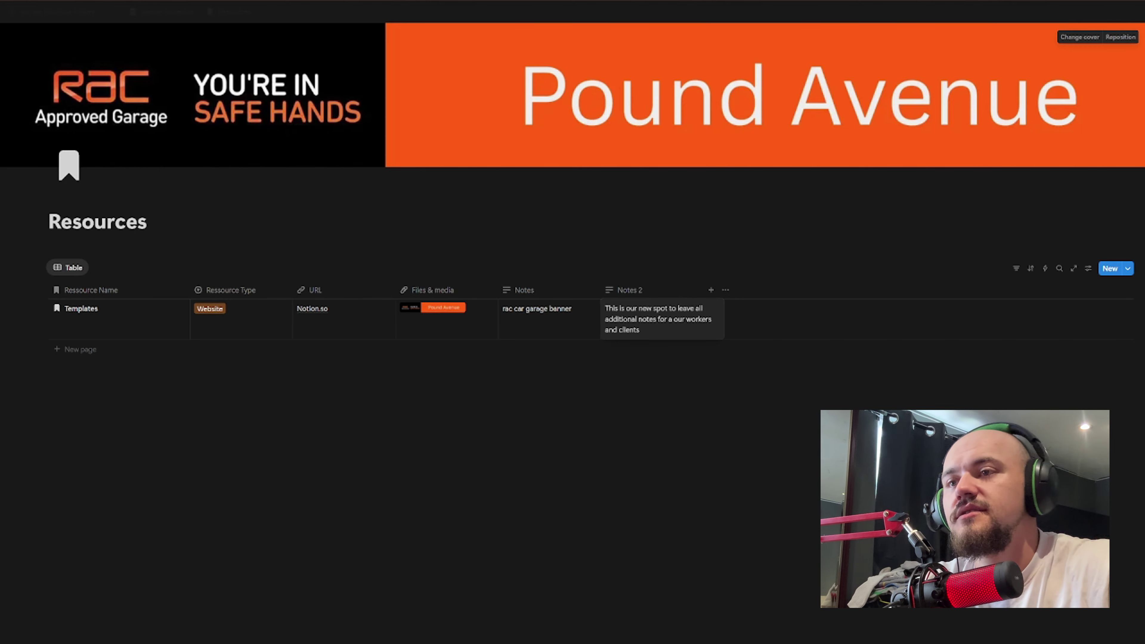
pyautogui.press('Escape')
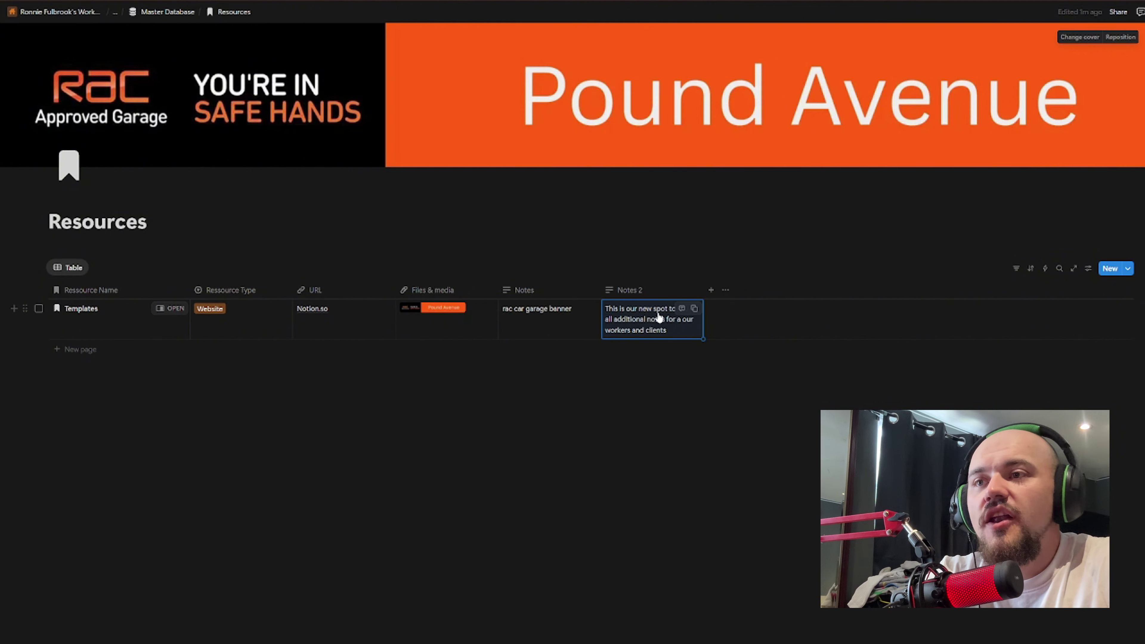
# Step: Add a Person property and assign the workspace owner to the Templates entry
pyautogui.click(712, 292)
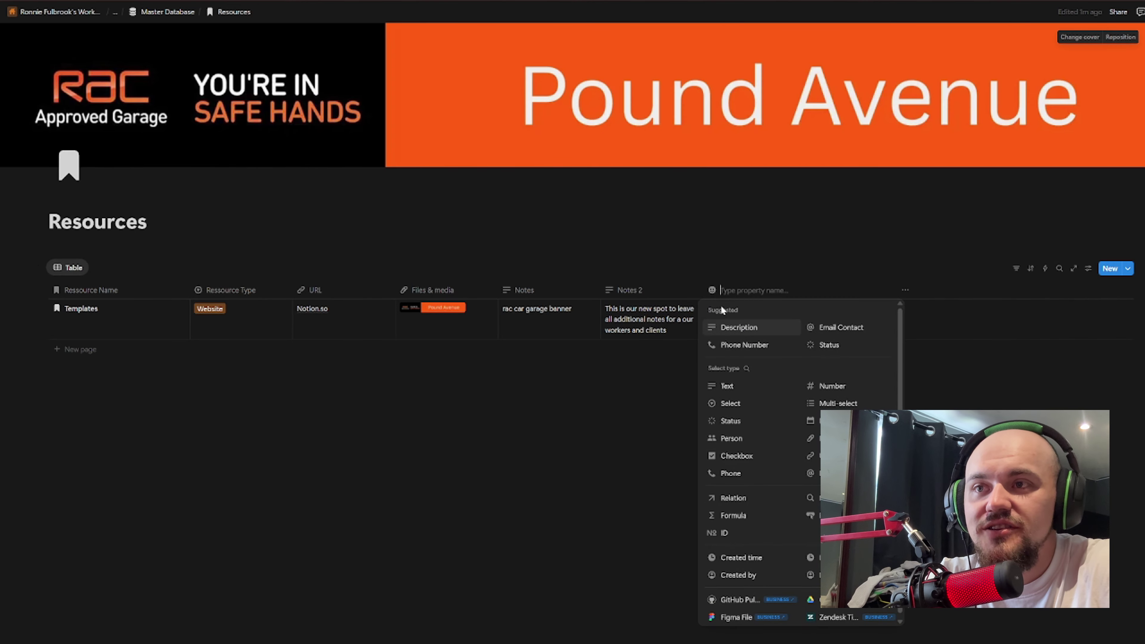
pyautogui.scroll(-1, 850, 485)
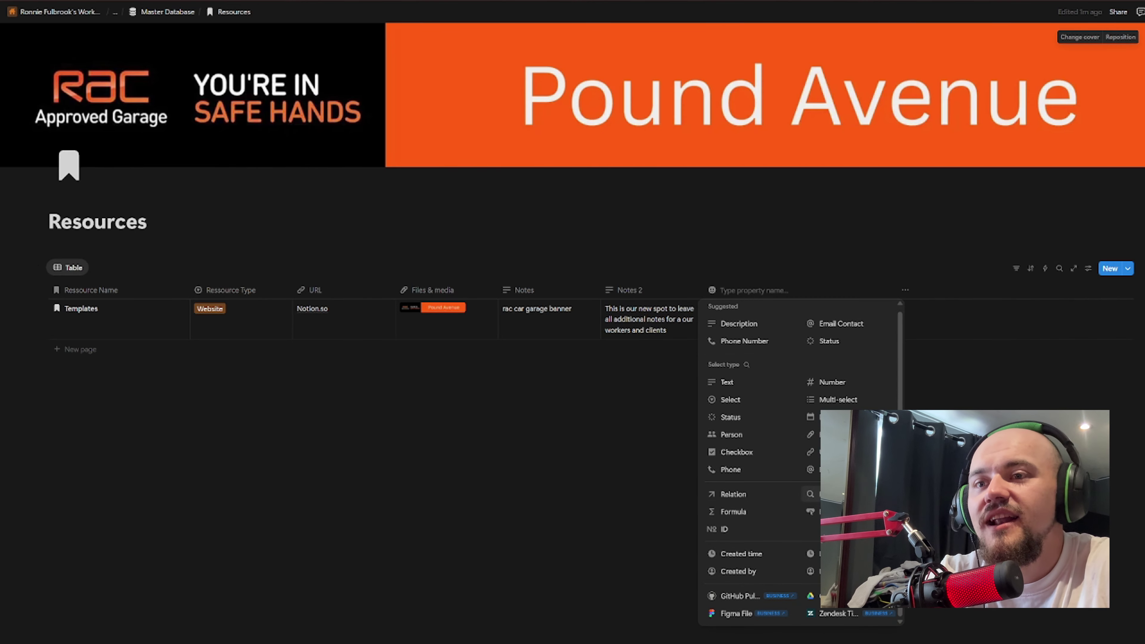
pyautogui.click(838, 400)
pyautogui.click(767, 309)
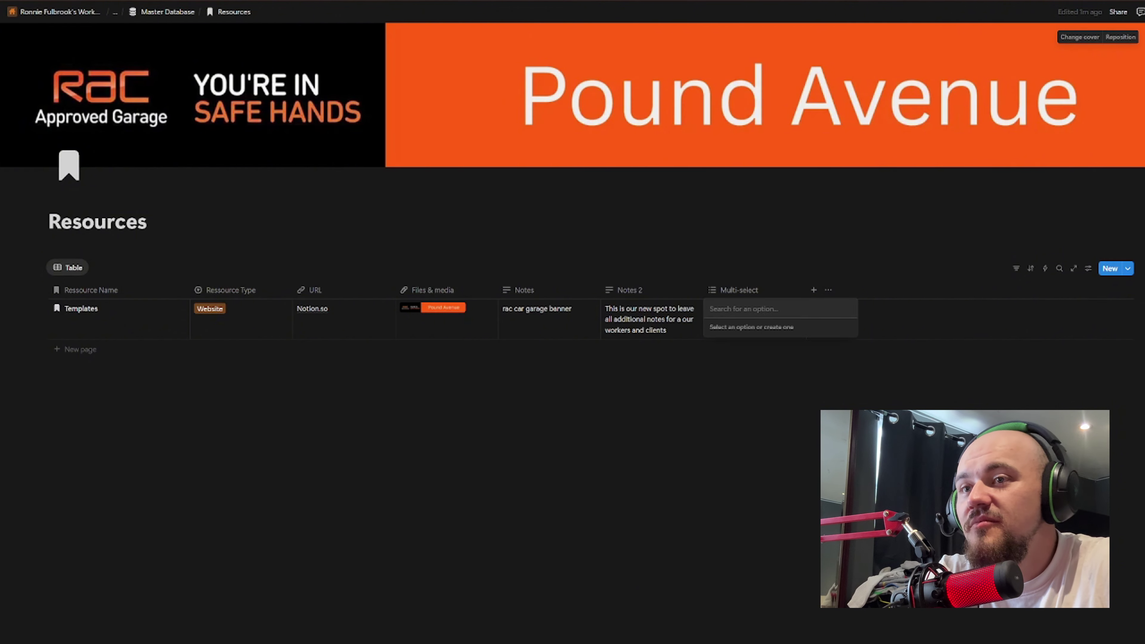
pyautogui.press('Escape')
pyautogui.click(753, 289)
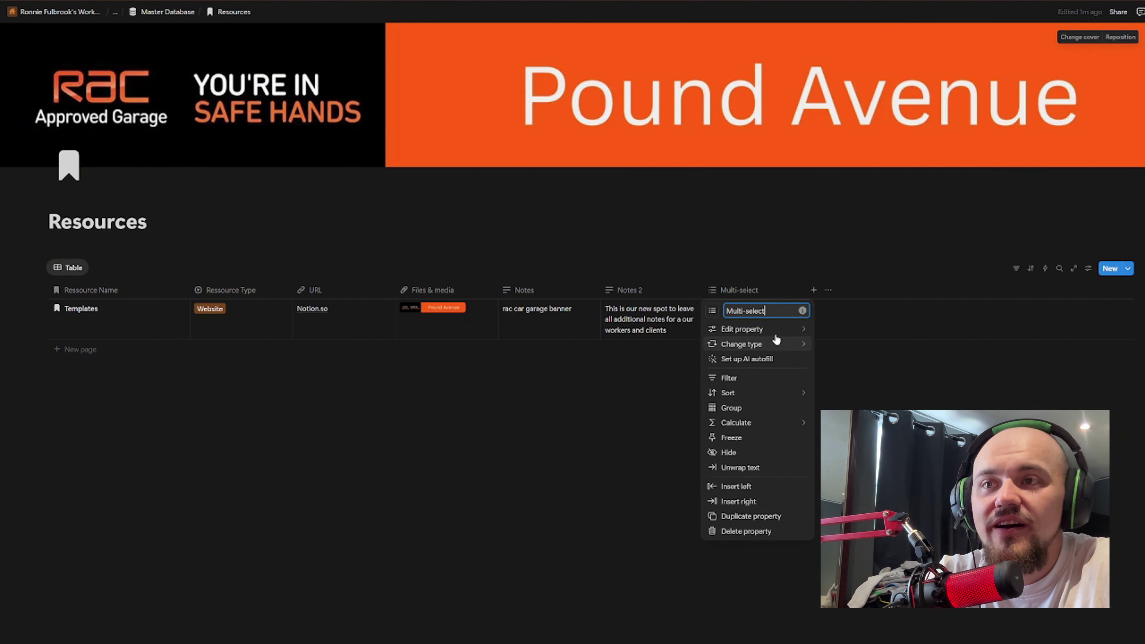
pyautogui.moveTo(780, 336)
pyautogui.click(839, 271)
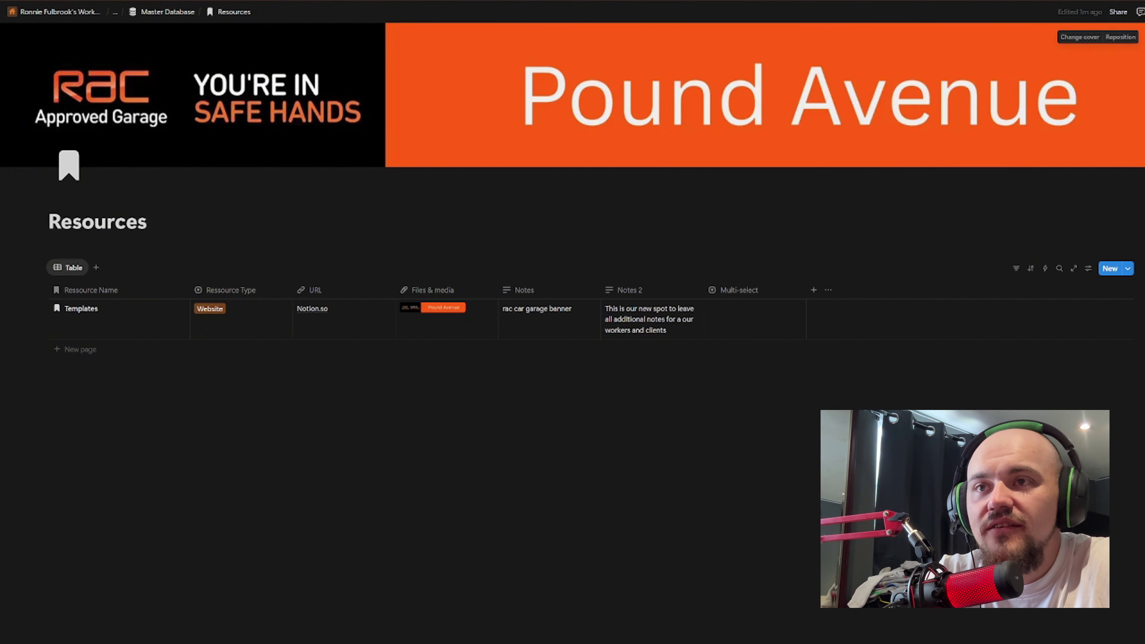
pyautogui.click(752, 324)
pyautogui.click(774, 347)
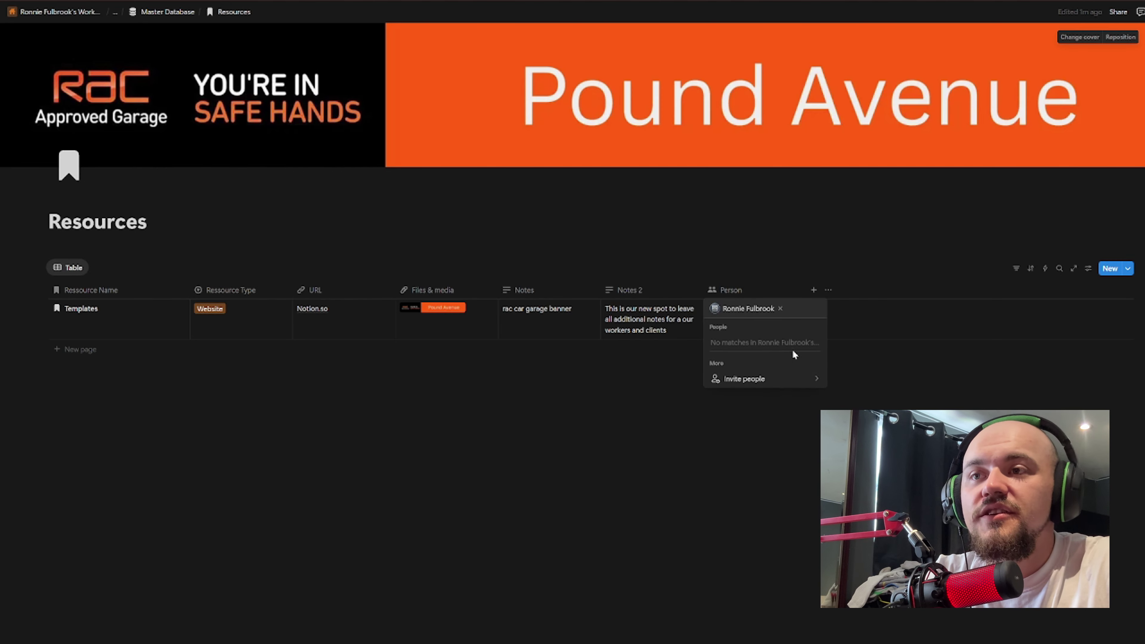
pyautogui.click(828, 387)
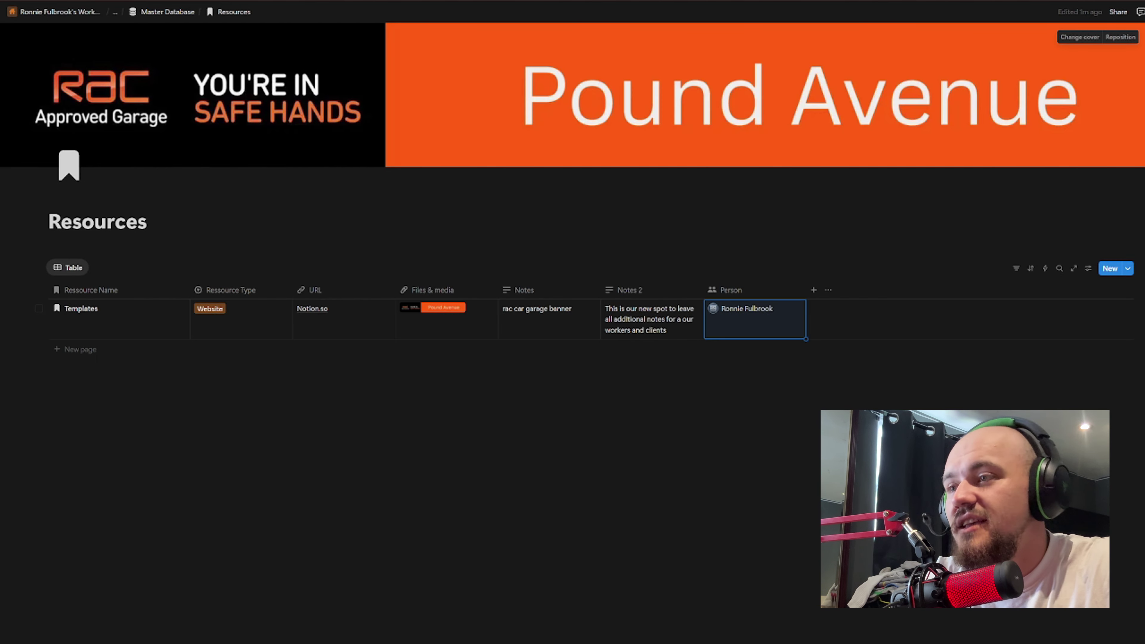
# Step: Add a Phone property and enter a phone number for Templates
pyautogui.click(814, 290)
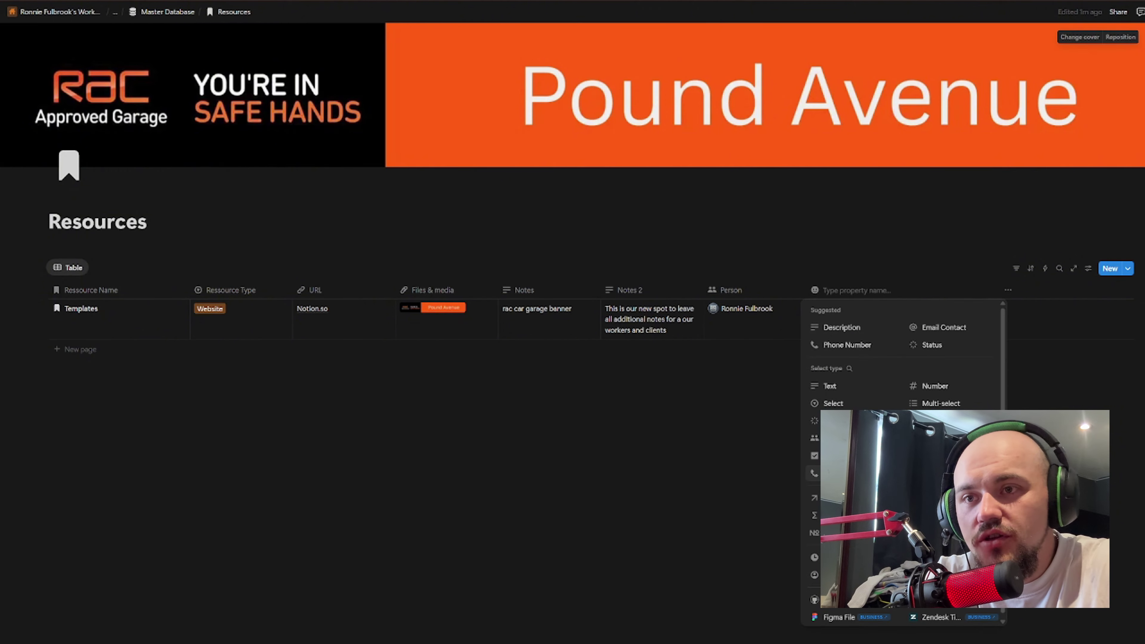
pyautogui.click(852, 336)
pyautogui.click(833, 315)
pyautogui.write('01478')
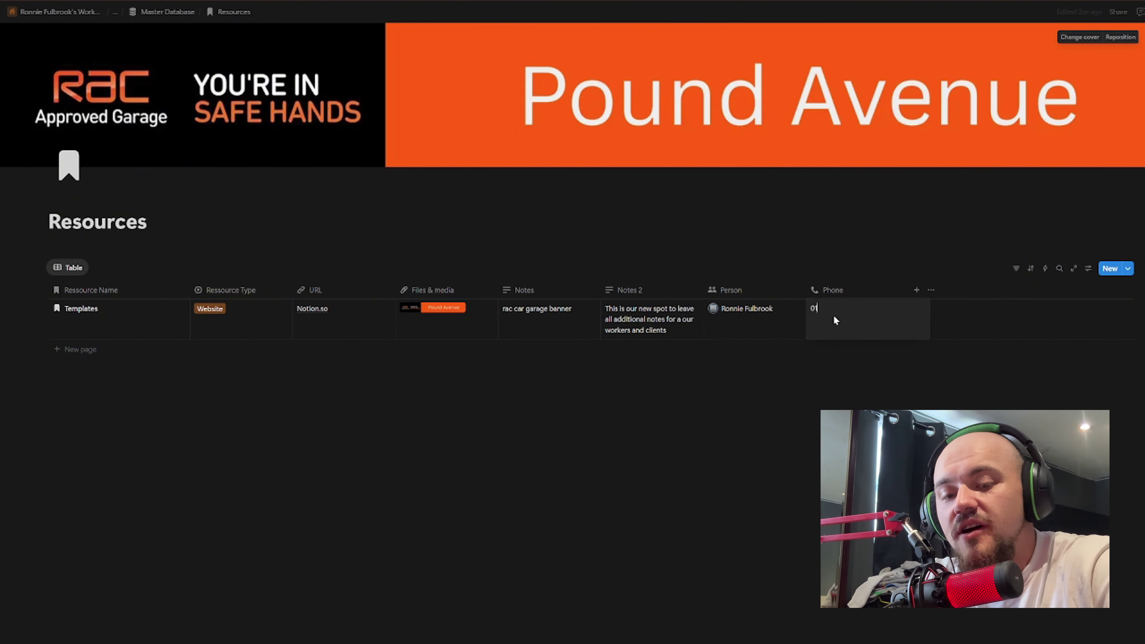